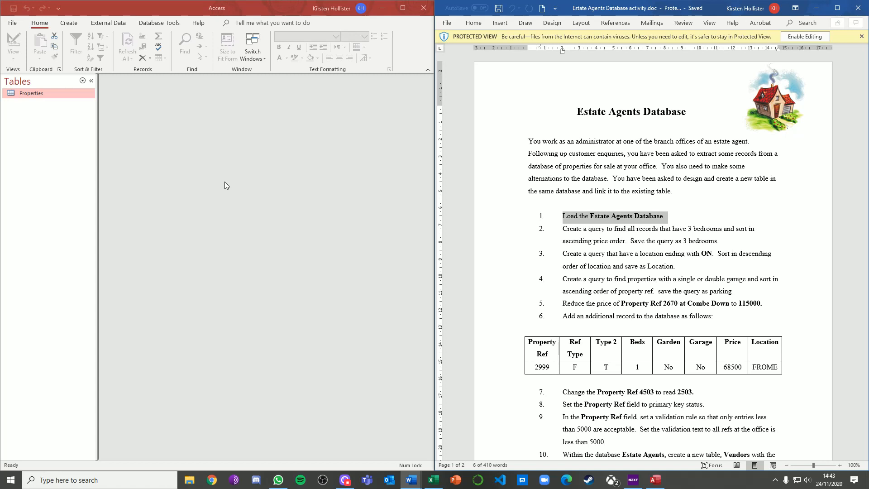
- Review task 2 in the activity document, and start a new query design based on the Properties table
left_click_drag(562, 229, 720, 243)
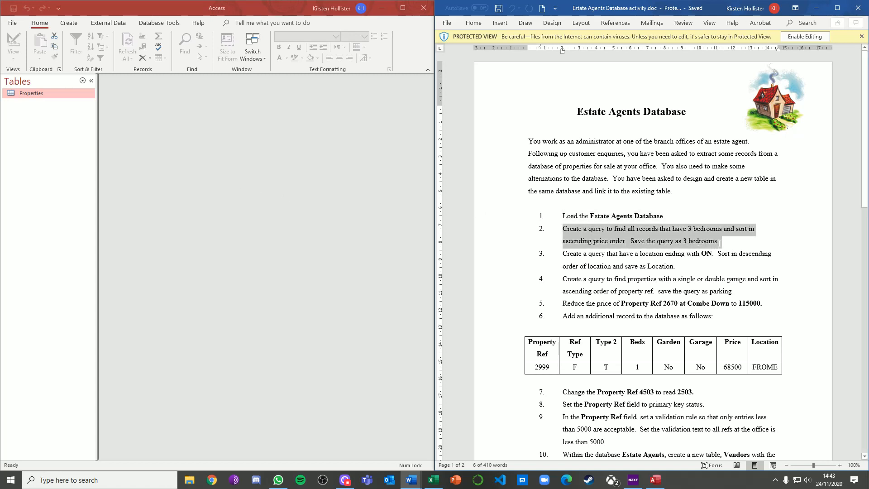
left_click(668, 270)
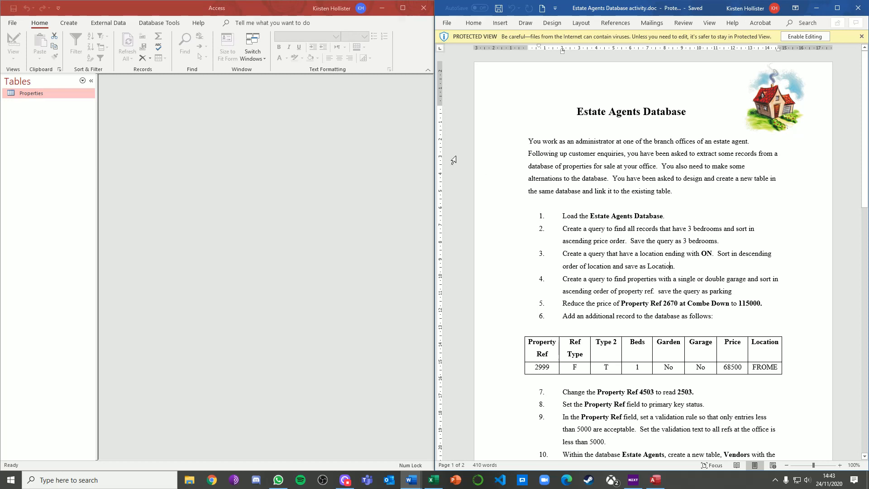
left_click(68, 24)
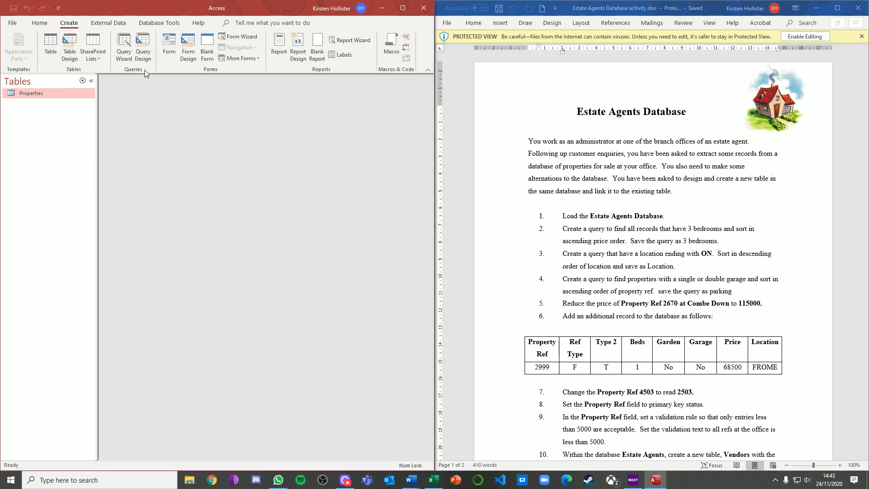
left_click(148, 56)
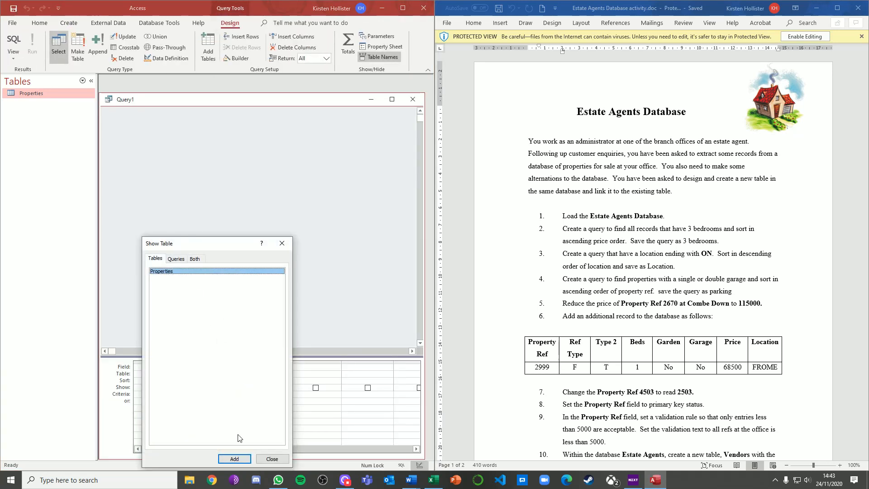
left_click(234, 459)
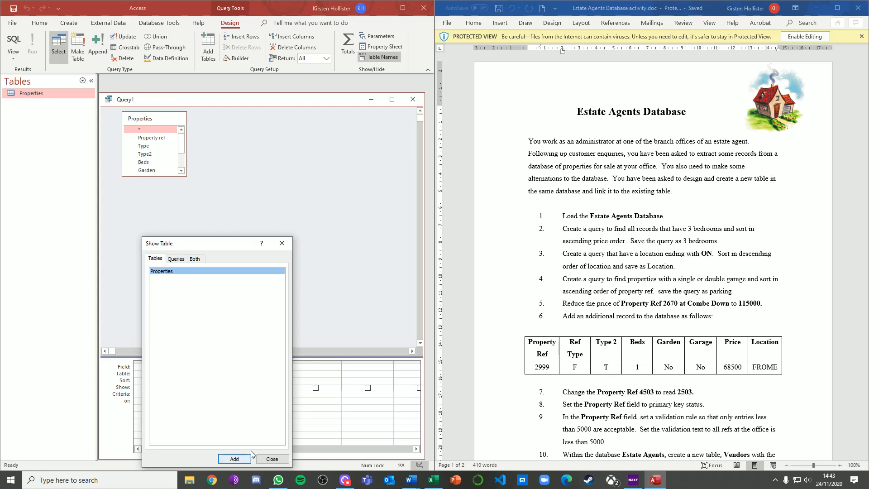
left_click(273, 459)
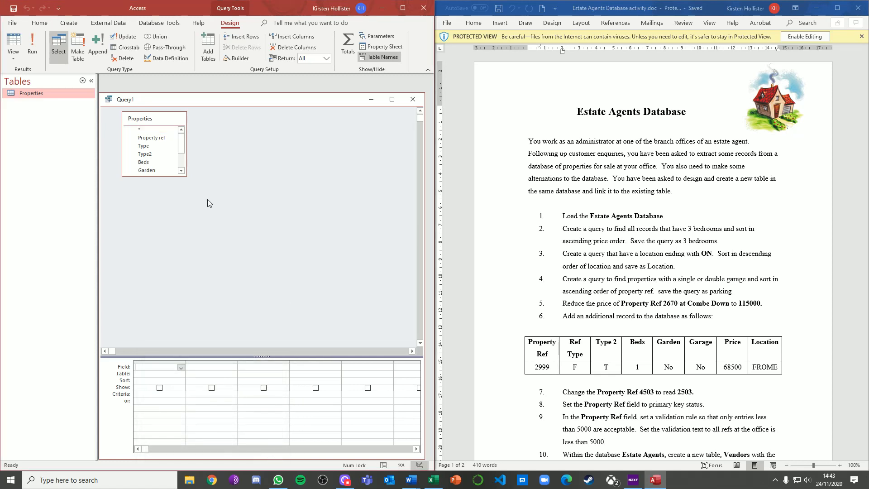
- Enlarge the Properties field list and add all fields from Property ref to Status to the query grid
left_click_drag(184, 176, 216, 236)
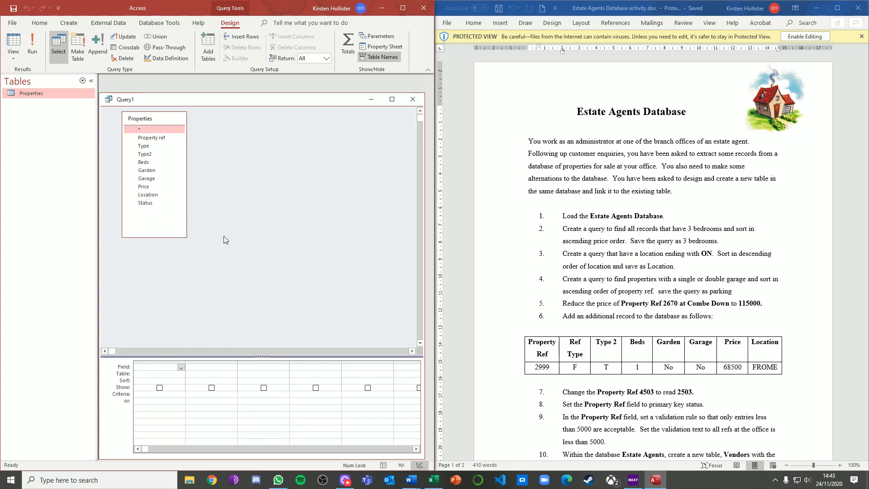
left_click(166, 138)
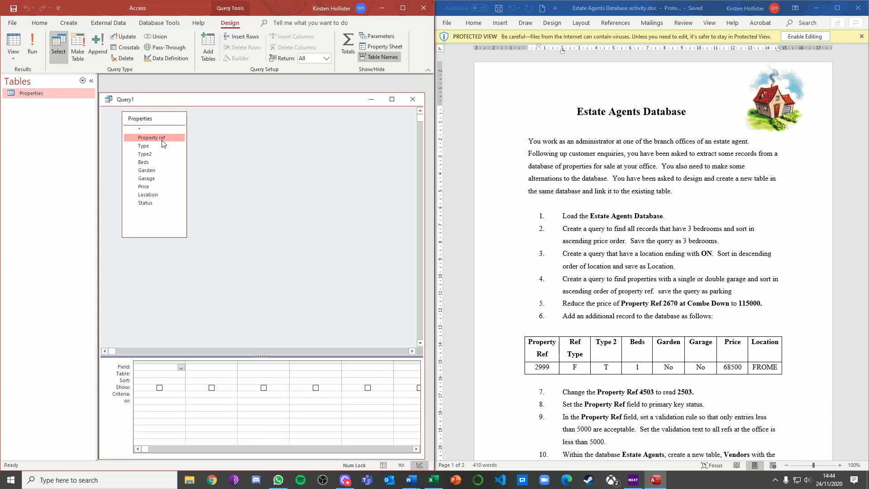
left_click(161, 203, "shift")
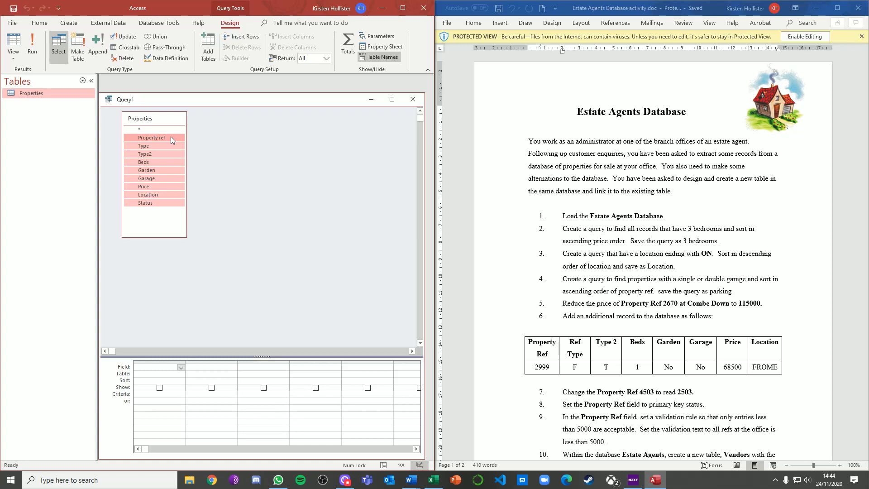
left_click_drag(170, 137, 164, 366)
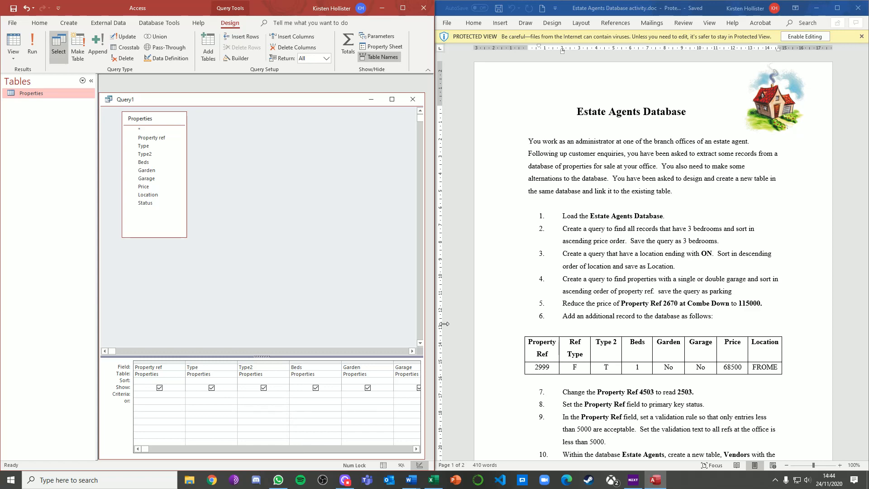
- Widen the database window and the query window so more field columns fit in the design grid
left_click_drag(436, 316, 495, 306)
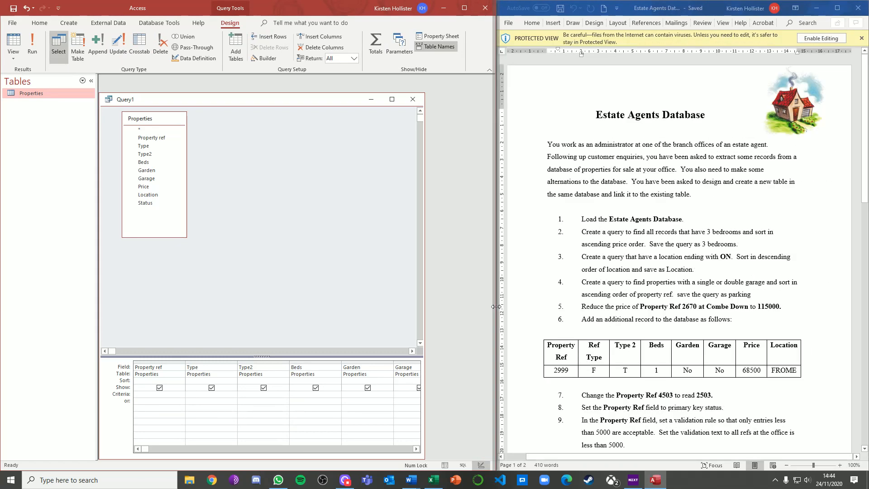
left_click(423, 331)
left_click_drag(425, 330, 484, 331)
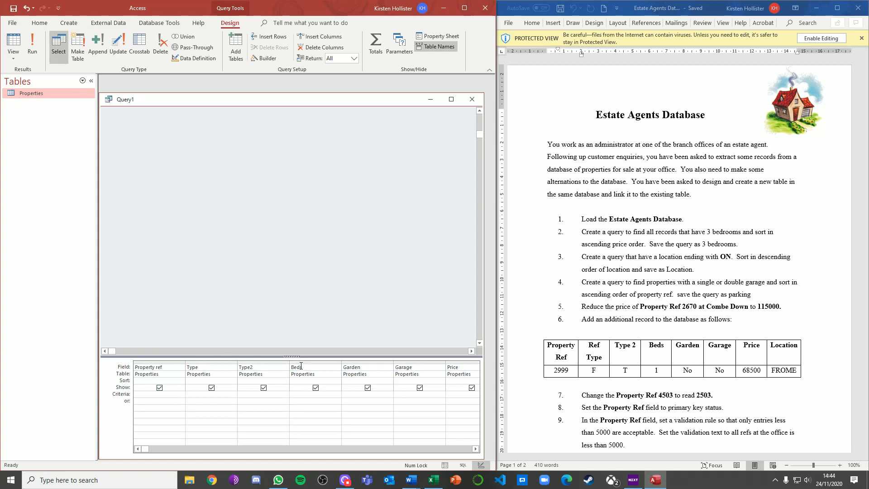
- Run the query without any criteria to view all the property records
left_click(302, 395)
left_click(29, 47)
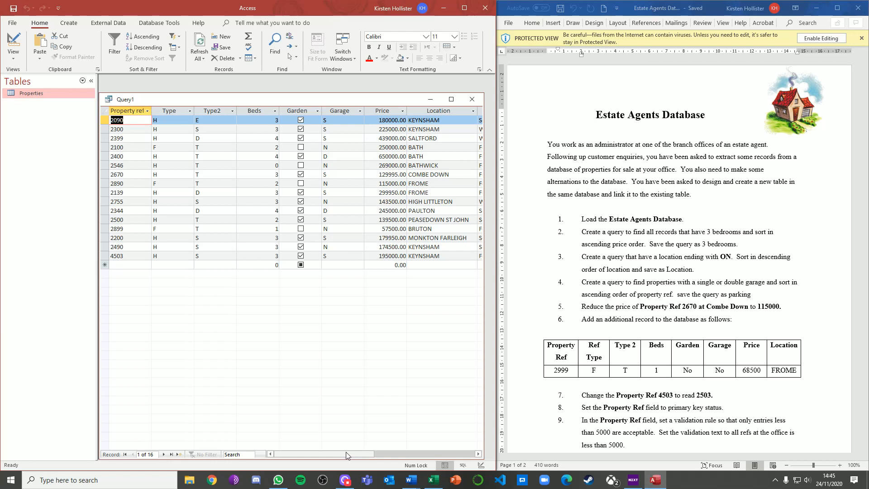
left_click_drag(347, 452, 320, 455)
- Return to the query design, set the Beds criterion to 3, and run the query
left_click(13, 42)
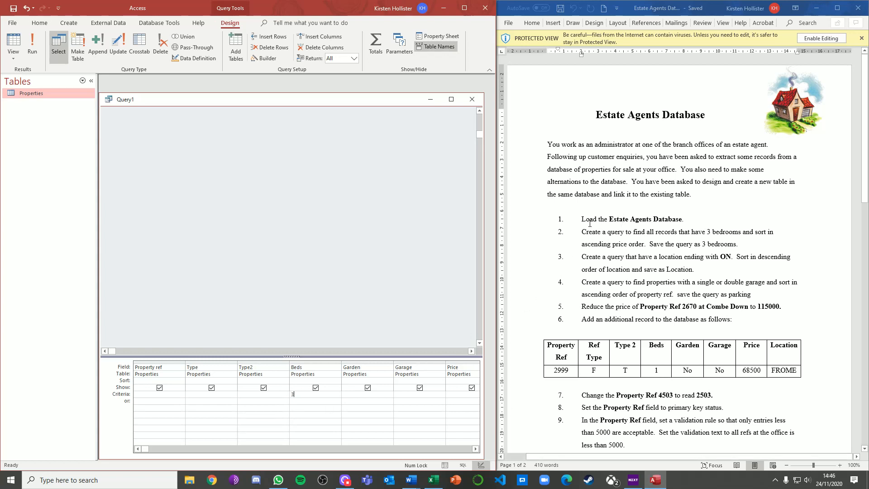
left_click_drag(580, 231, 727, 231)
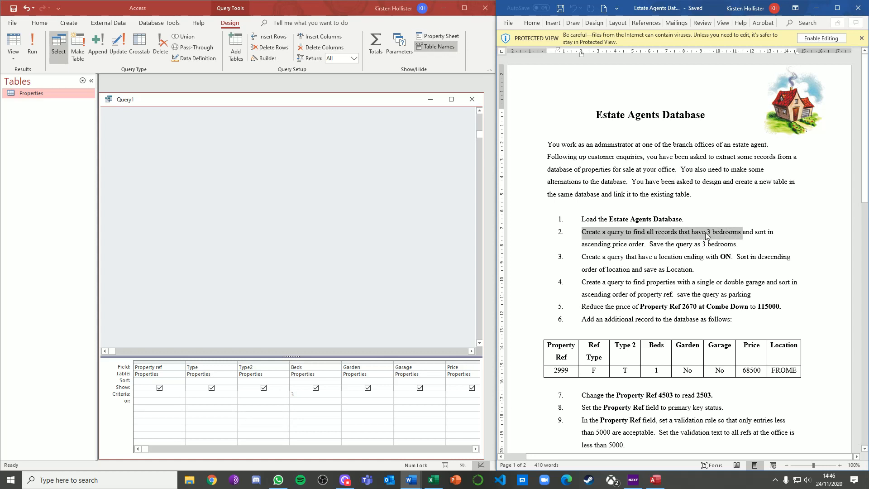
left_click(683, 269)
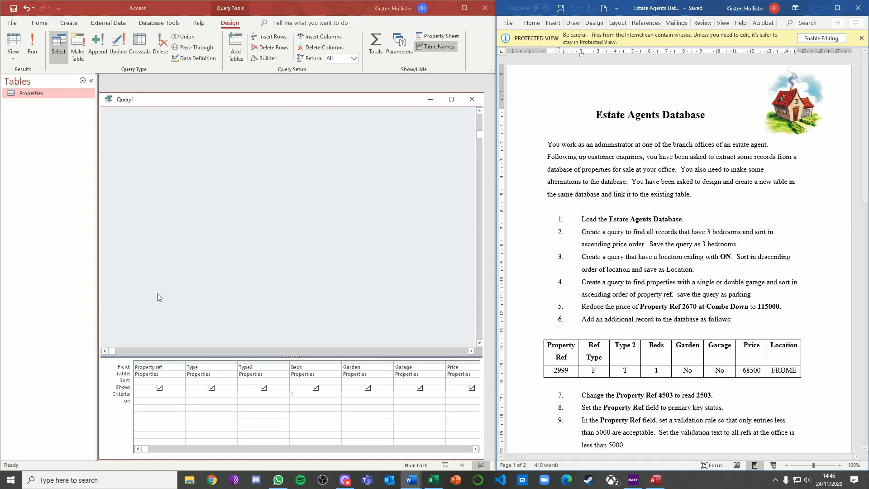
left_click(29, 43)
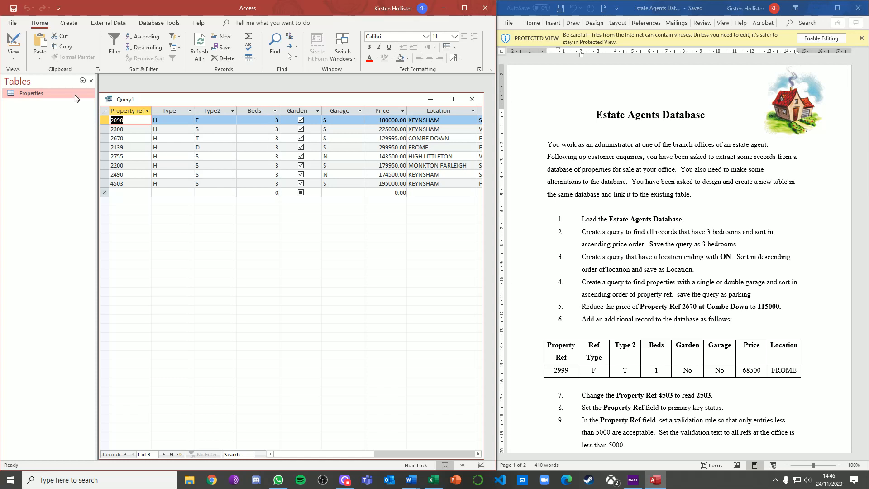
- Sort the query by Price in ascending order and run it to check the results
left_click(12, 40)
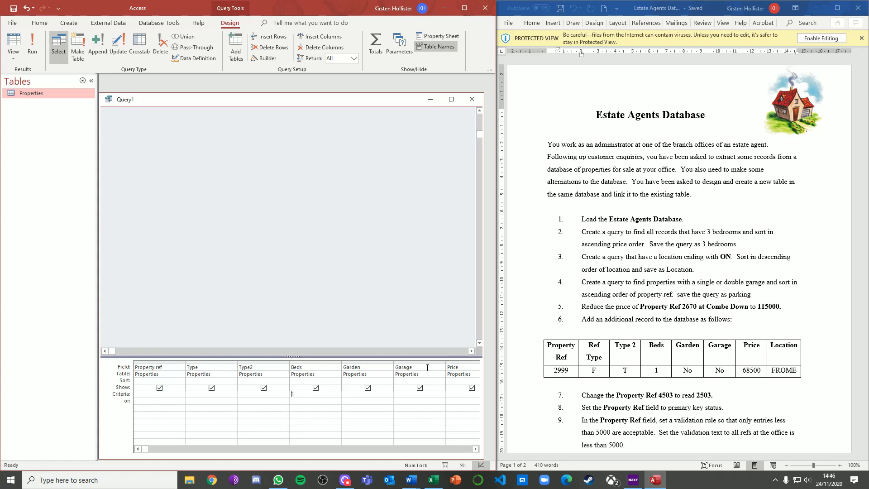
left_click(455, 381)
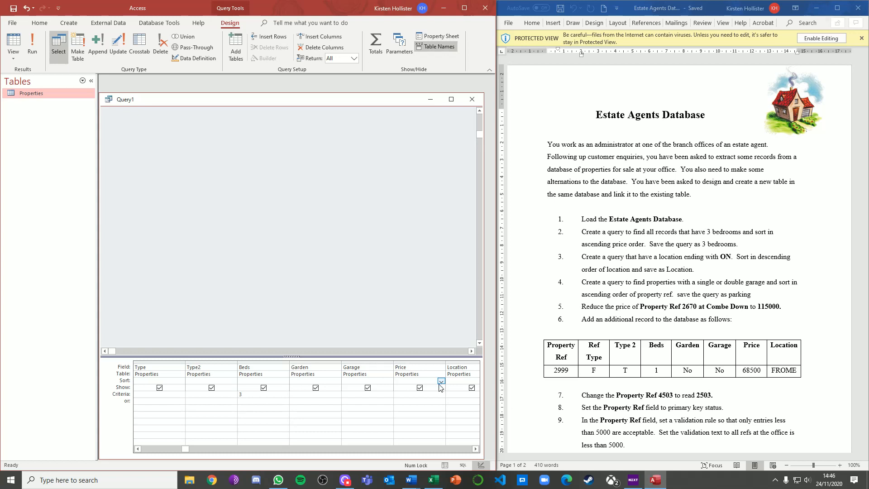
left_click(441, 381)
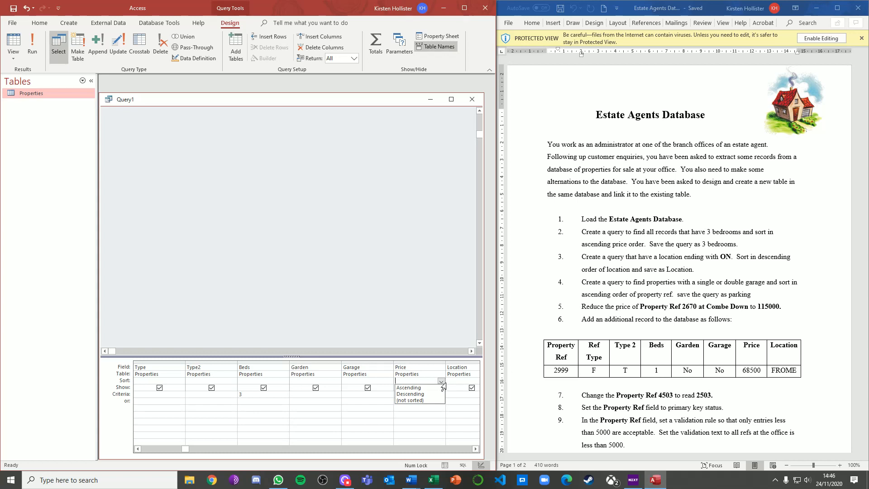
left_click(405, 388)
left_click(413, 395)
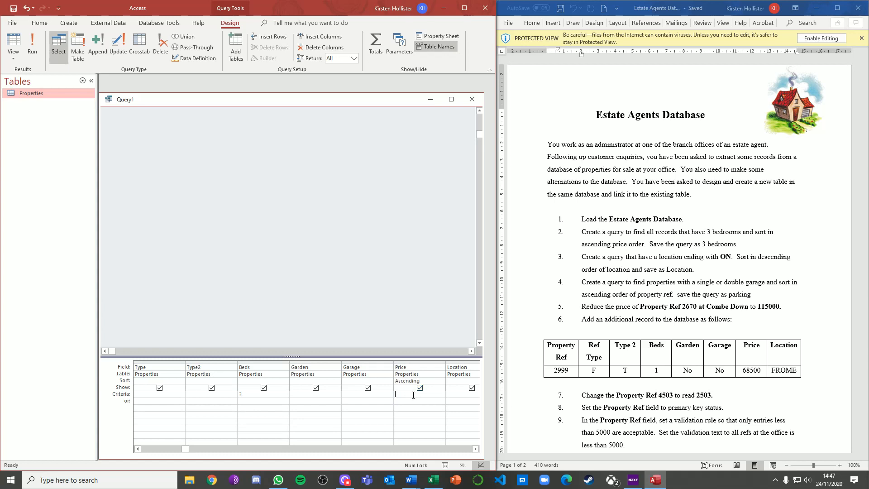
left_click(33, 38)
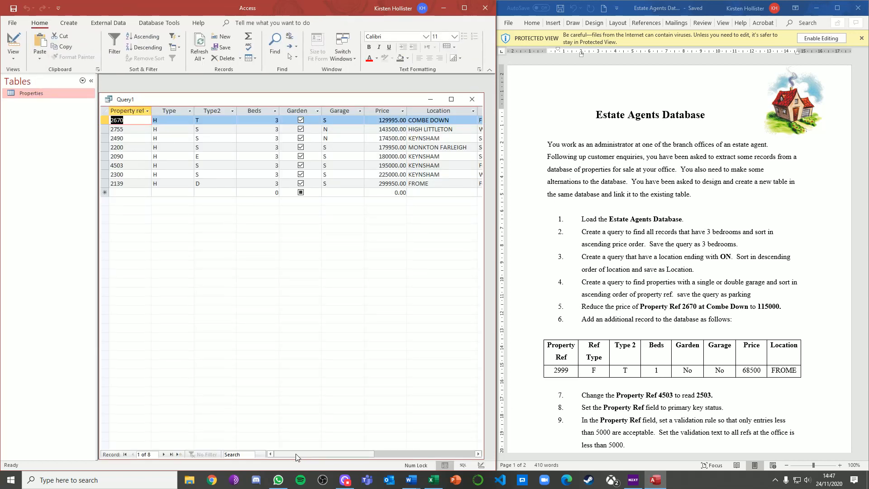
left_click_drag(295, 456, 302, 453)
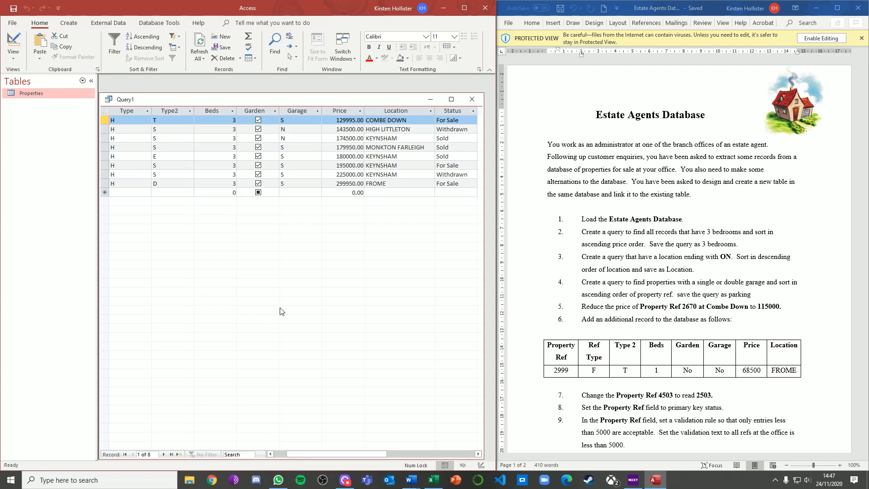
- Save the query as qry3Bedrooms and close it
key("ctrl+s")
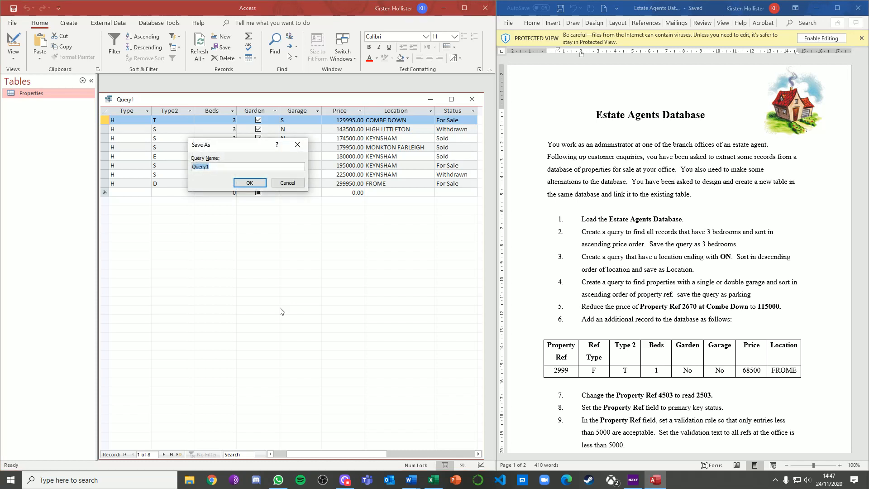
type("qry3Bedrooms")
key("Return")
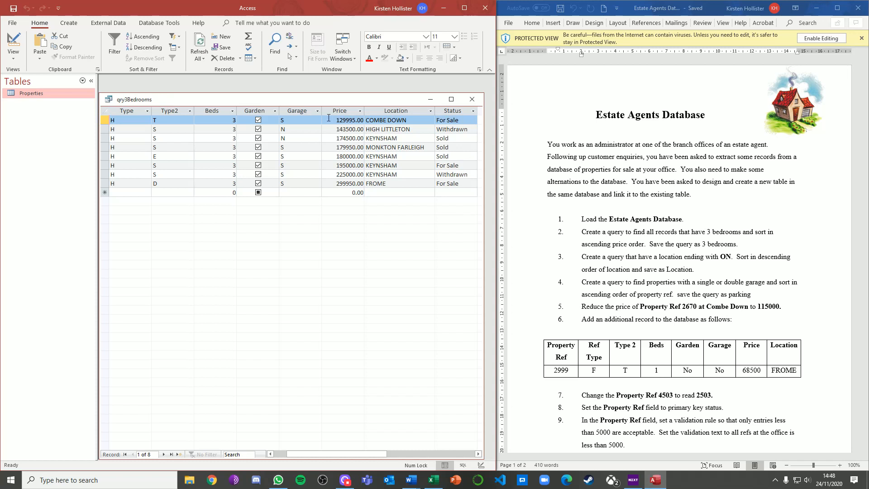
left_click(471, 105)
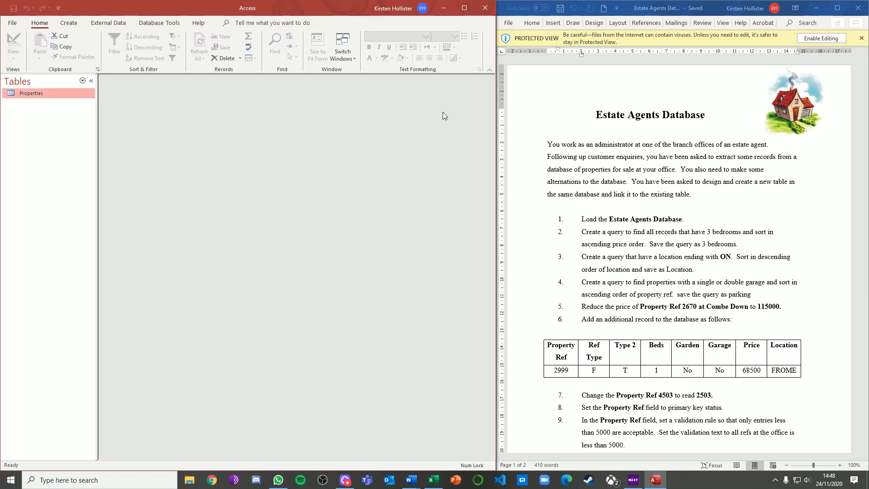
- List all Access objects in the navigation pane, and open qry3Bedrooms to check its records before closing it
left_click(83, 81)
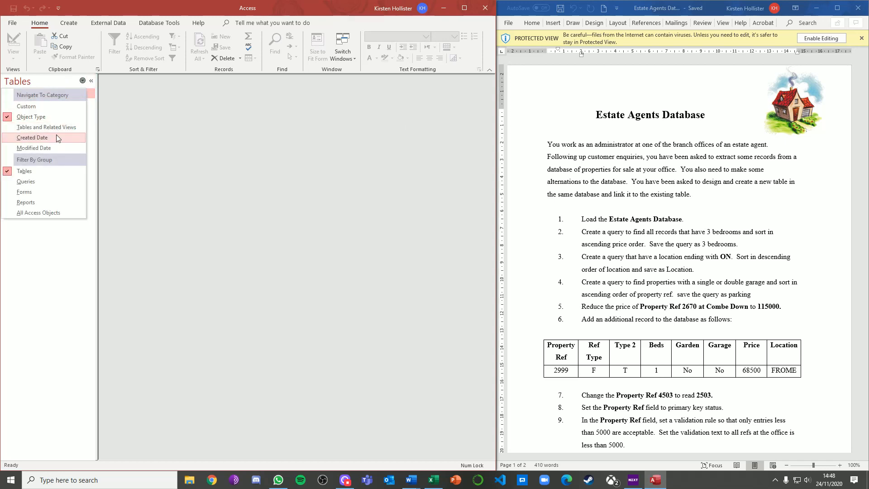
left_click(57, 212)
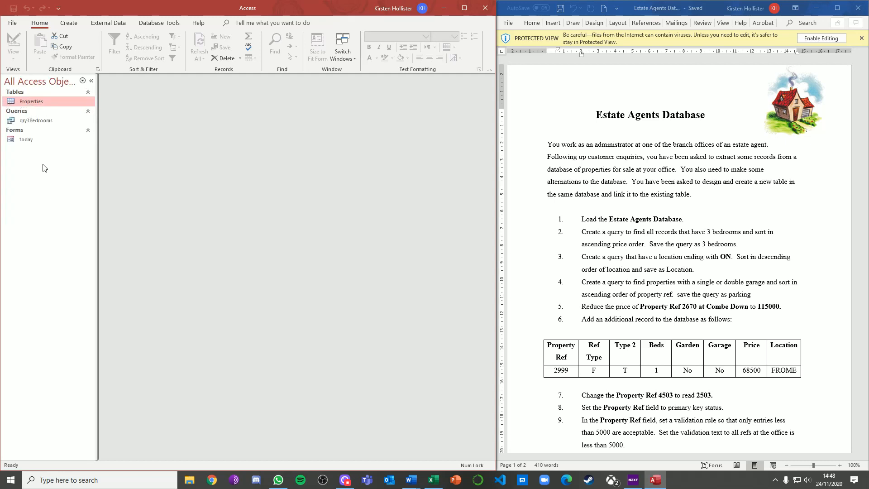
double_click(60, 118)
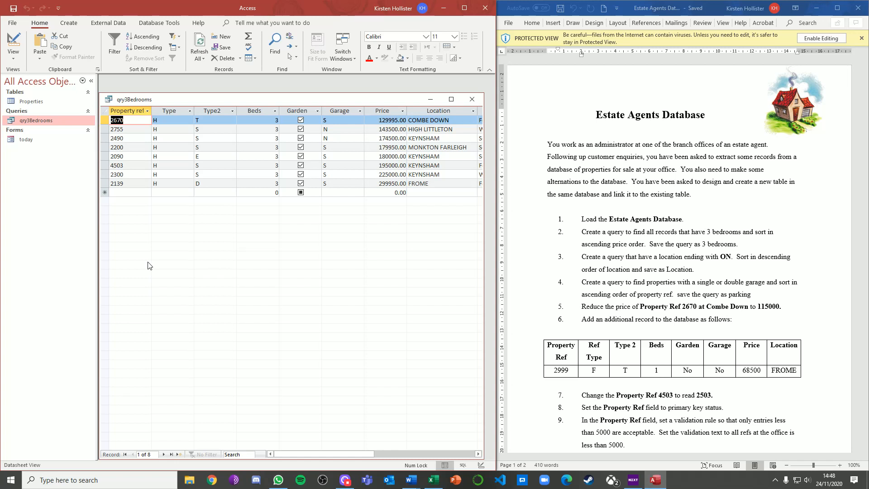
left_click(469, 103)
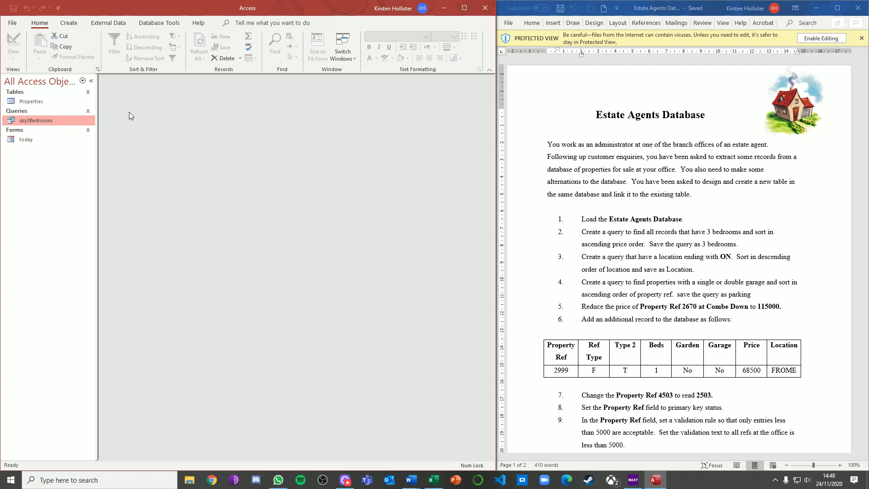
- Start a second query design for the location task and add the Properties table to it
left_click(69, 22)
left_click(143, 51)
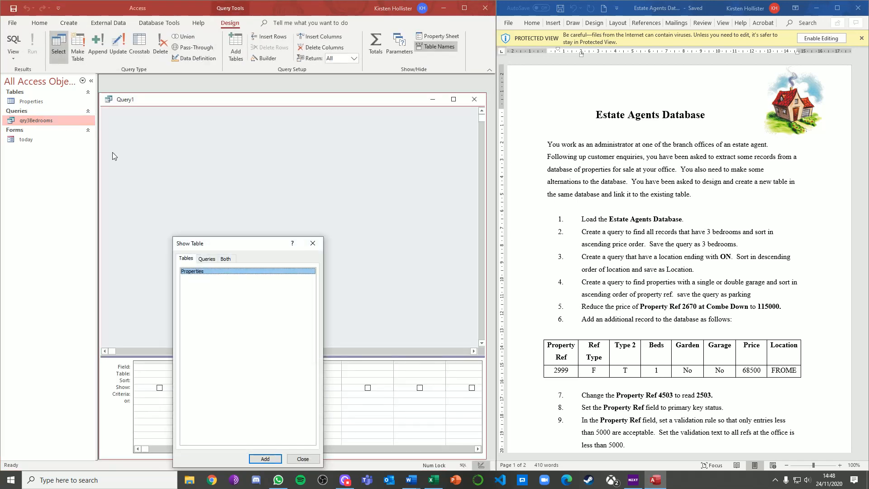
left_click(273, 459)
left_click(303, 458)
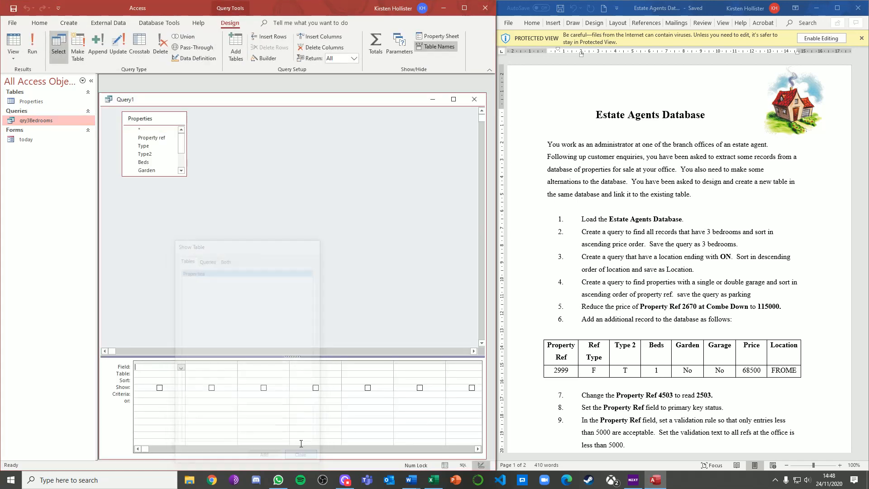
- Add every field from Property ref through Status to the second query's design grid
left_click(153, 138)
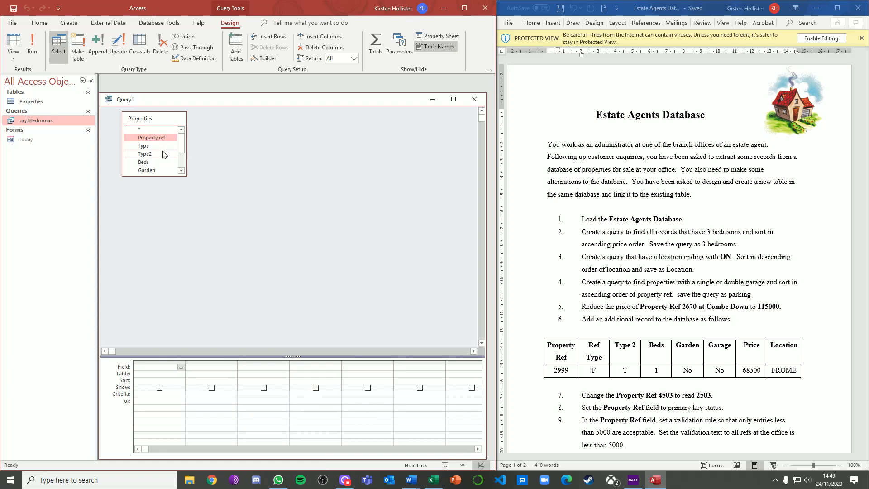
scroll(158, 153, "down", 2)
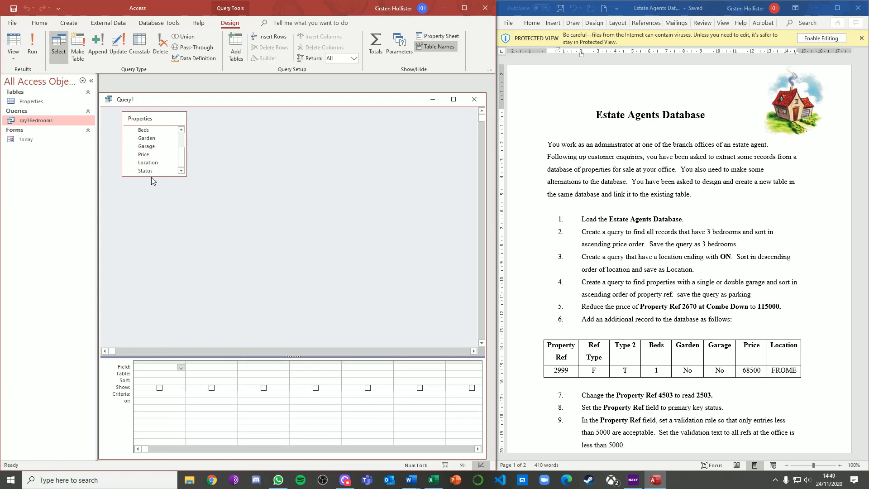
left_click(150, 171, "shift")
left_click_drag(149, 171, 141, 375)
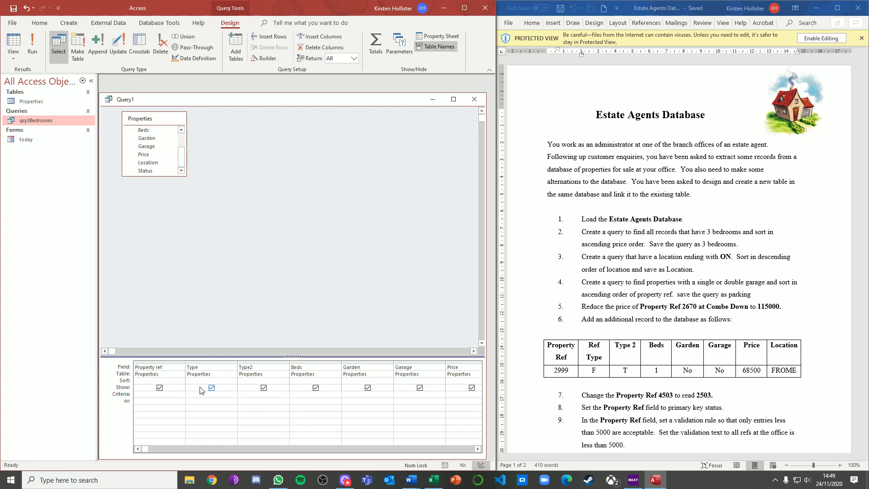
- Set the Location criterion to *on with a descending sort, and run the query
left_click(270, 449)
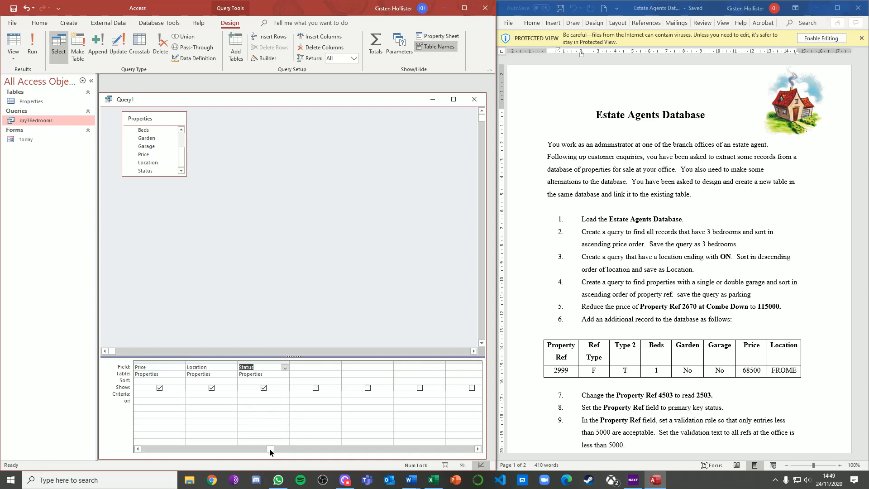
left_click(191, 395)
type("*on")
left_click(225, 381)
left_click(233, 381)
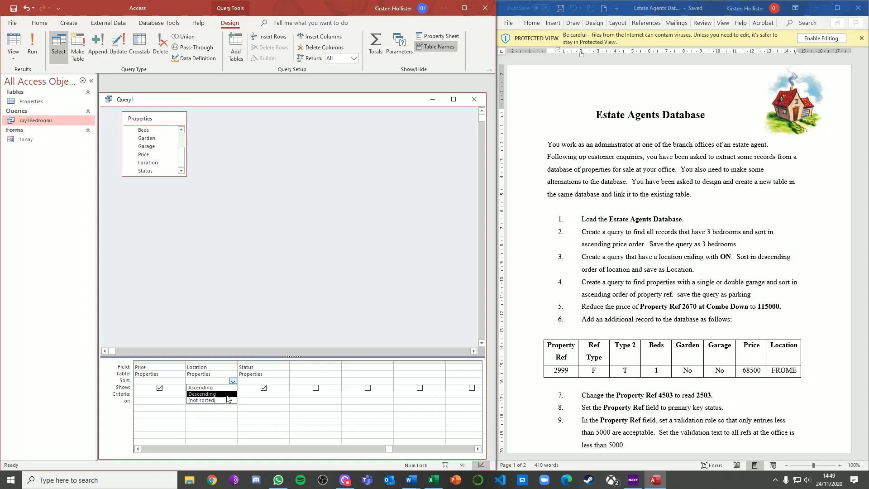
left_click(228, 395)
left_click(33, 47)
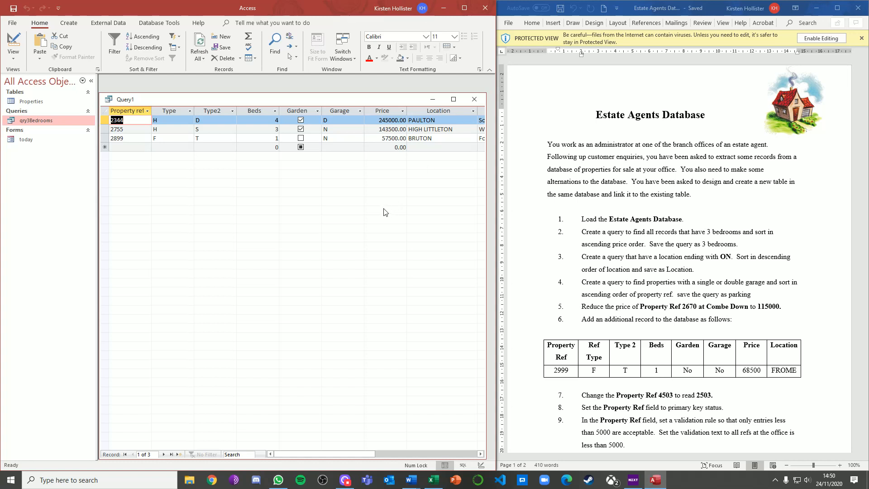
- Save the query as qryLocation and close it
key("ctrl+s")
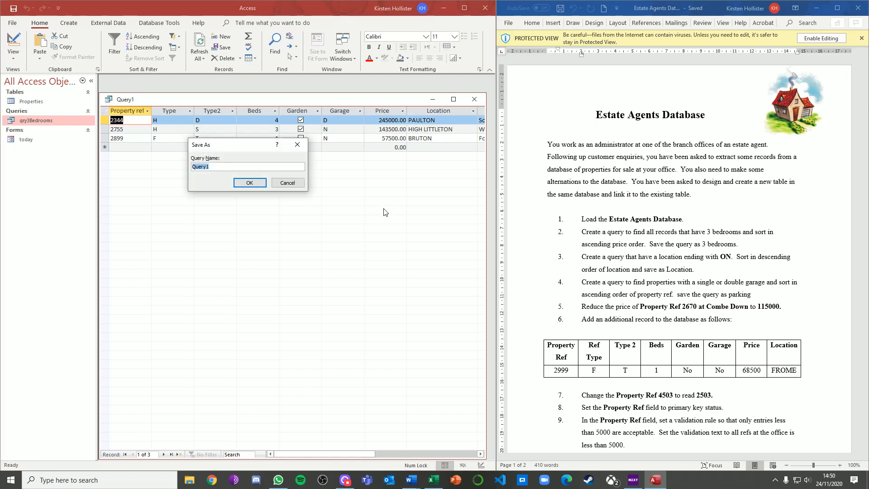
type("qryLocation")
key("Return")
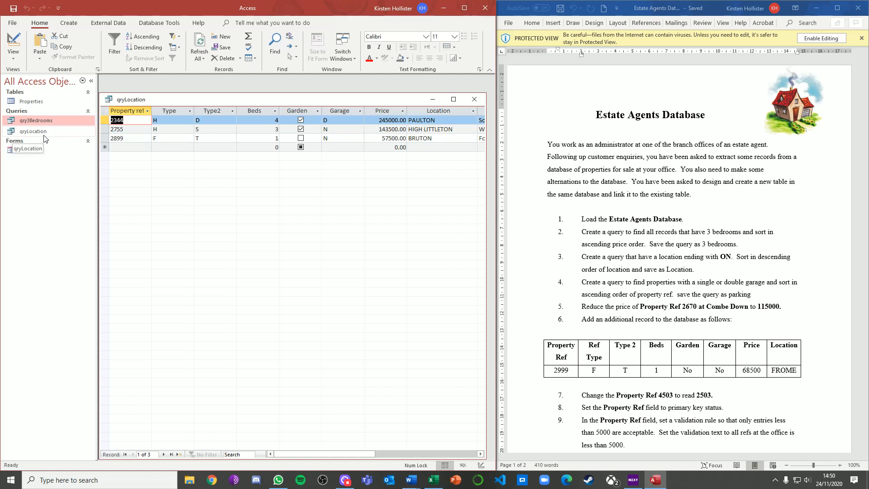
left_click(481, 103)
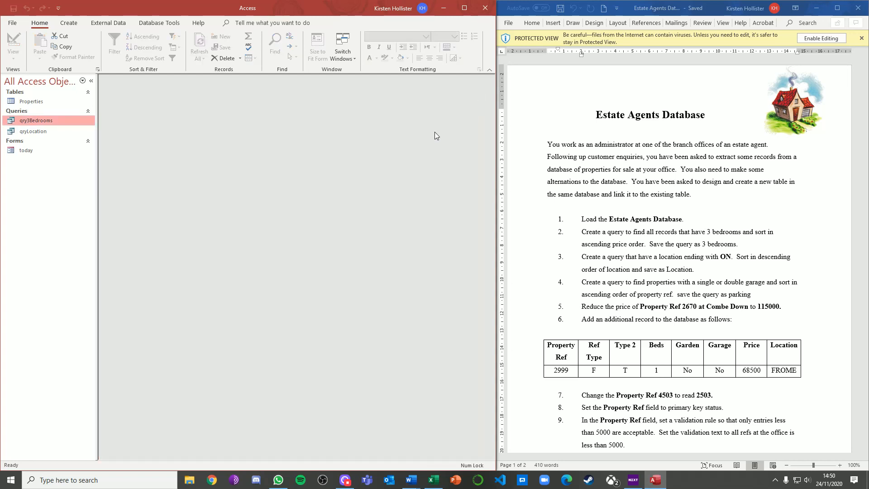
left_click(344, 481)
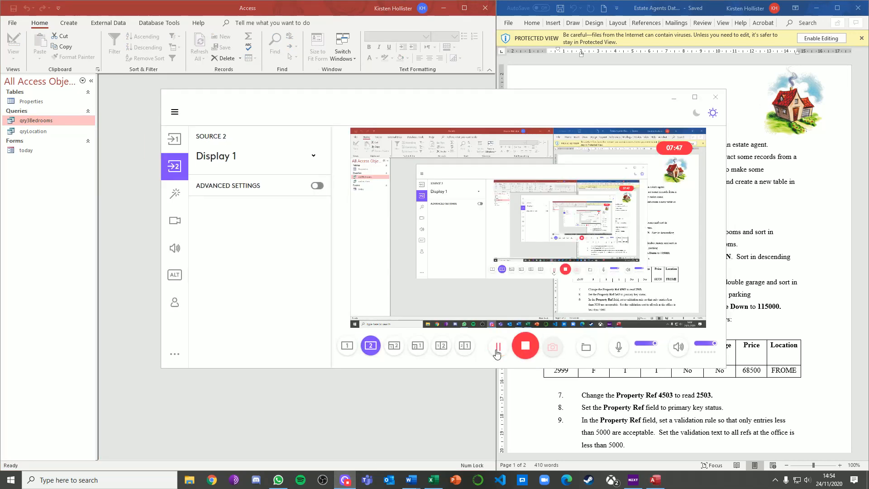
left_click(547, 400)
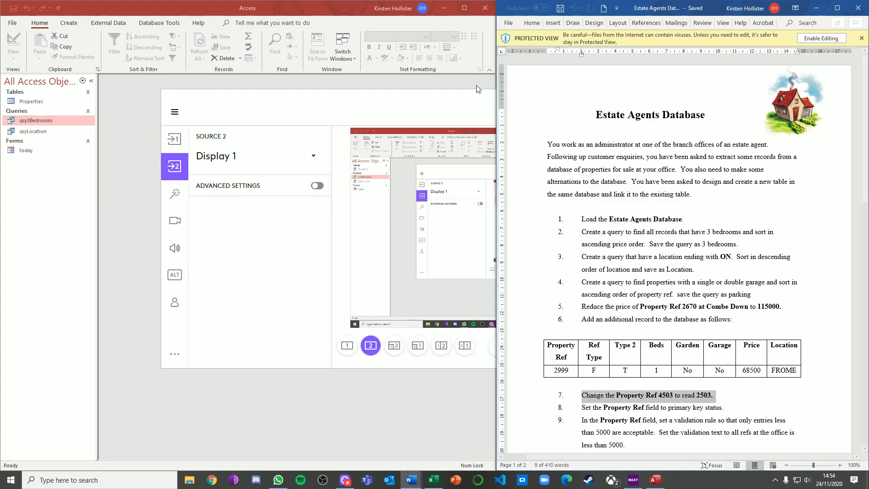
left_click(457, 82)
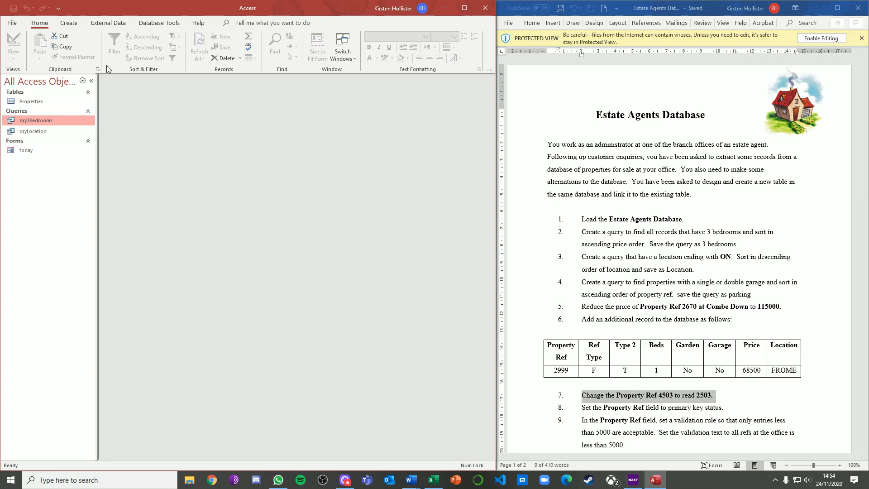
- Start a third query design for the garage task and add the Properties table to it
left_click(69, 23)
left_click(150, 45)
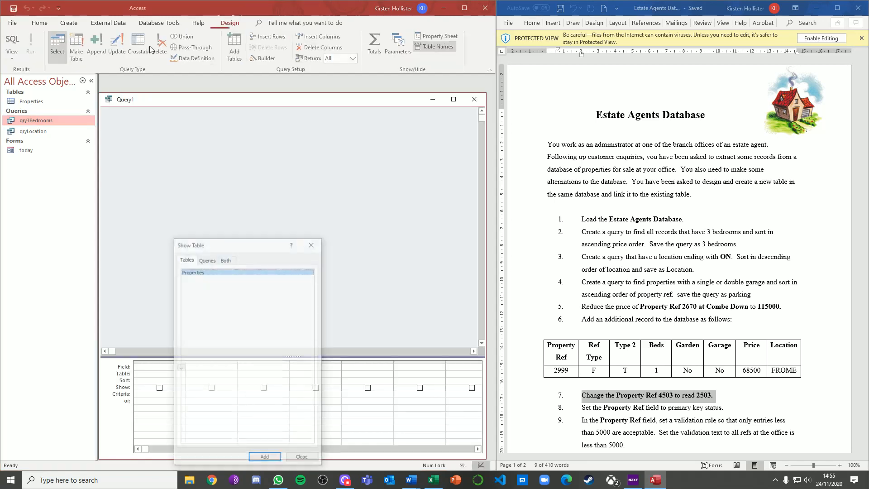
left_click(271, 459)
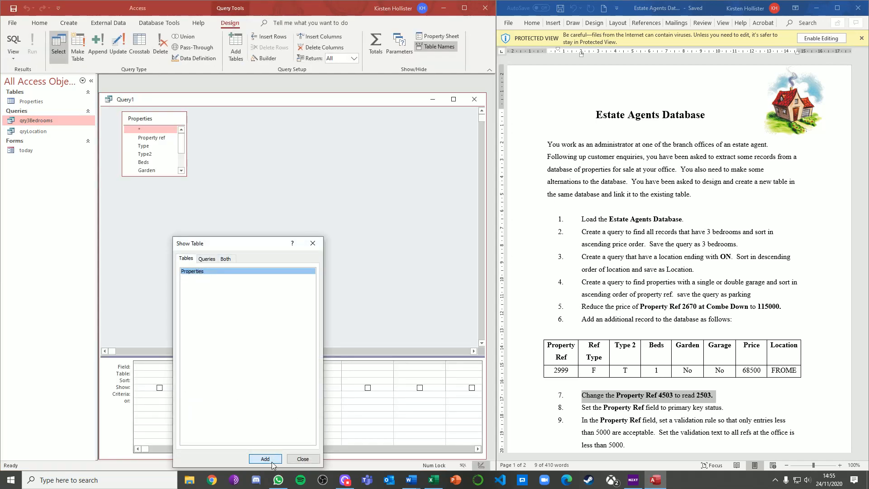
left_click(303, 459)
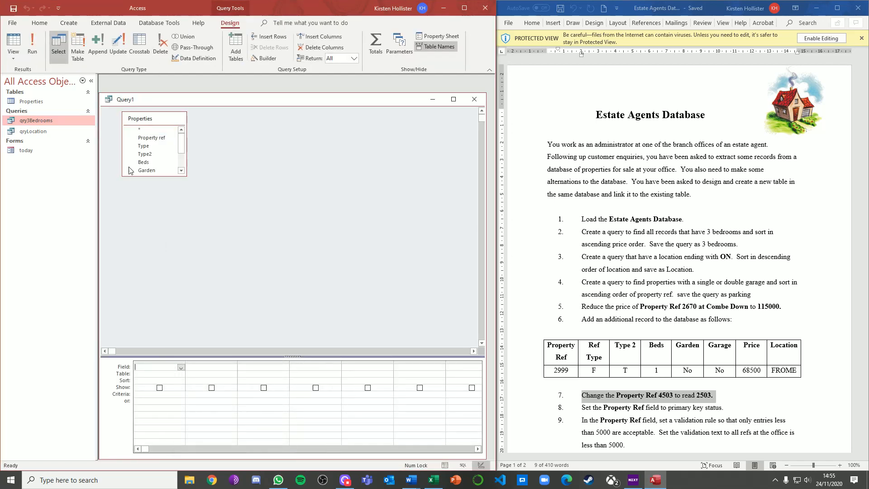
- Add every field from Property ref through Status to the garage query's design grid
left_click(166, 137)
scroll(168, 164, "down", 2)
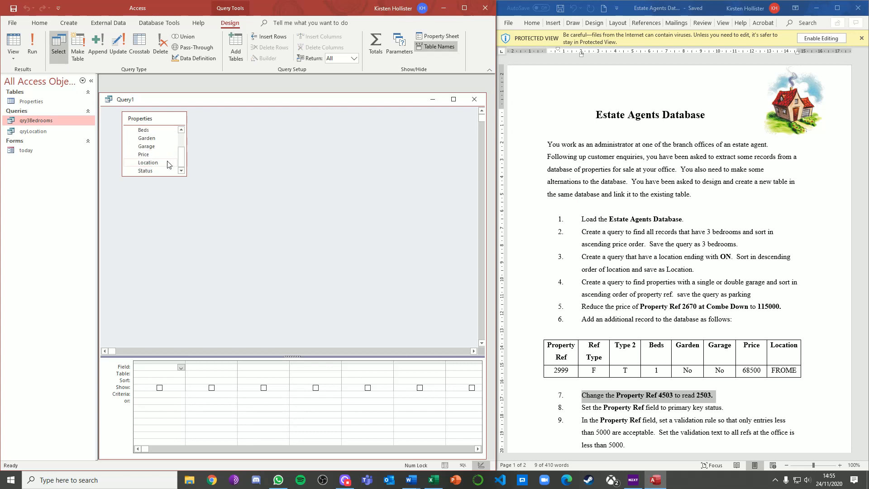
left_click(146, 170, "shift")
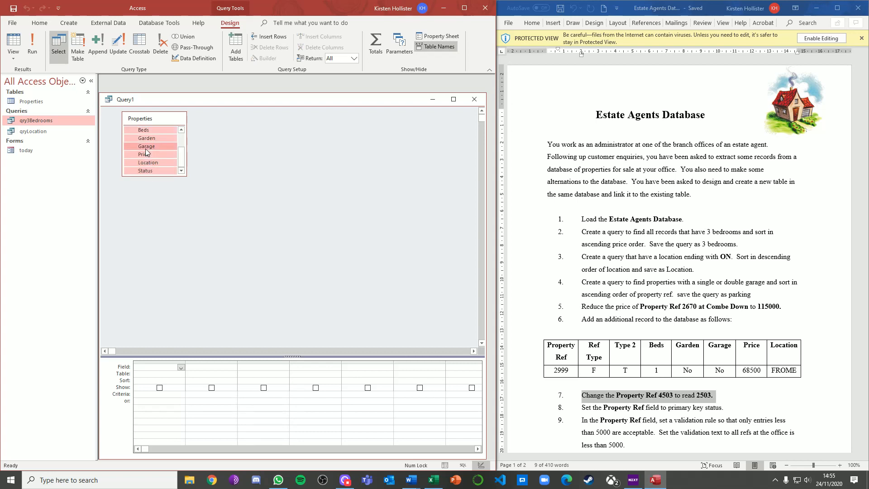
left_click_drag(146, 170, 167, 397)
left_click_drag(161, 365, 160, 367)
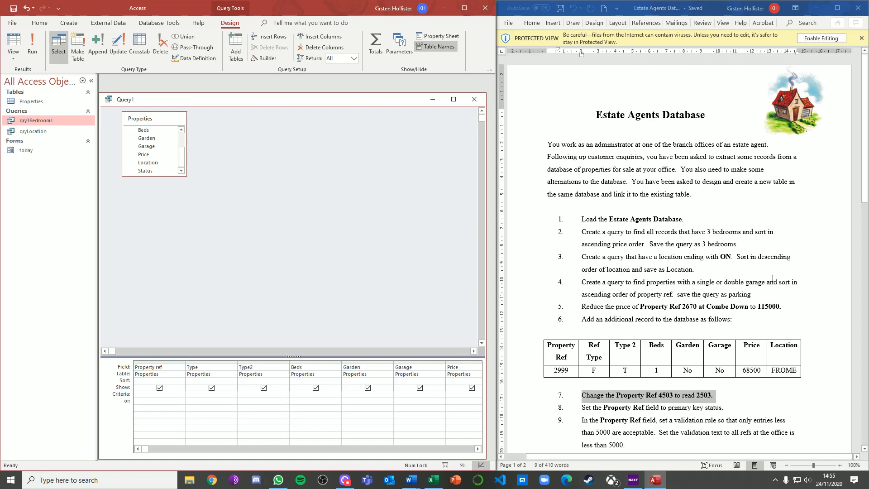
- Run the query to check the garage codes, and return to the design to set the Garage criteria to S or D
left_click(33, 46)
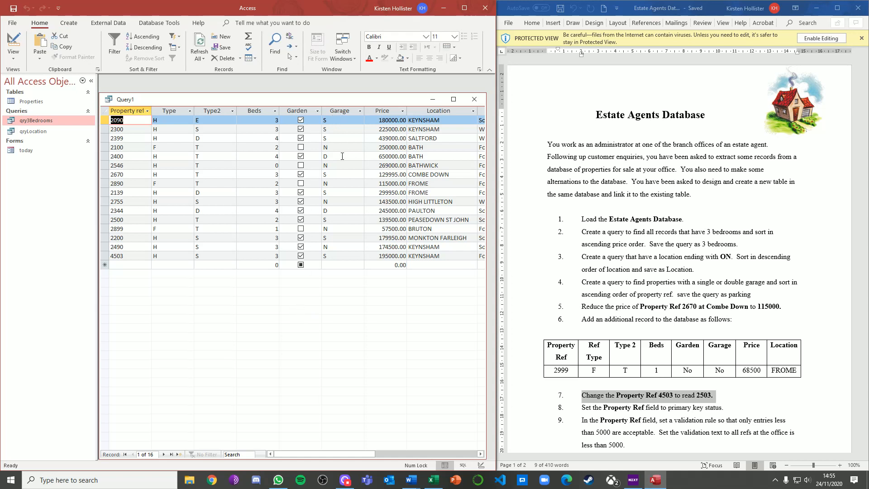
left_click(13, 45)
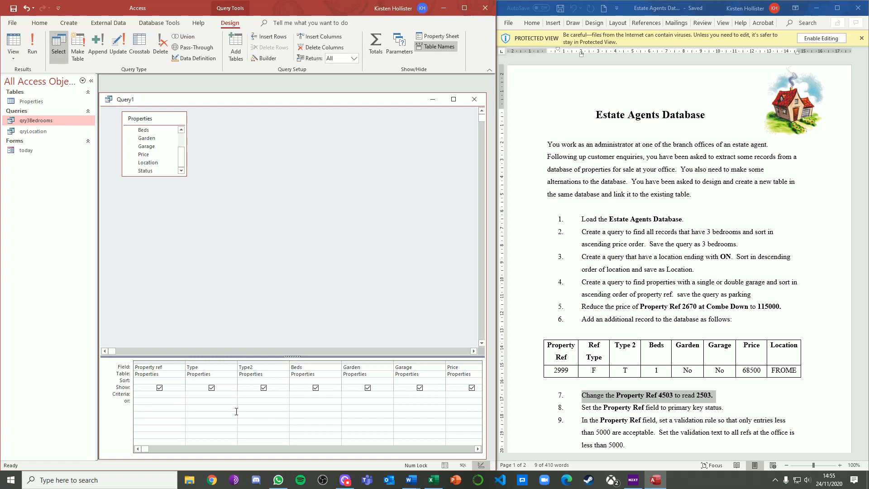
left_click(409, 393)
type("S")
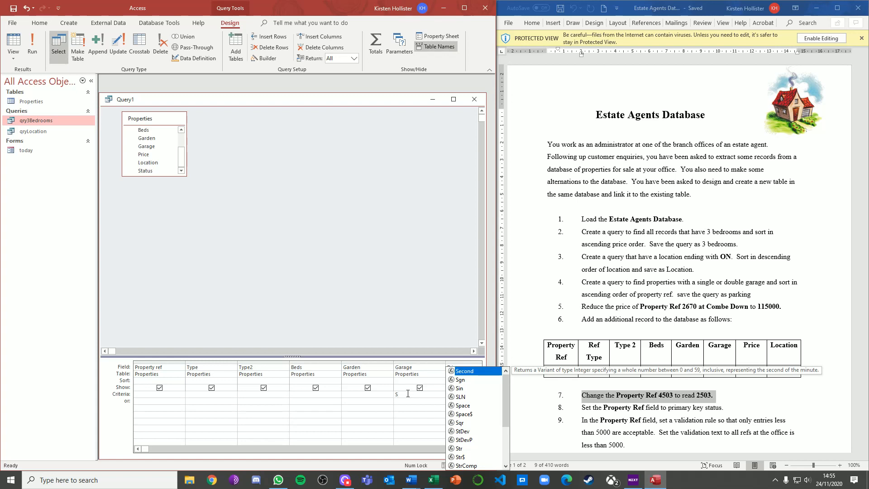
left_click(402, 400)
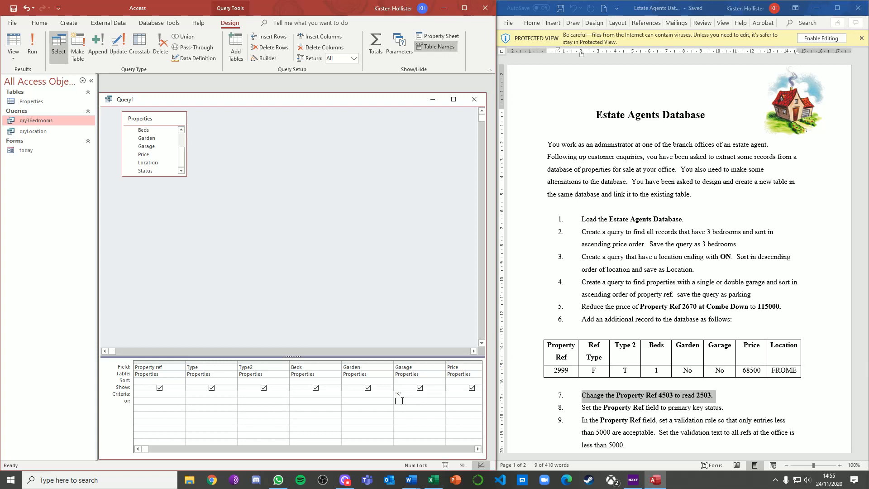
type("D")
left_click(406, 425)
- Sort the garage query by Property ref in ascending order and run it
left_click(163, 380)
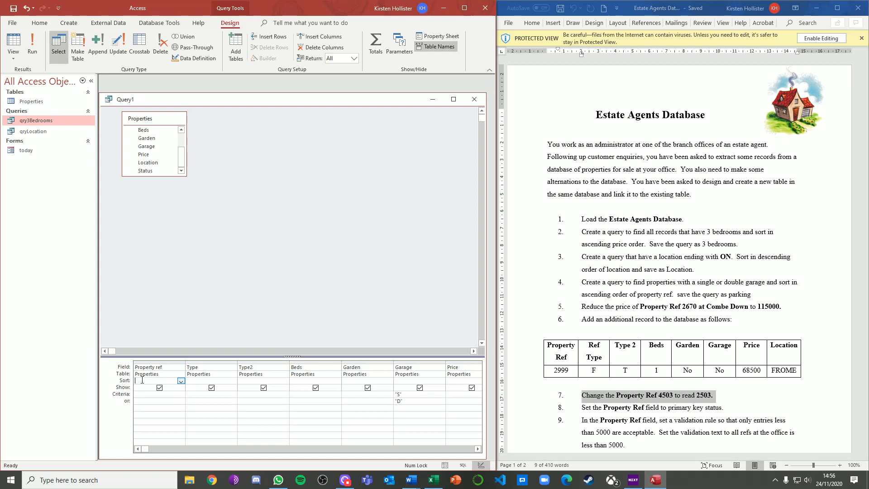
left_click(181, 381)
left_click(154, 388)
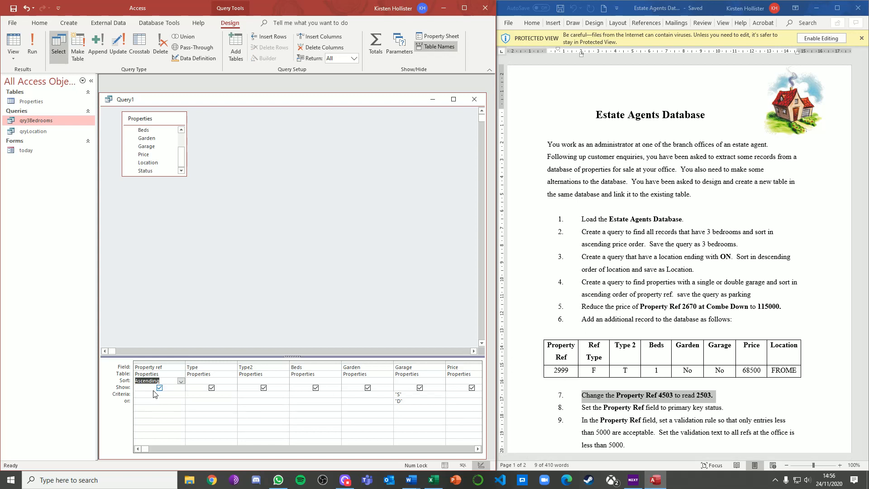
left_click(209, 427)
left_click(35, 43)
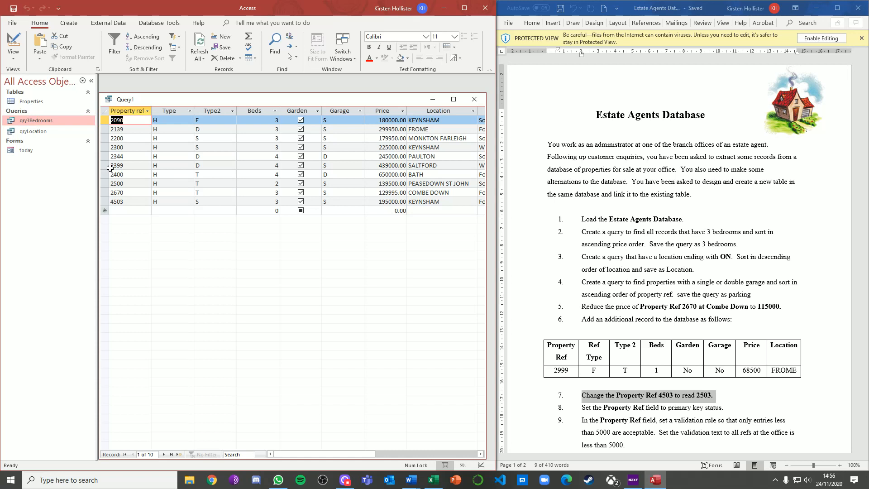
- Save the query as qryParking and close it, highlighting task 5 in the instructions document
key("ctrl+s")
type("q")
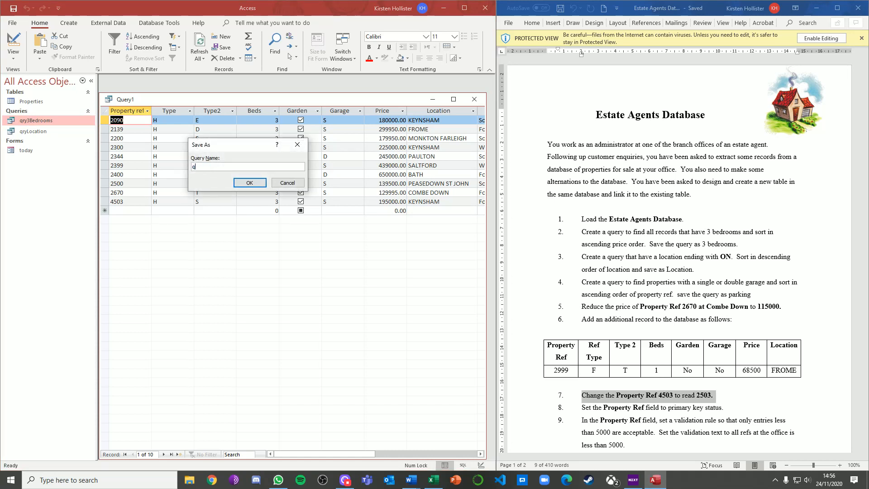
type("ryParking")
key("Return")
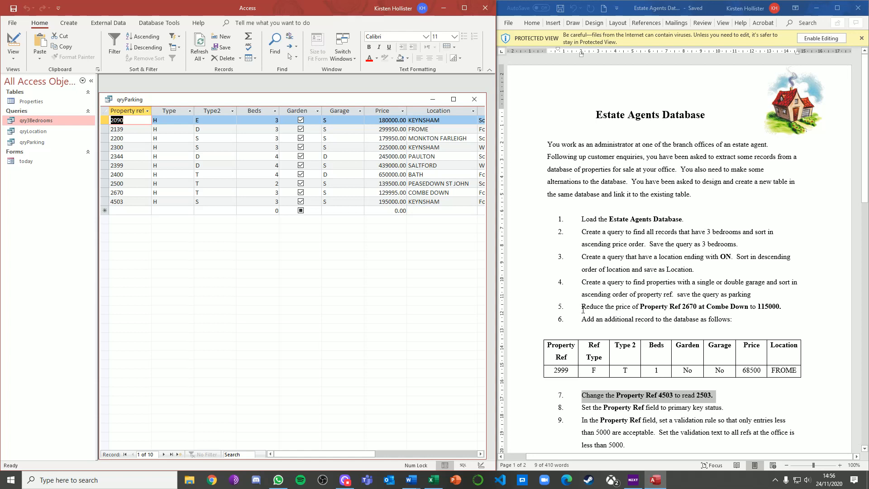
left_click_drag(582, 308, 783, 309)
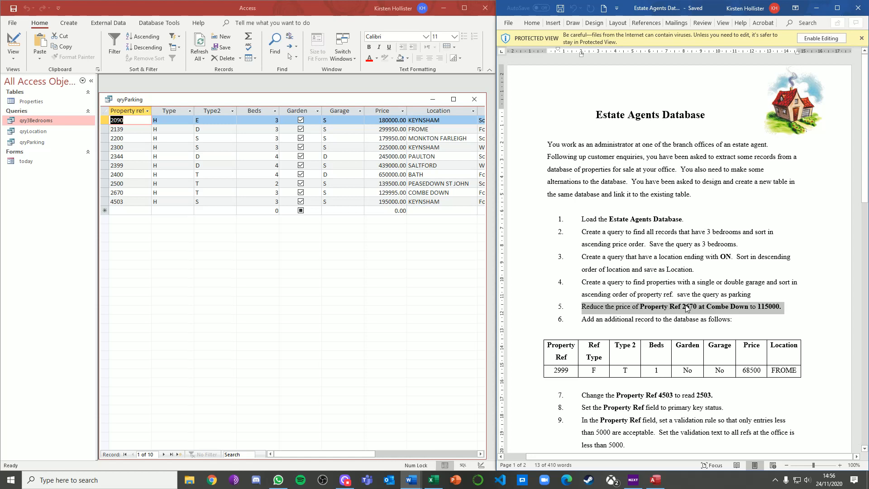
left_click(475, 103)
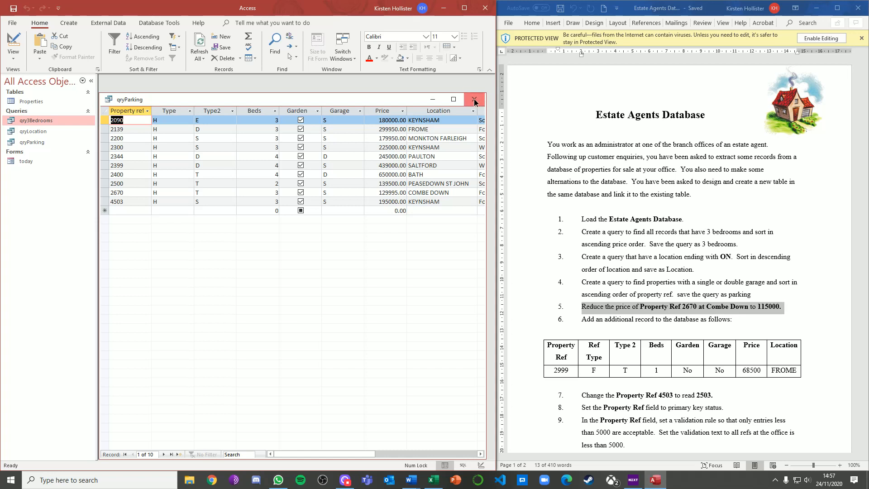
left_click(475, 100)
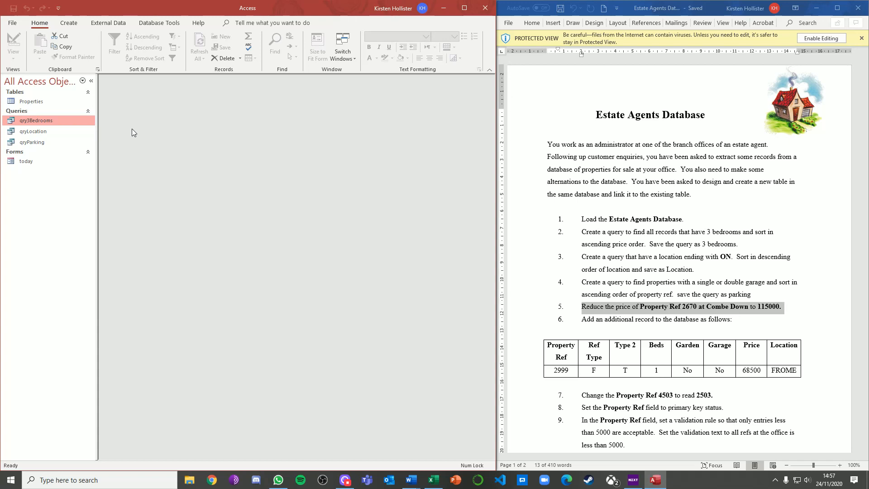
- Start another query design for the Combe Down price task and add the Properties table to it
left_click(69, 23)
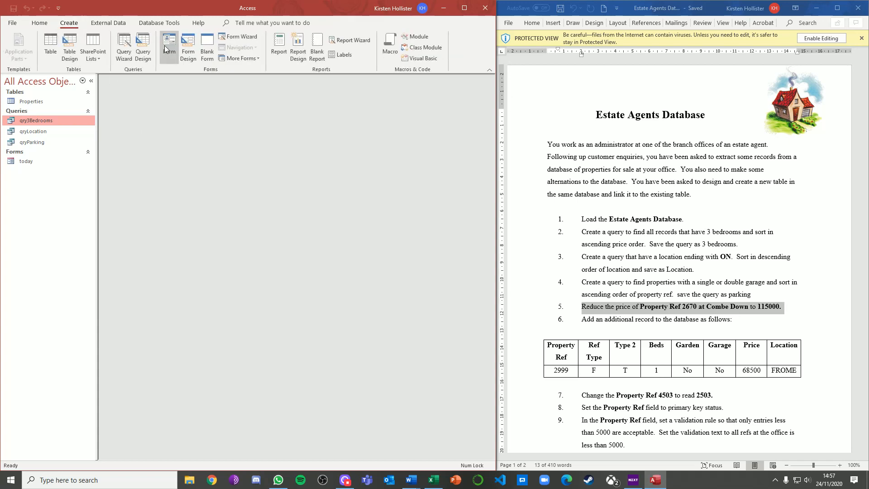
left_click(147, 49)
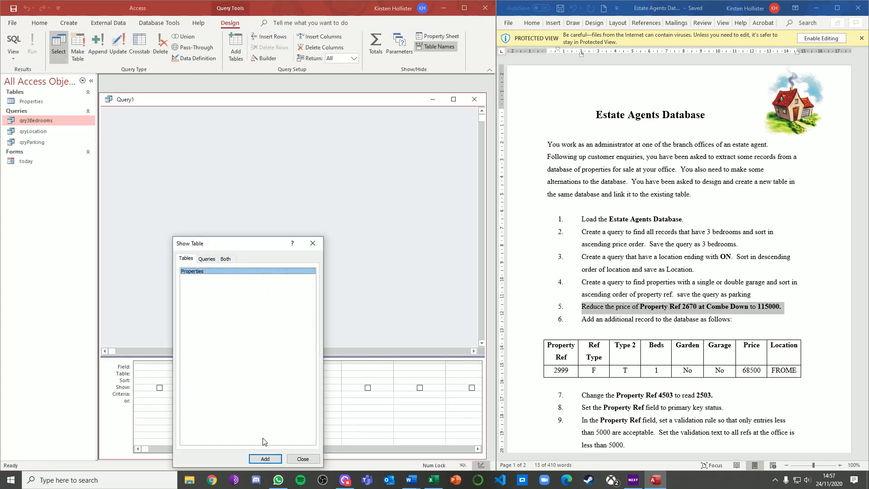
left_click(264, 459)
left_click(311, 459)
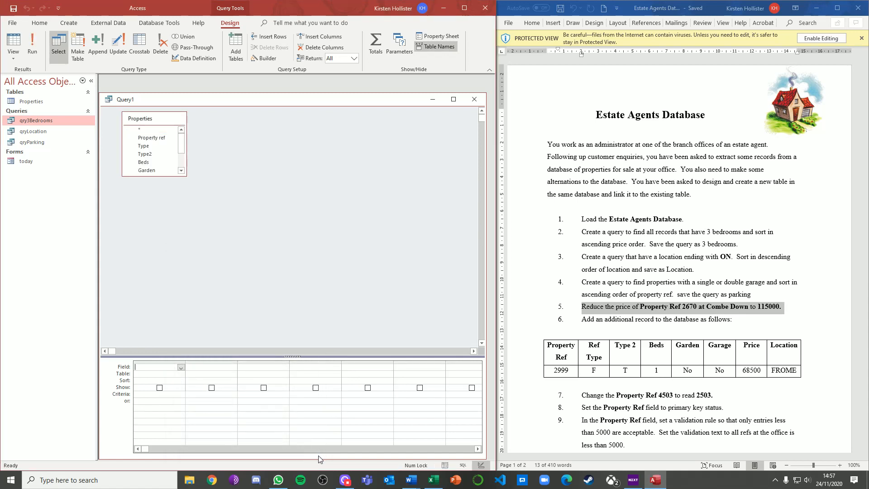
- Add the all-fields entry (Properties.*) and the Location field to the grid, with the Location criterion "combe down"
double_click(154, 131)
scroll(183, 145, "down", 2)
double_click(150, 163)
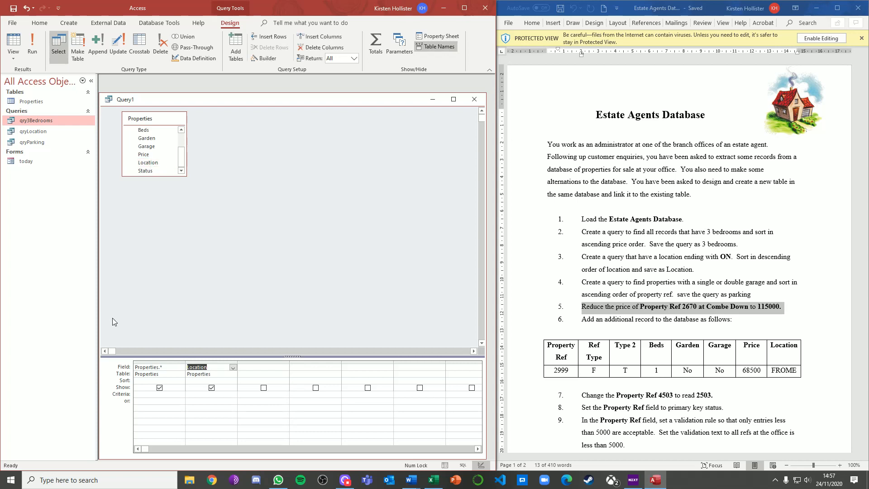
left_click(206, 398)
type("combe down")
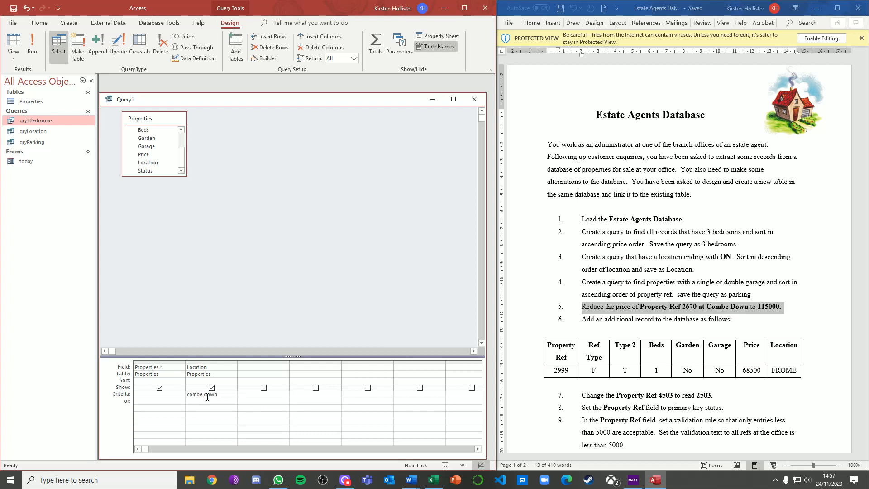
key("Return")
- Add the Price field to the grid, run the query to check its record, and return to the design
double_click(142, 157)
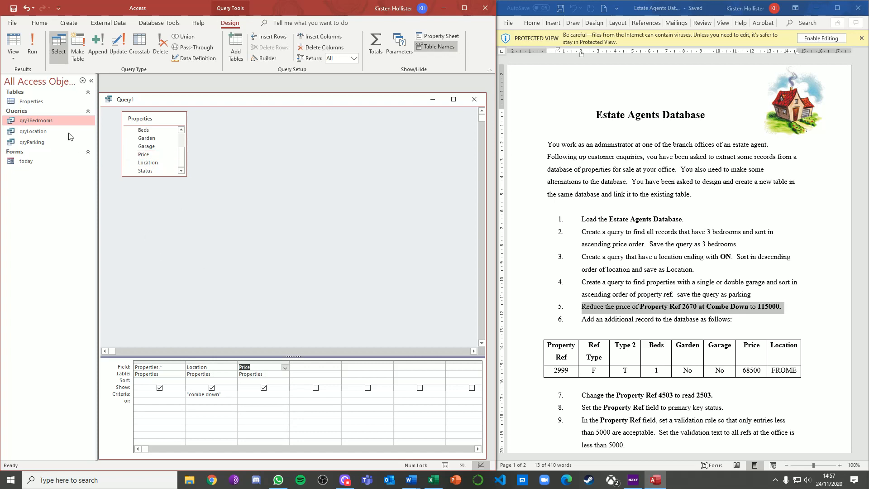
left_click(32, 45)
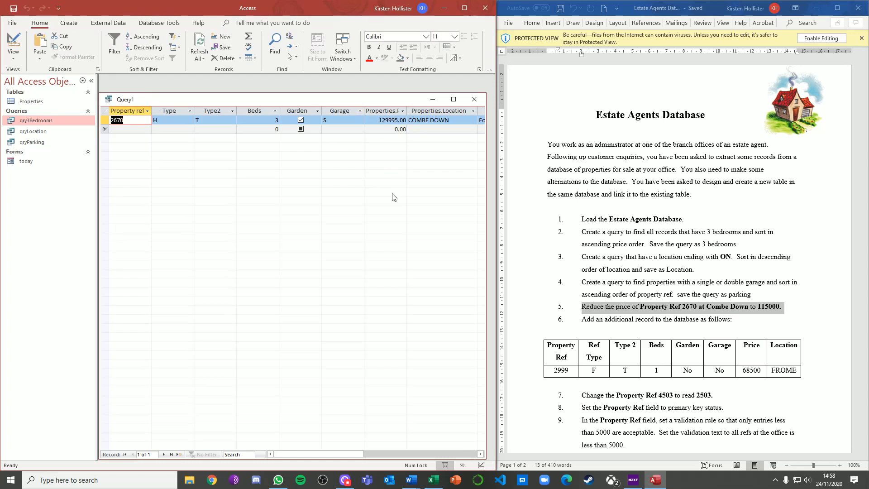
left_click(14, 39)
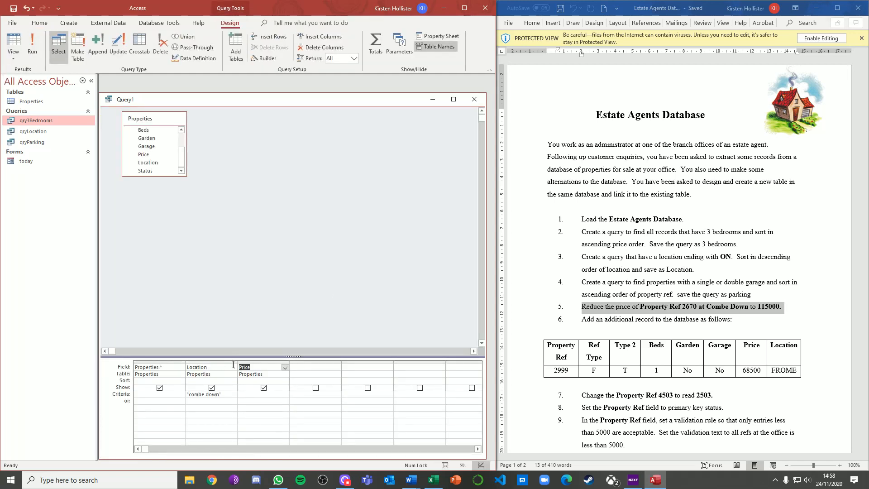
- Turn the Combe Down query into an update query that sets Price to 115000, and try to preview it
left_click(118, 48)
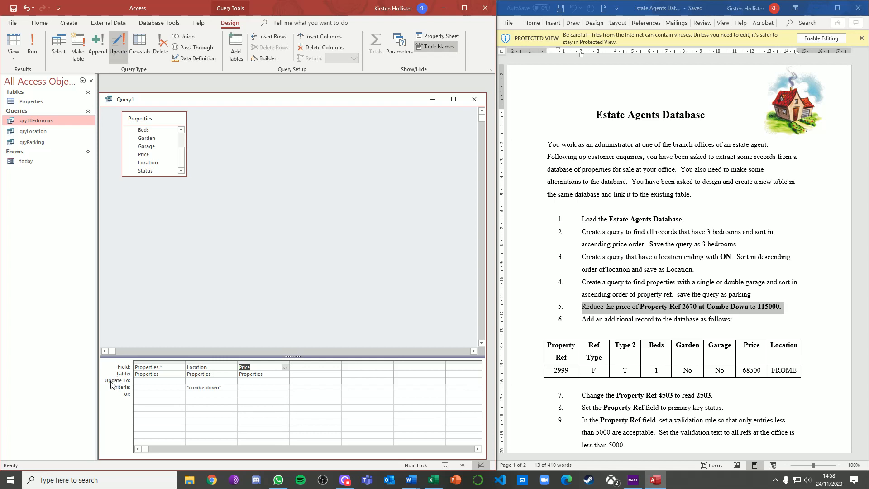
left_click(254, 380)
type("115000")
left_click(263, 406)
left_click(15, 42)
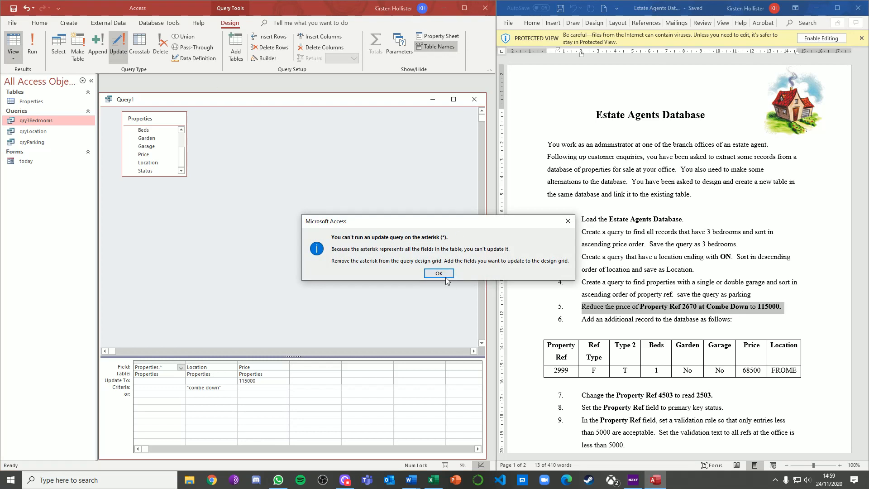
left_click(439, 274)
- Remove the Properties.* column from the update query, preview the affected record and return to the design
left_click(169, 362)
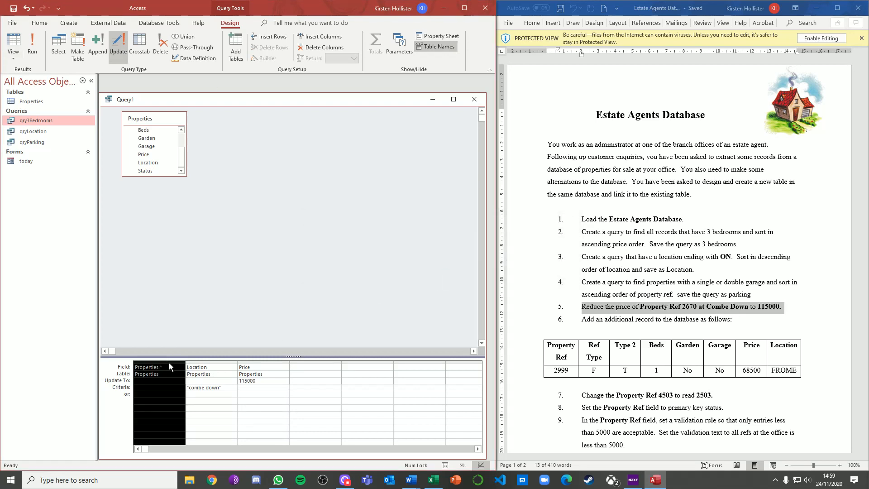
key("Delete")
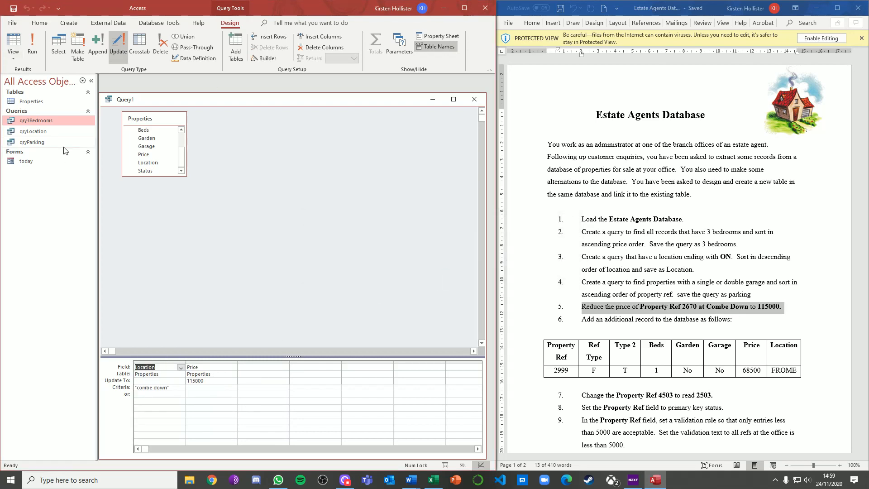
left_click(13, 45)
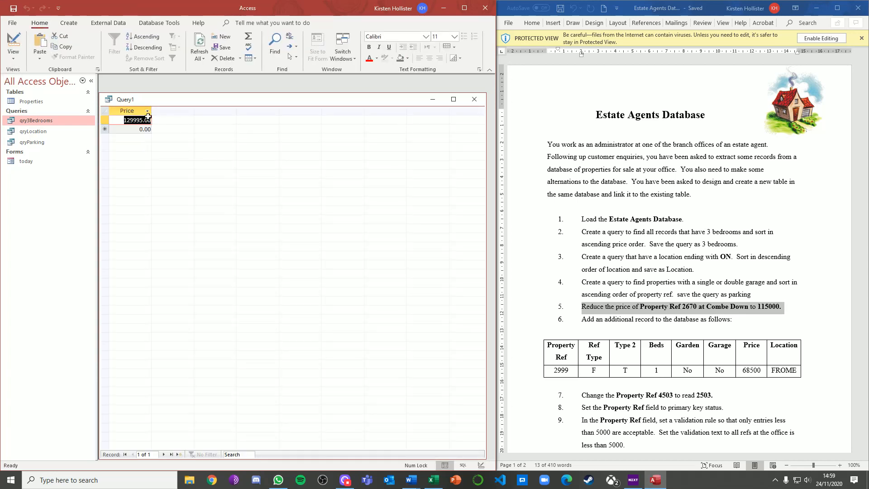
left_click(18, 45)
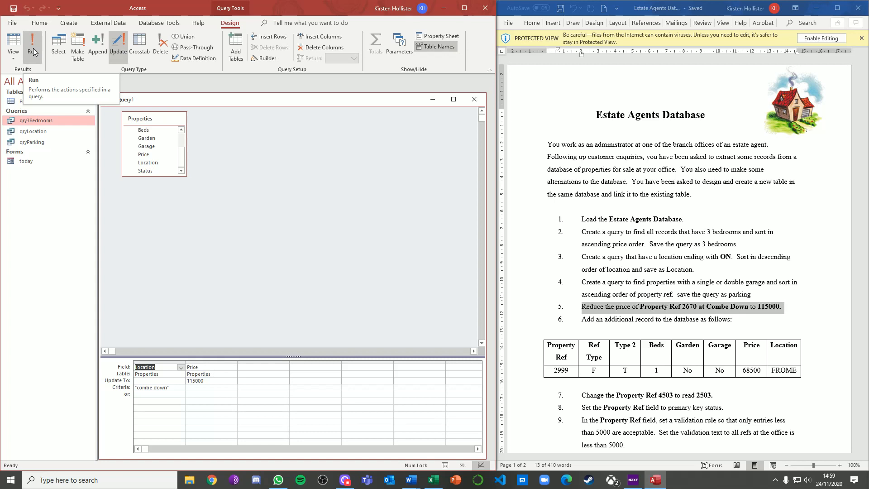
- Run the update on the Combe Down property's price and save the query as qryUpdatePrice
left_click(34, 48)
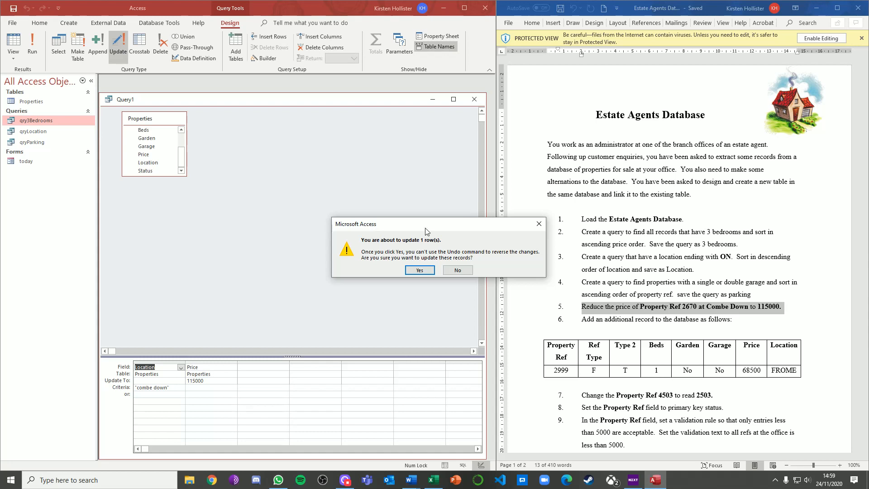
left_click(419, 272)
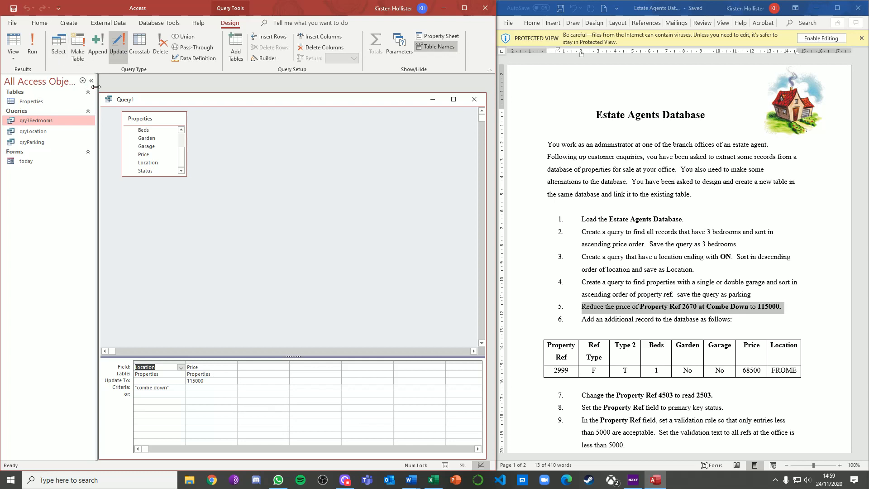
key("ctrl+s")
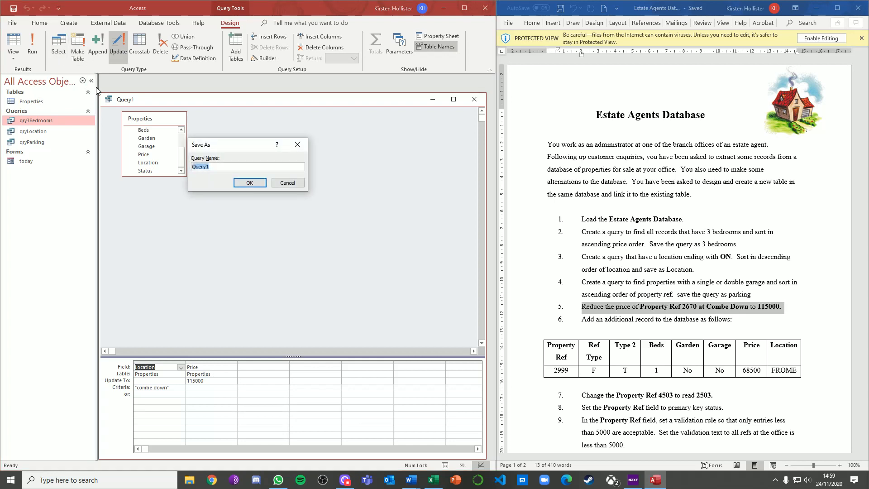
type("q")
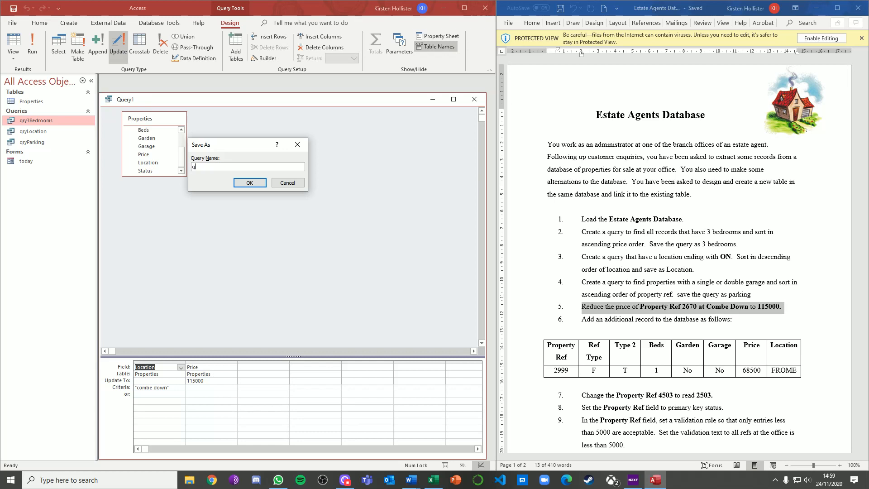
type("ryUpdatePrice")
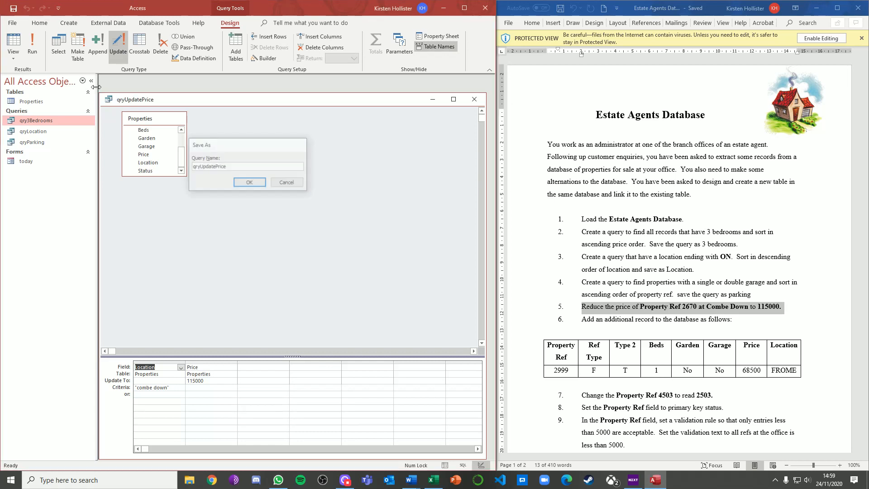
key("Return")
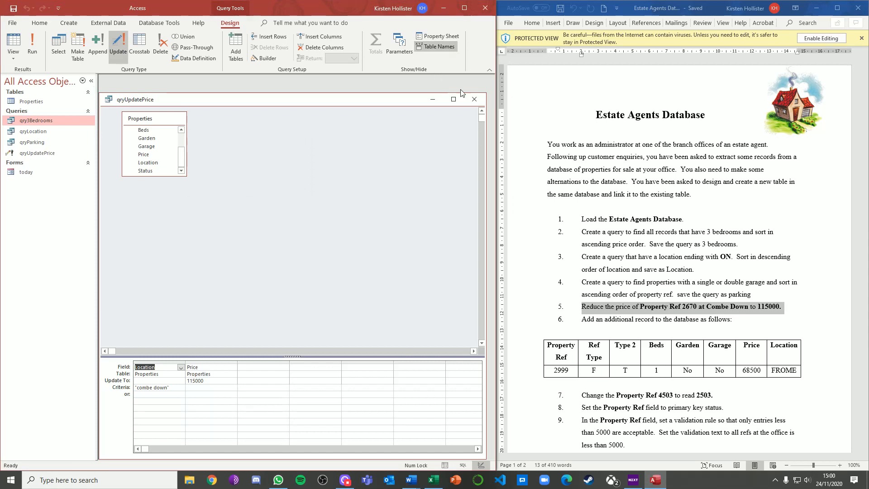
- Close the update query and open the Properties table to check the Combe Down record
left_click(475, 99)
double_click(50, 103)
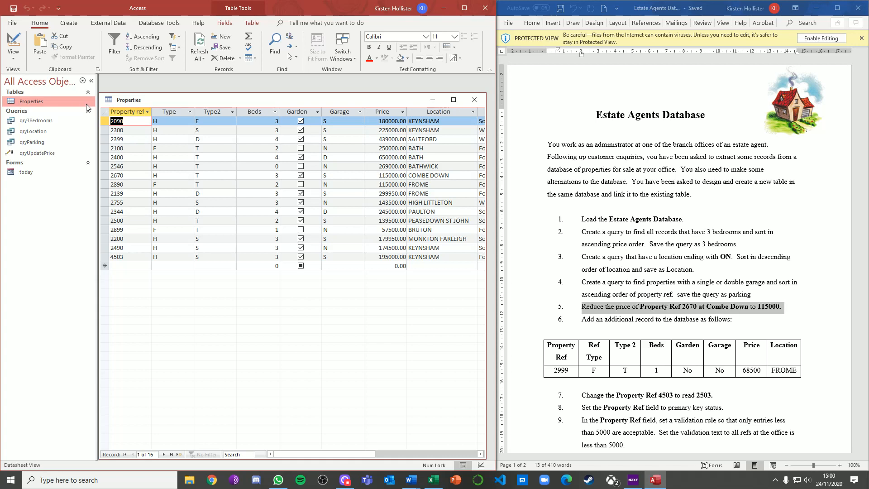
left_click(445, 175)
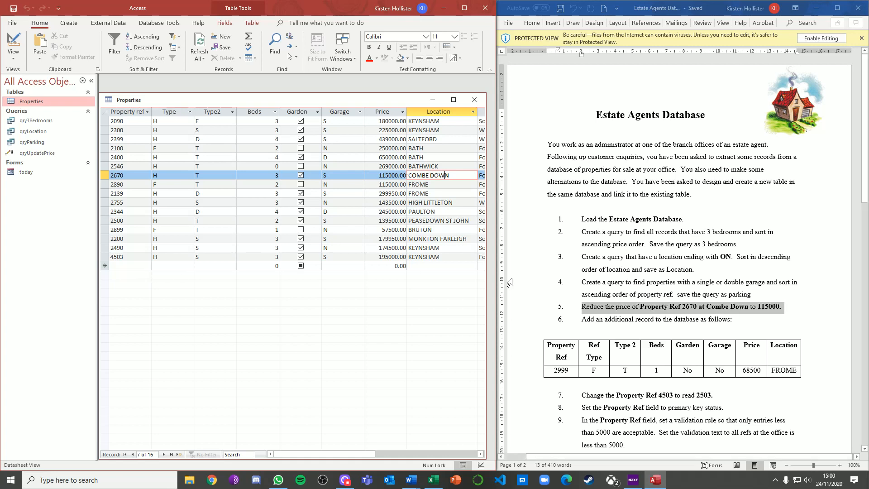
- Start a new Properties record with Property ref 2999, Type F, Type2 T and Beds 1, leaving Garden unticked
scroll(625, 291, "down", 2)
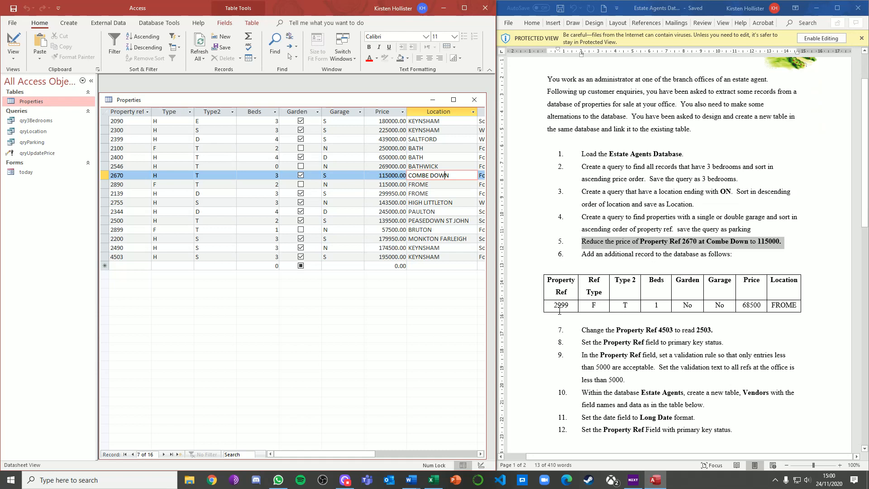
left_click(118, 266)
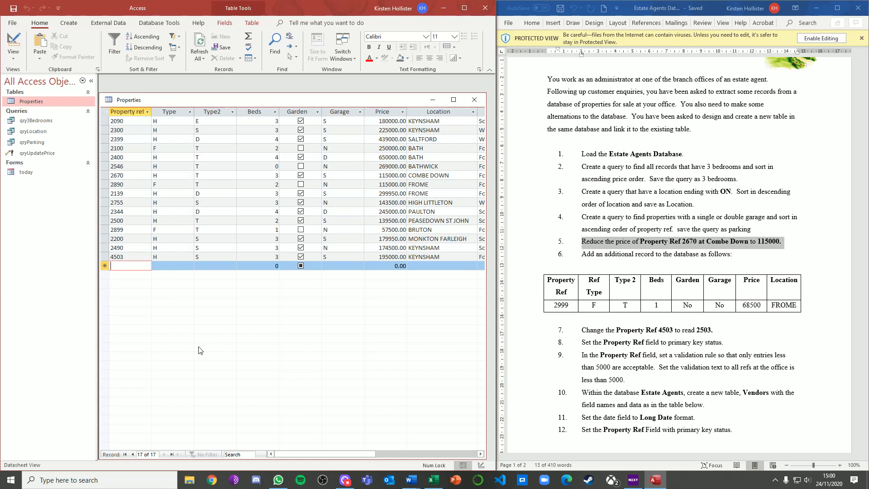
type("2999")
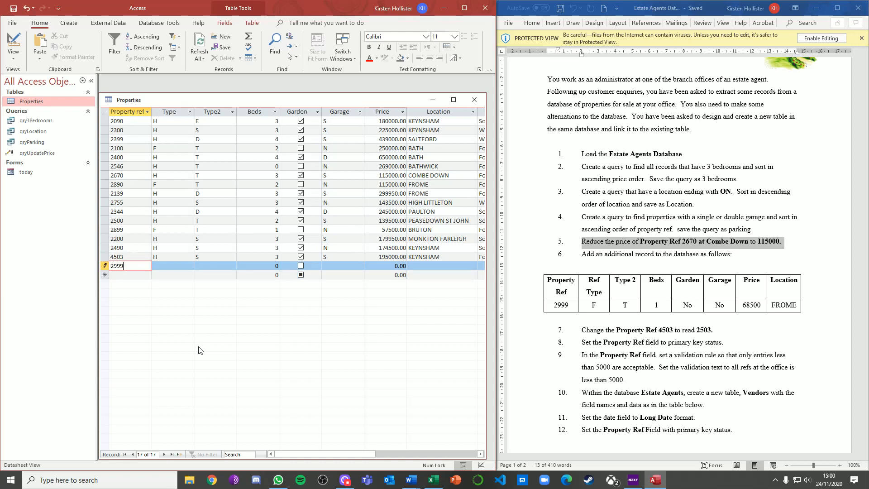
key("Tab")
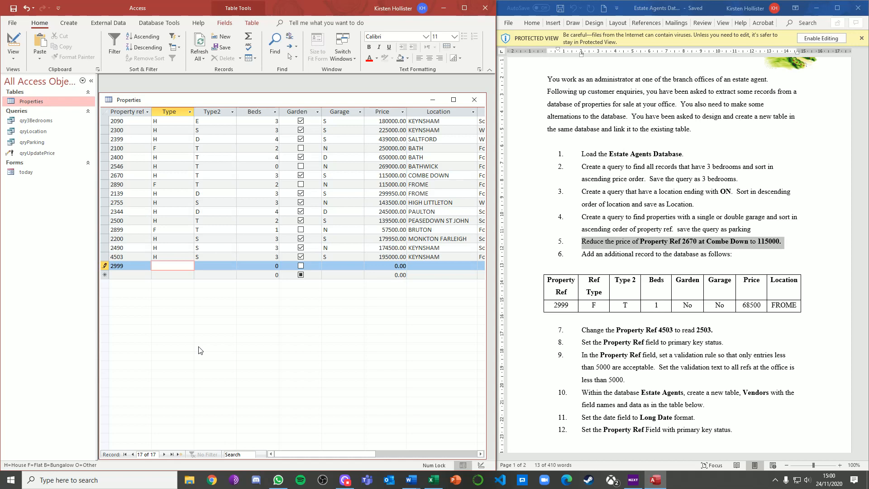
type("F")
key("Tab")
type("T")
key("Tab")
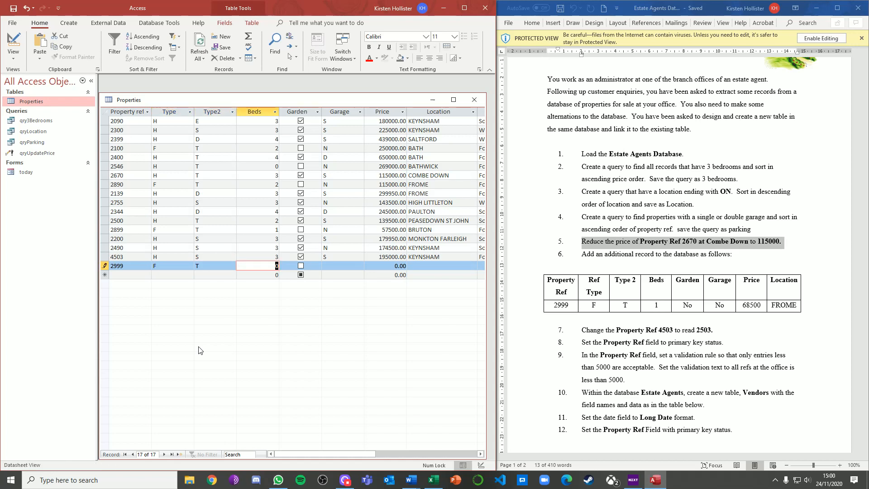
type("1")
key("Tab")
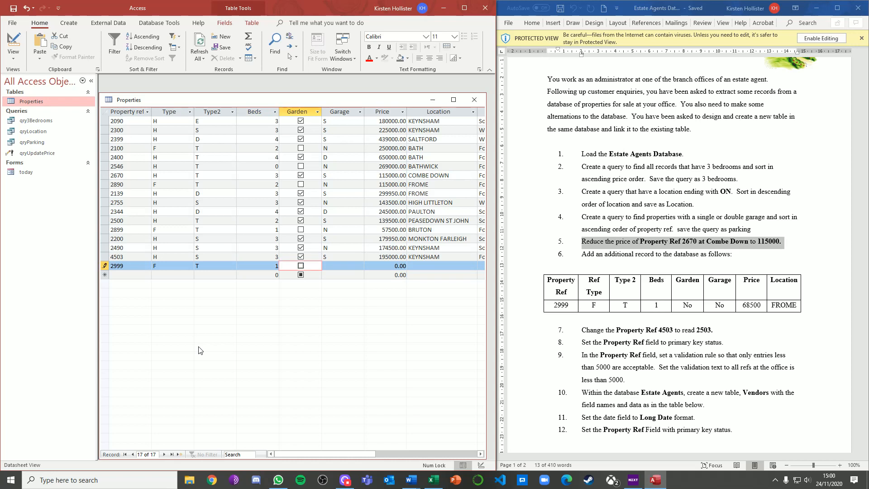
key("Tab")
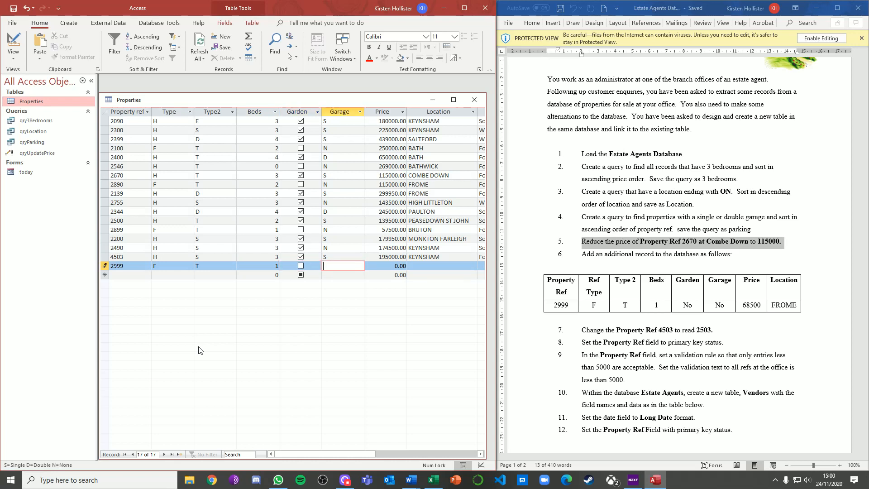
- Complete record 2999 with Garage N, Price 68500 and Location FROME, leaving Status blank, and commit it
type("N")
key("Tab")
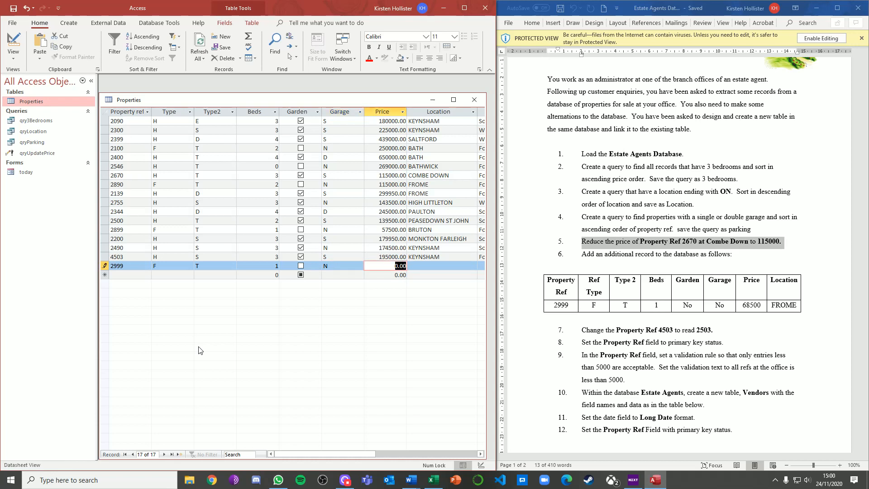
type("68500")
key("Tab")
type("FROME")
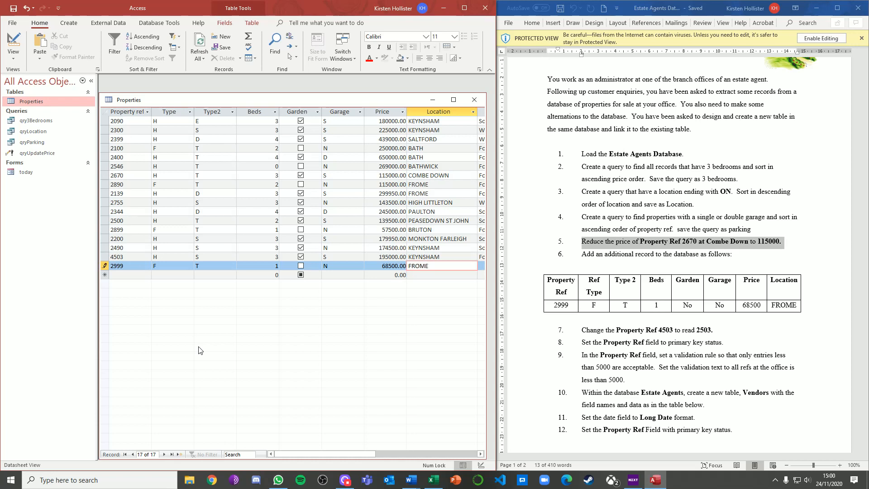
key("Tab")
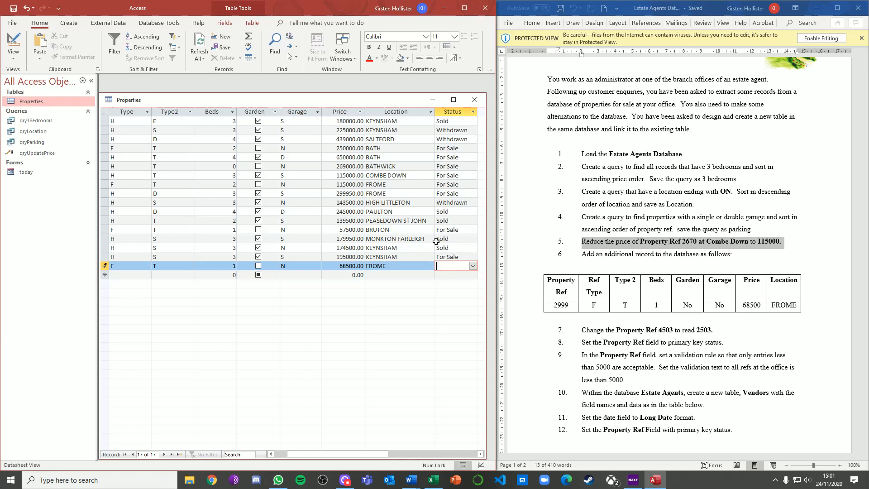
left_click(417, 257)
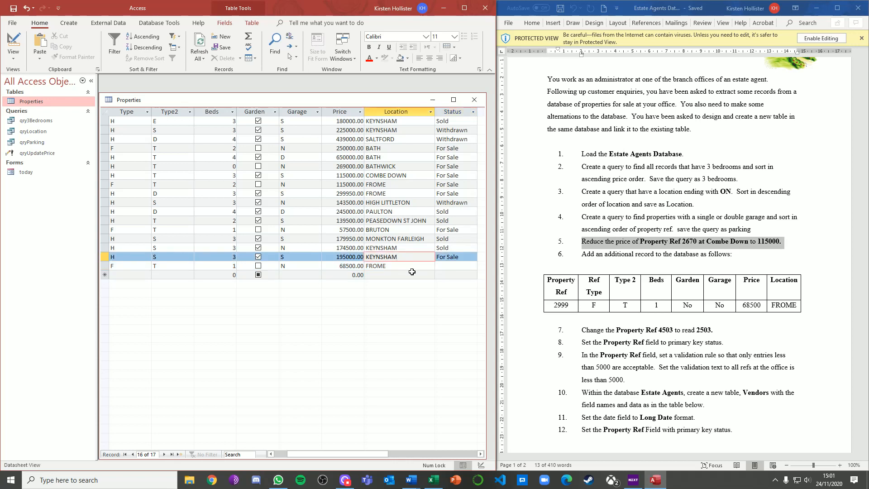
left_click(411, 274)
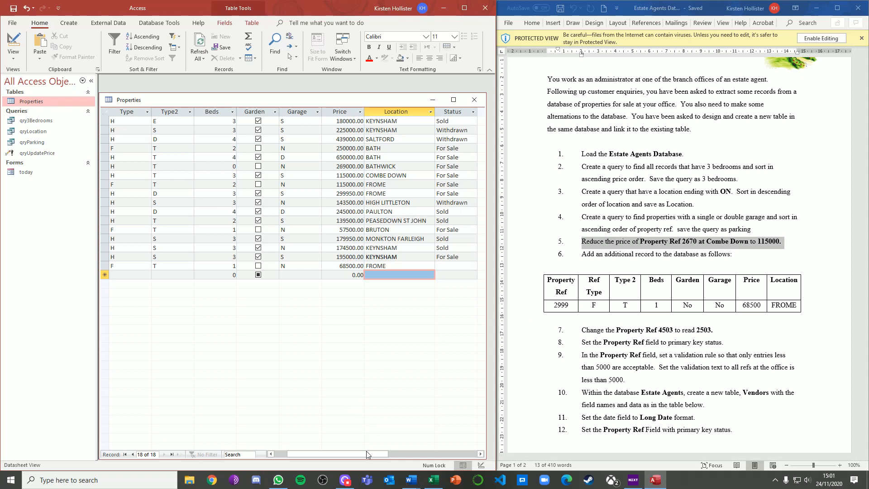
left_click_drag(362, 456, 335, 453)
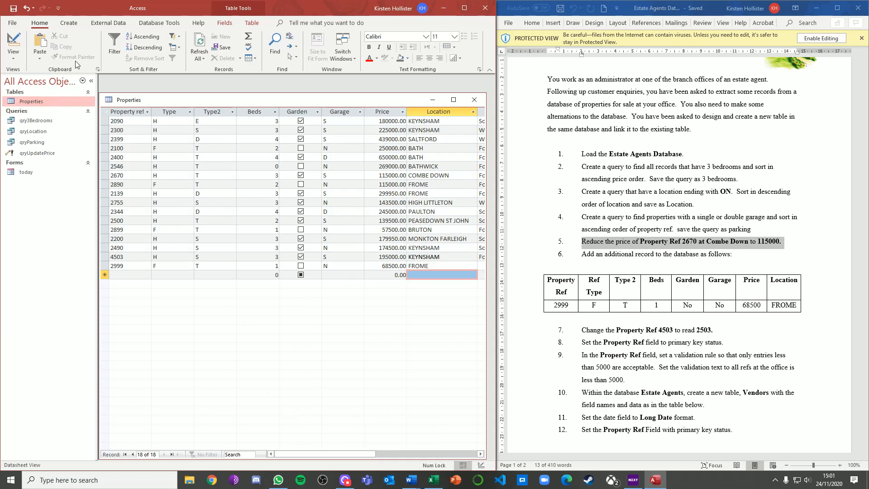
- Start another query design on the Properties table and add the all-fields entry (Properties.*) to the grid
left_click(69, 23)
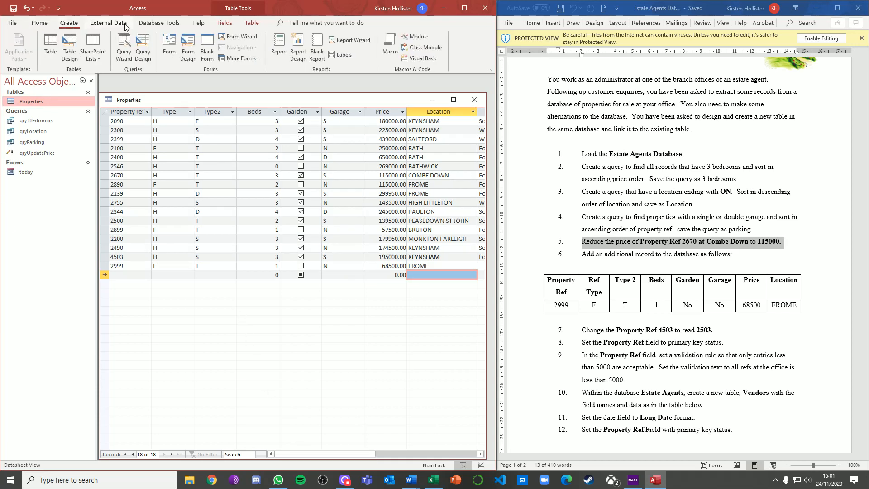
left_click(143, 45)
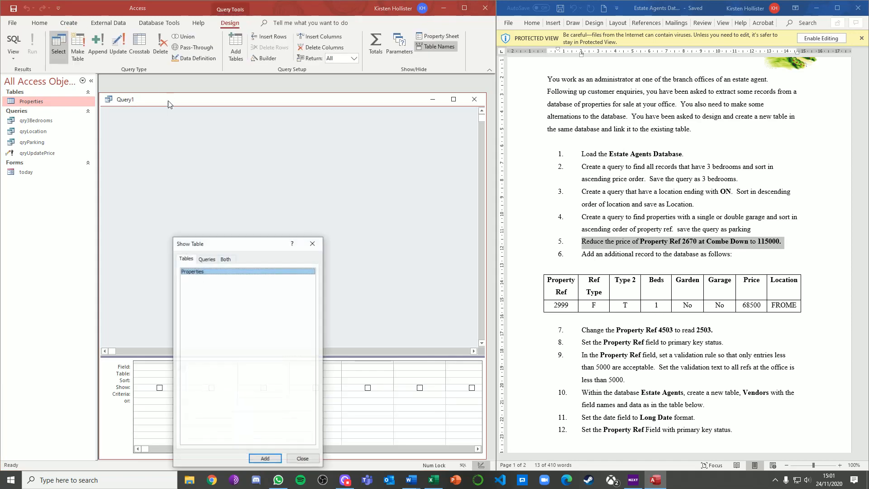
left_click(265, 458)
left_click(312, 243)
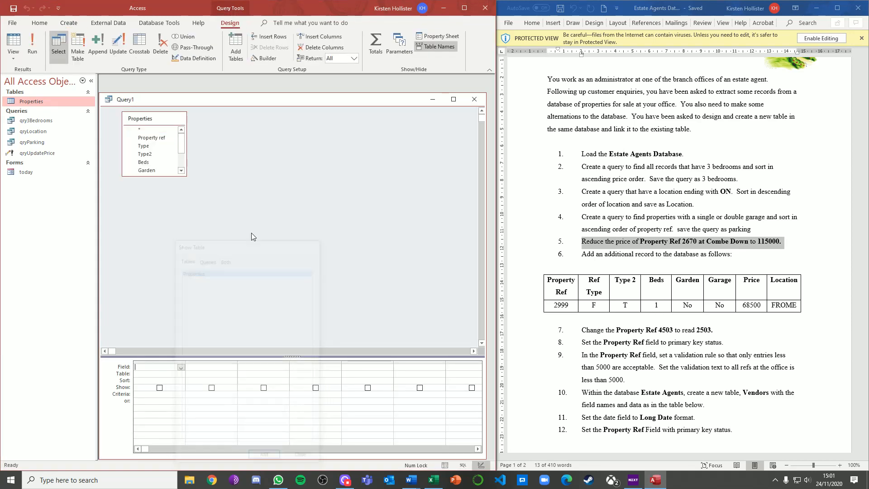
left_click(160, 130)
double_click(160, 130)
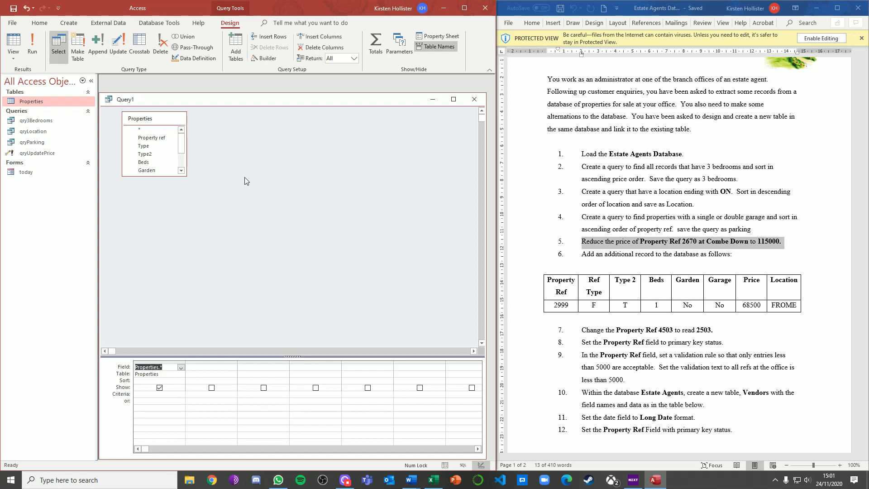
- Add the Property ref field with the criterion 4503, preview the matching record and return to the design
double_click(160, 138)
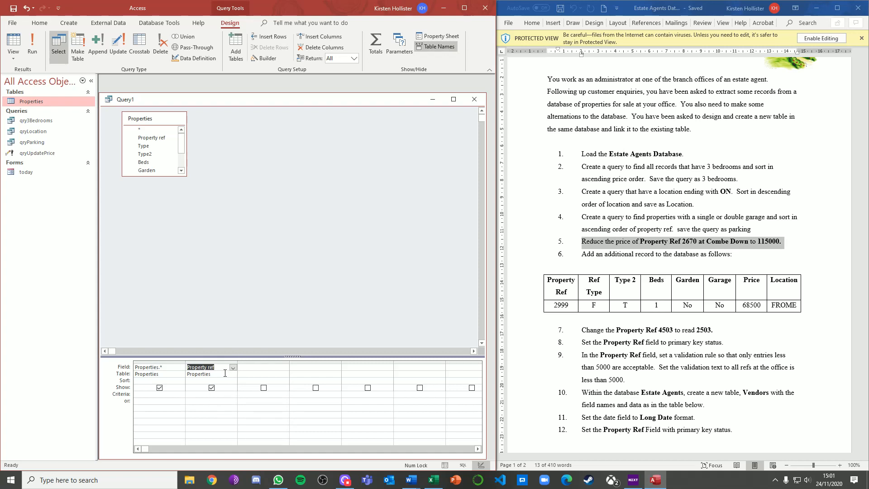
left_click(210, 396)
left_click(189, 415)
left_click(13, 41)
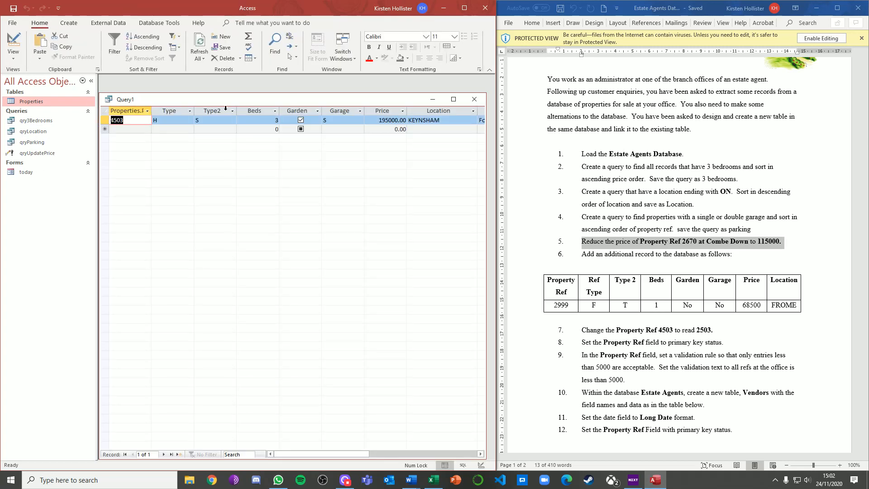
left_click(15, 42)
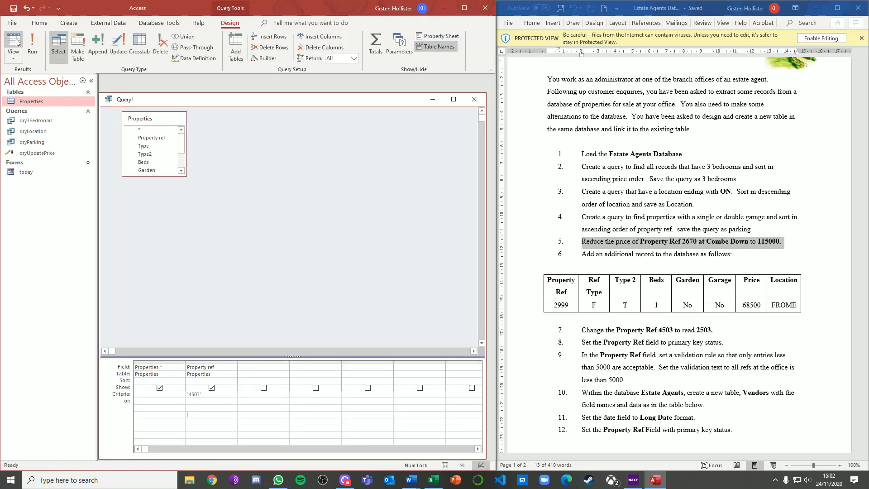
- Remove the all-fields column and convert the query to an update query that sets Property ref 4503 to 2503
left_click(168, 361)
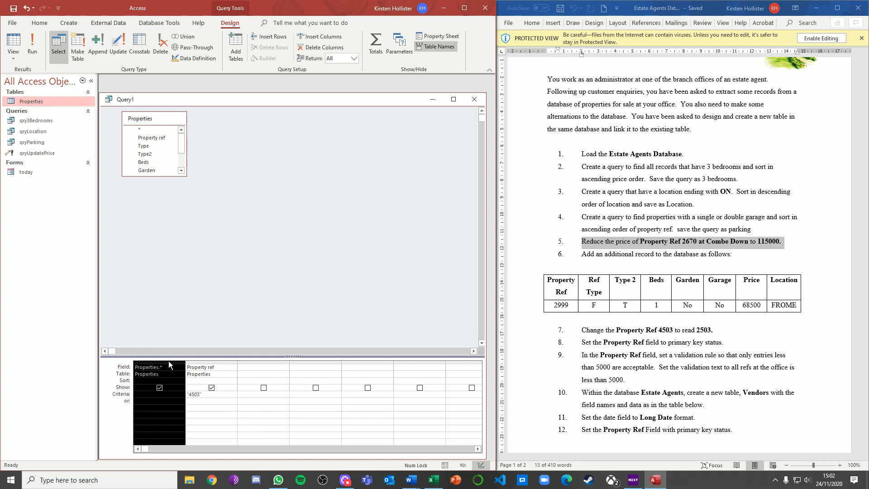
key("Delete")
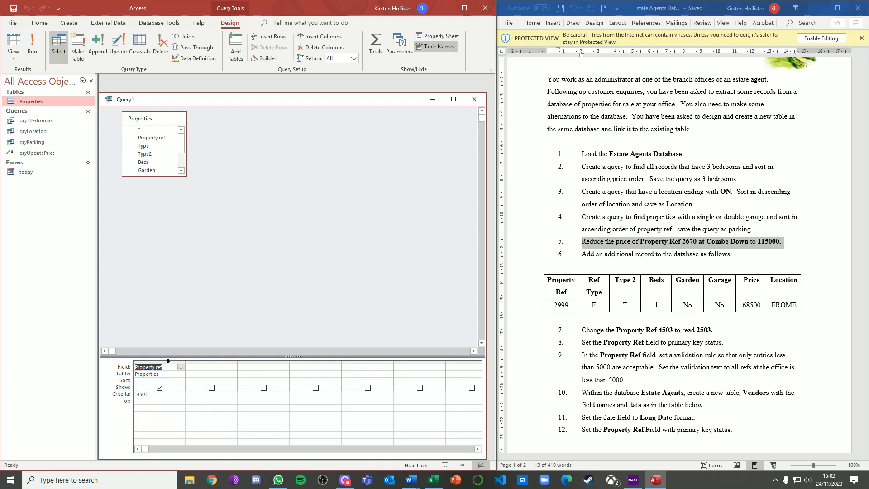
left_click(120, 38)
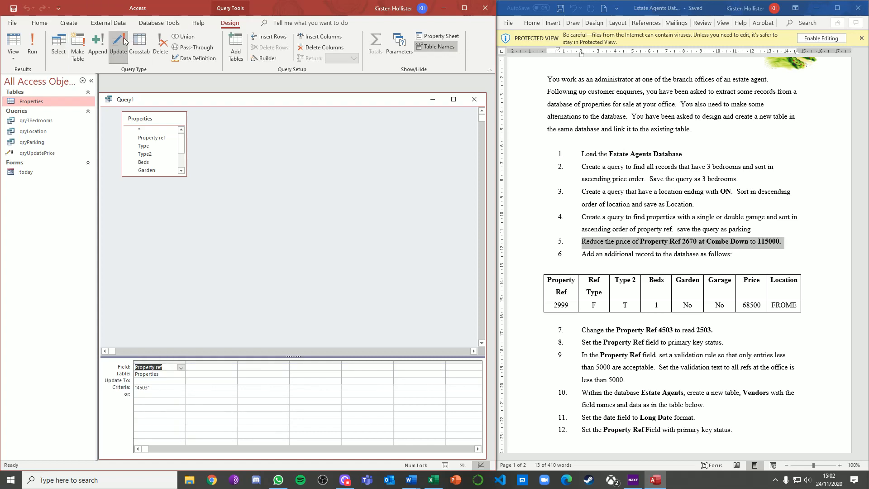
left_click(169, 379)
type("2503")
left_click(221, 428)
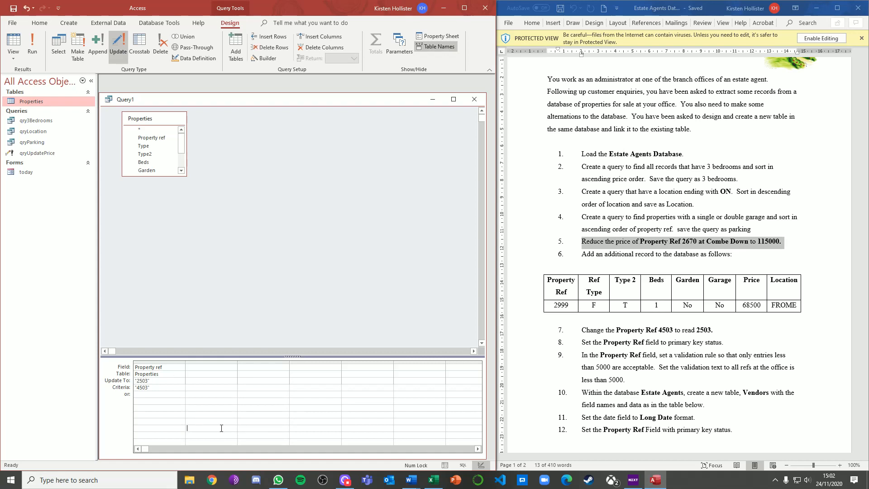
- Preview the record affected, run the update query, then check its datasheet and return to the design
left_click(14, 41)
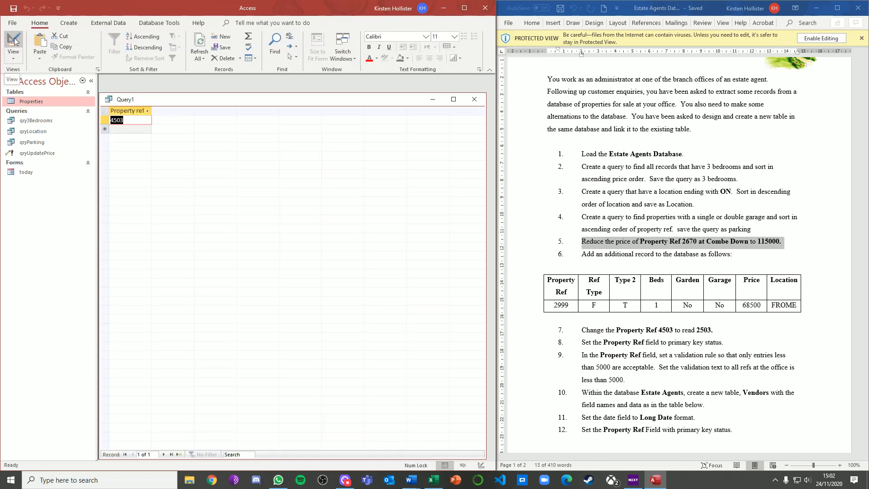
left_click(14, 41)
left_click(33, 46)
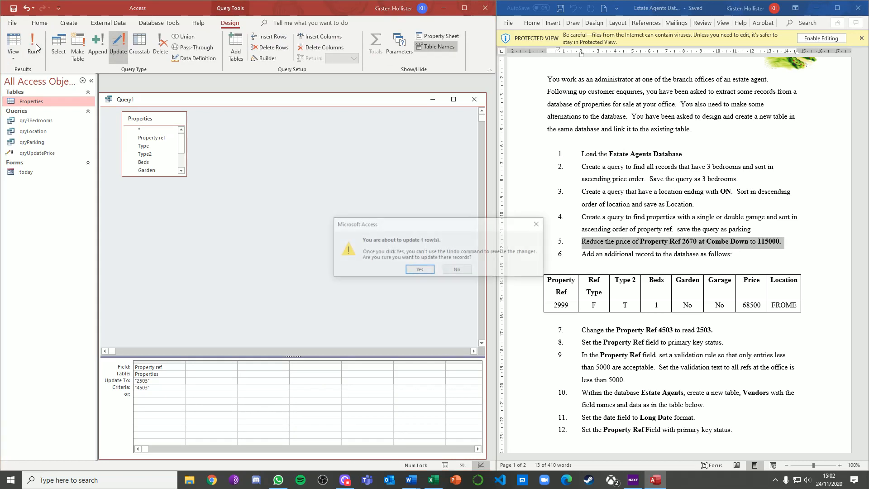
left_click(429, 271)
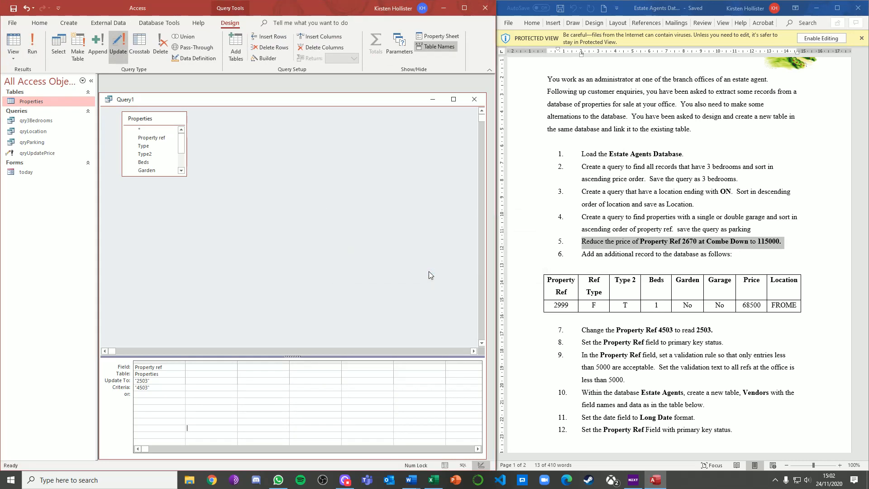
left_click(13, 42)
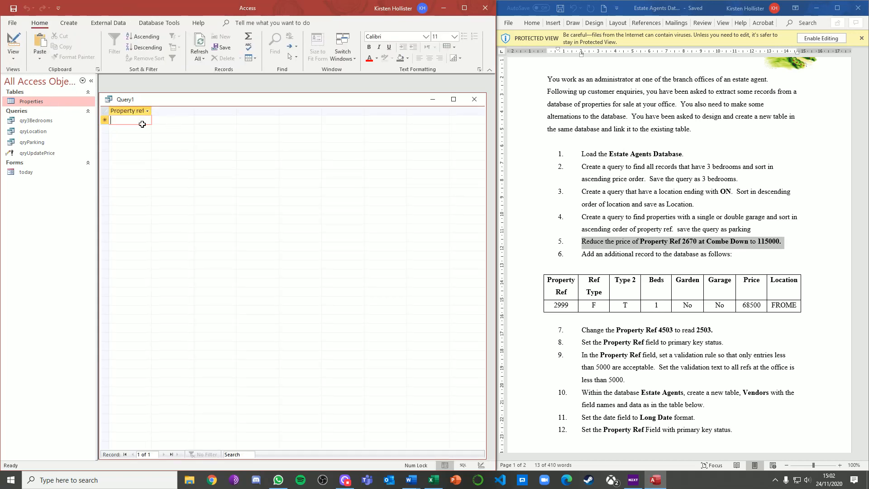
left_click(22, 38)
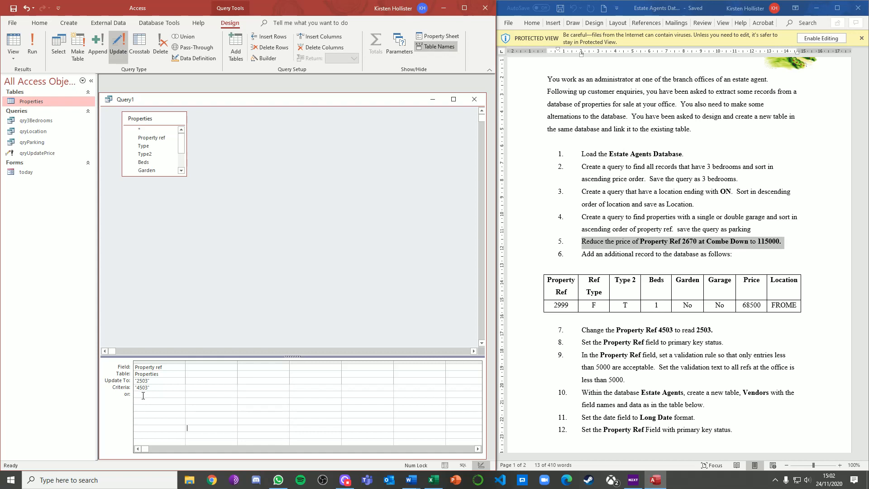
- Save the update query as qryUpdatePropertyRef and close it
key("ctrl+s")
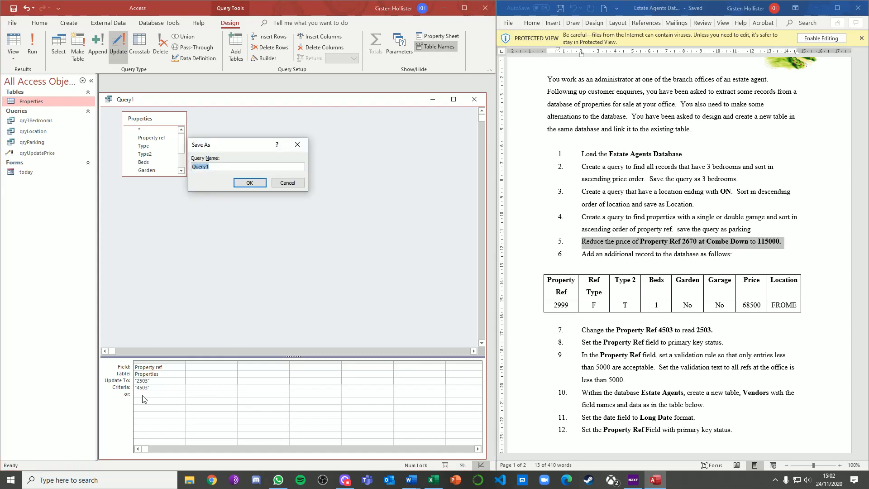
type("qryUpdatePropertyRef")
key("Return")
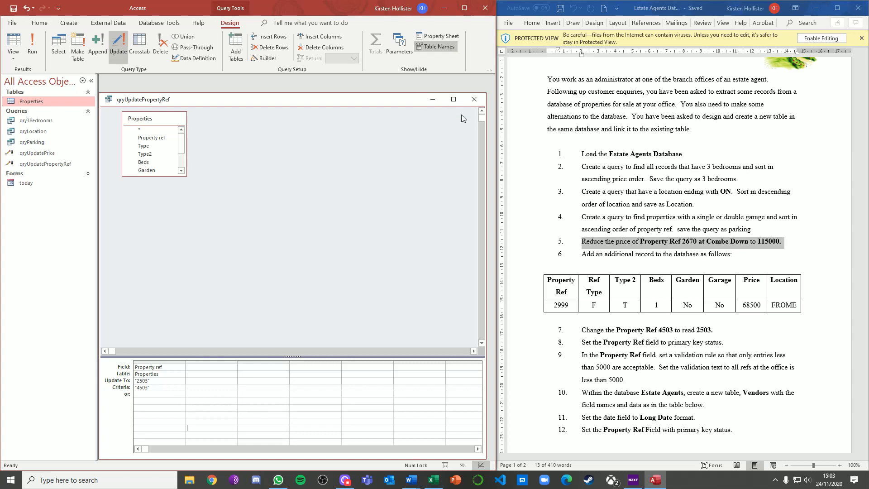
left_click(474, 99)
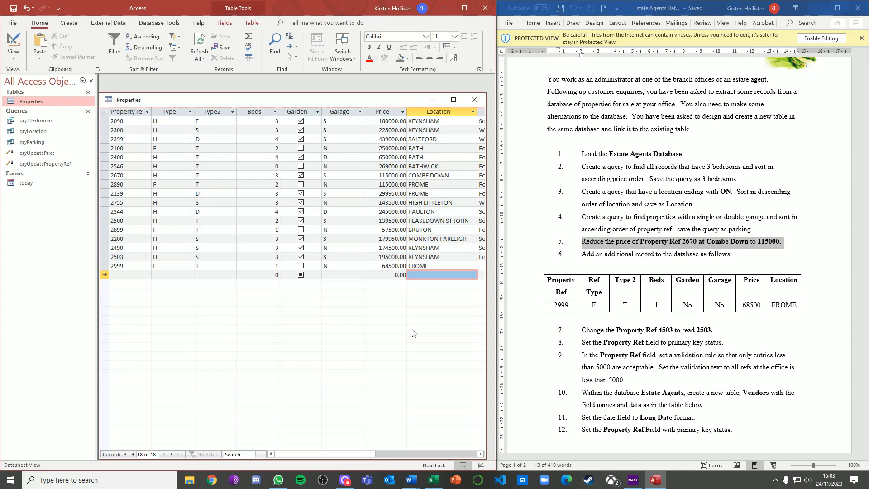
- Reopen the Properties table in its design and set the Property ref field as the primary key
left_click(479, 103)
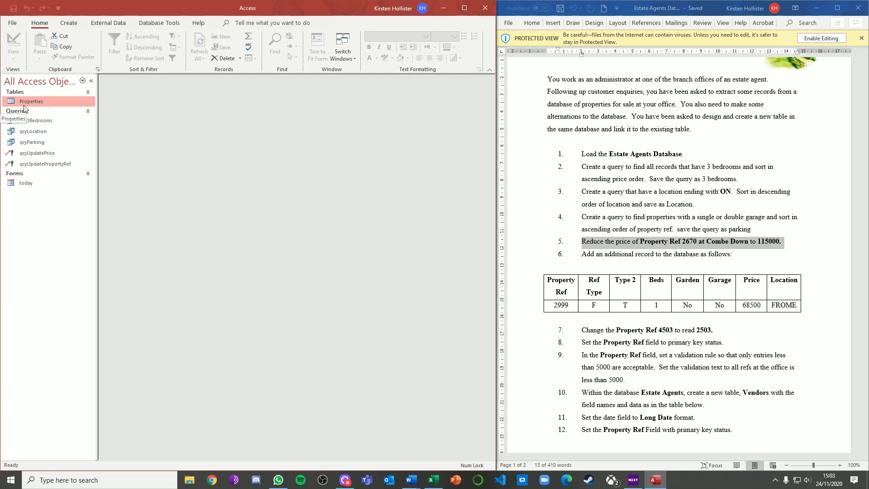
double_click(49, 100)
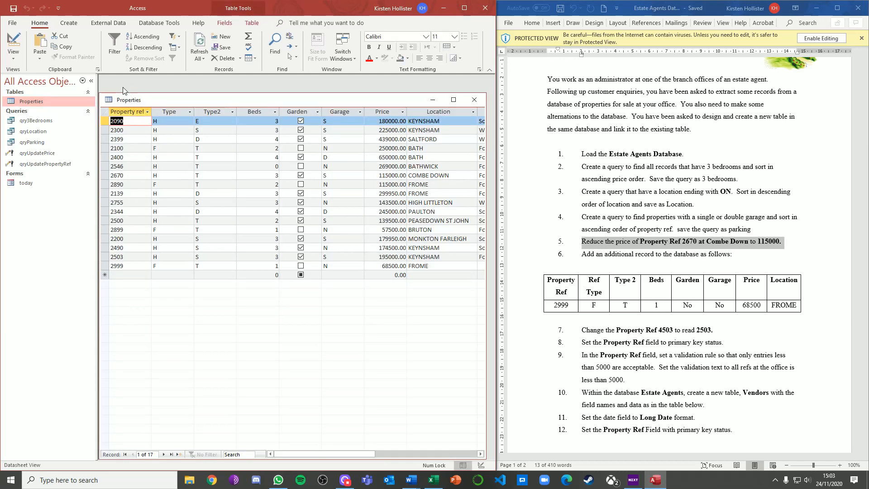
left_click(14, 42)
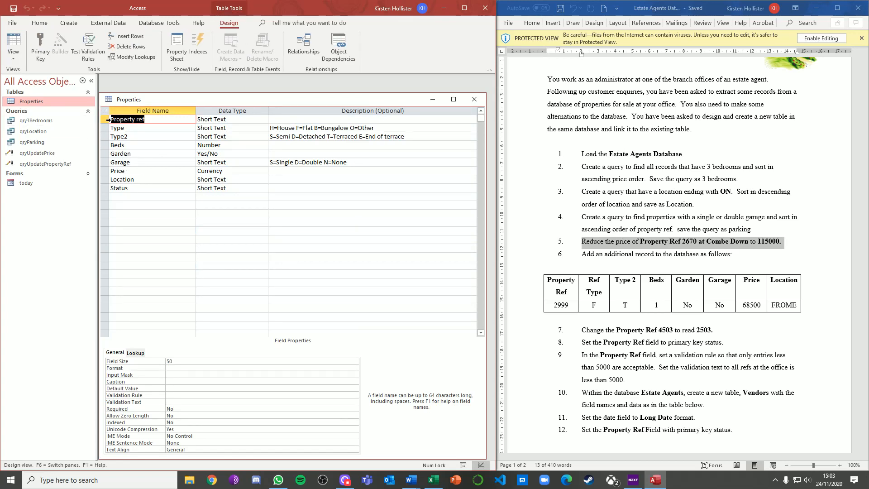
left_click(105, 120)
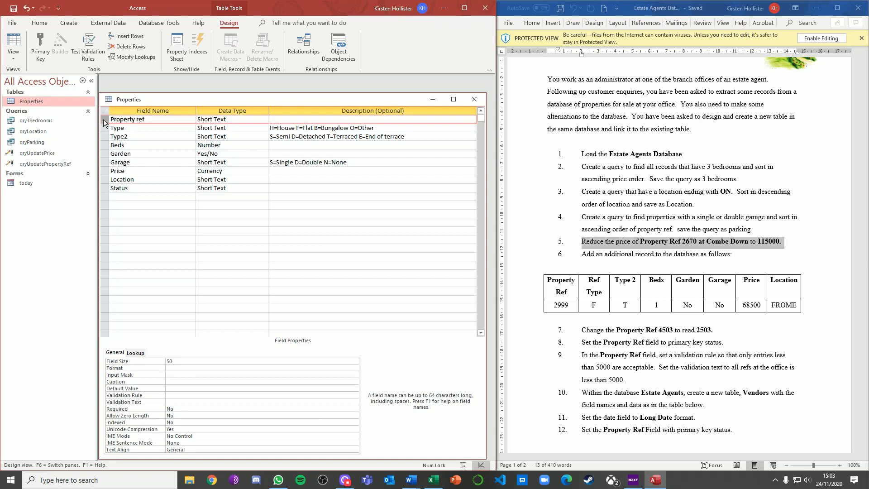
left_click(39, 51)
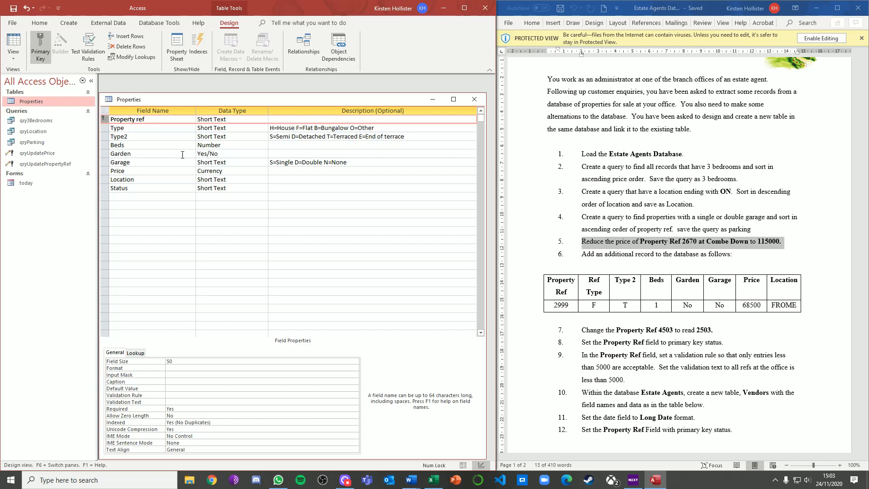
- Give Property ref the validation rule <5000 and the validation text "All refs at the office are less than 5000"
left_click(171, 395)
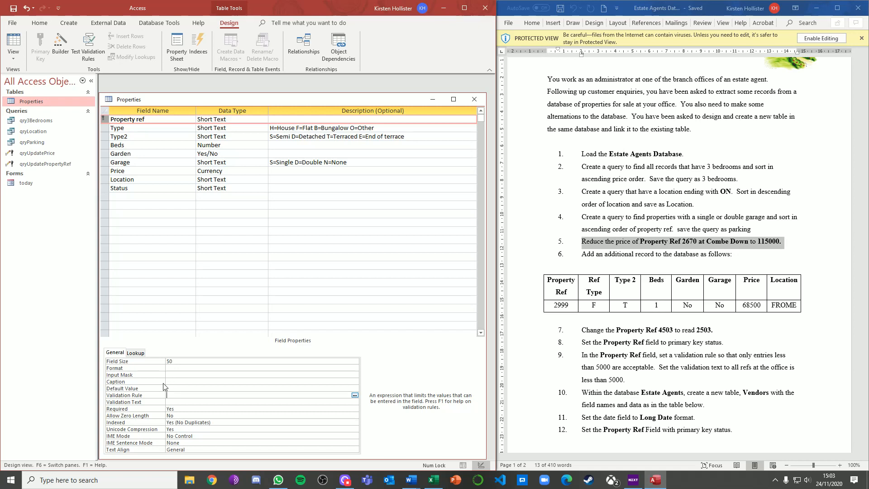
type("<5000")
left_click(204, 402)
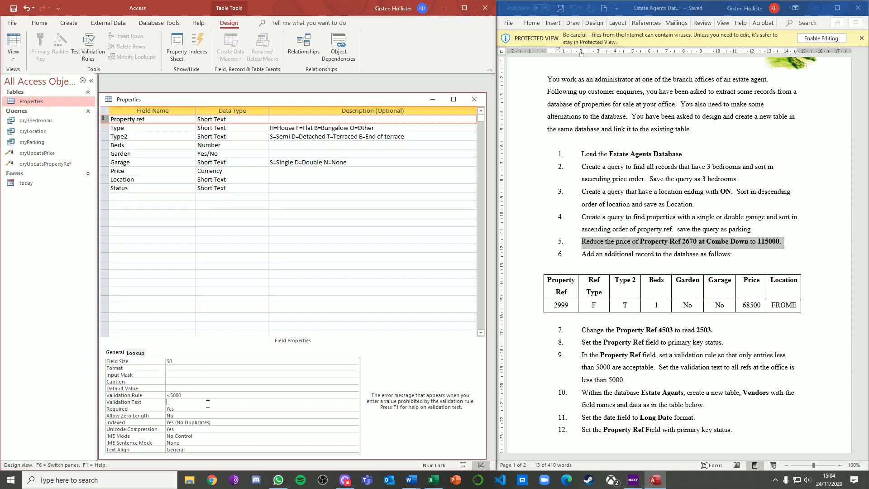
type("All refs at the office are less than 5000")
left_click(256, 426)
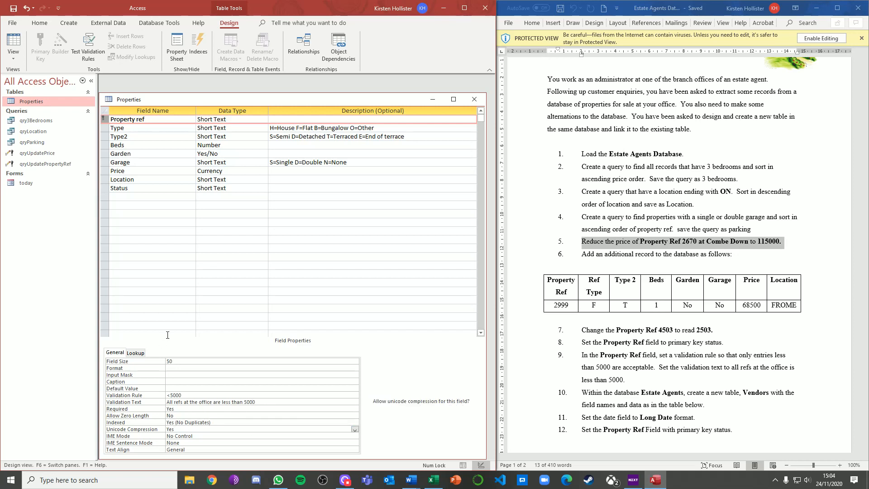
- Save the Properties table design without testing the existing data against the new rules
key("ctrl+s")
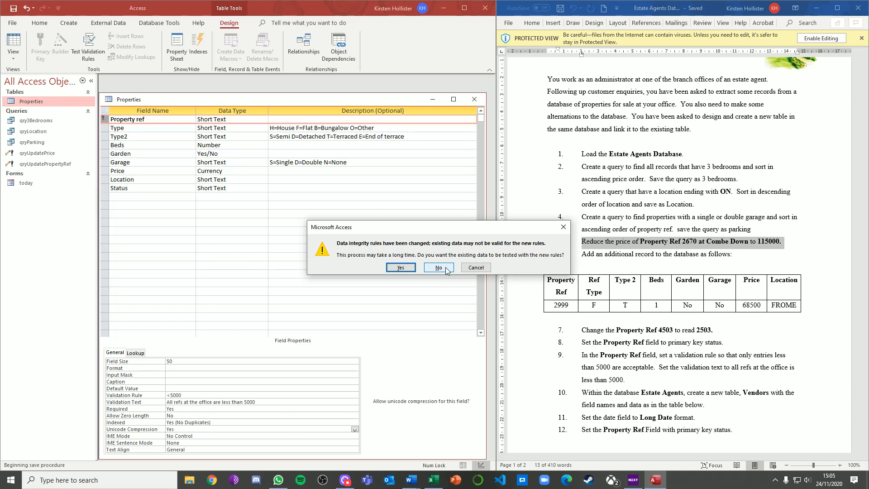
left_click(446, 268)
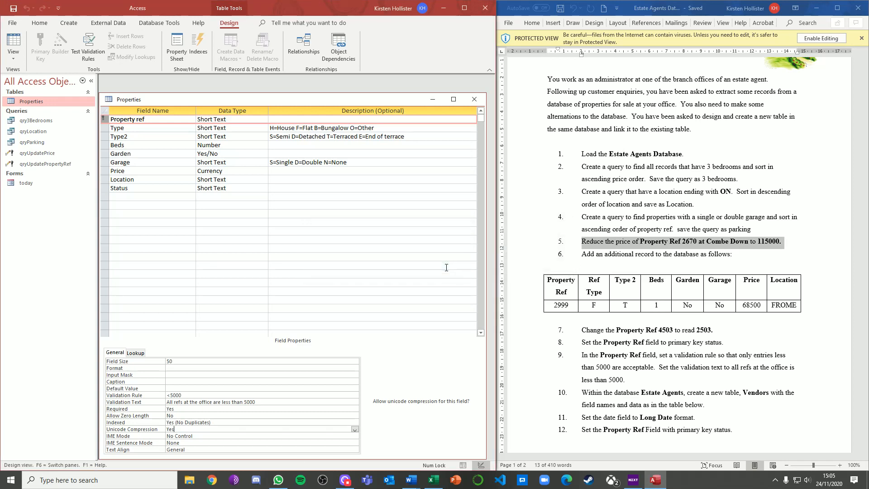
left_click(366, 269)
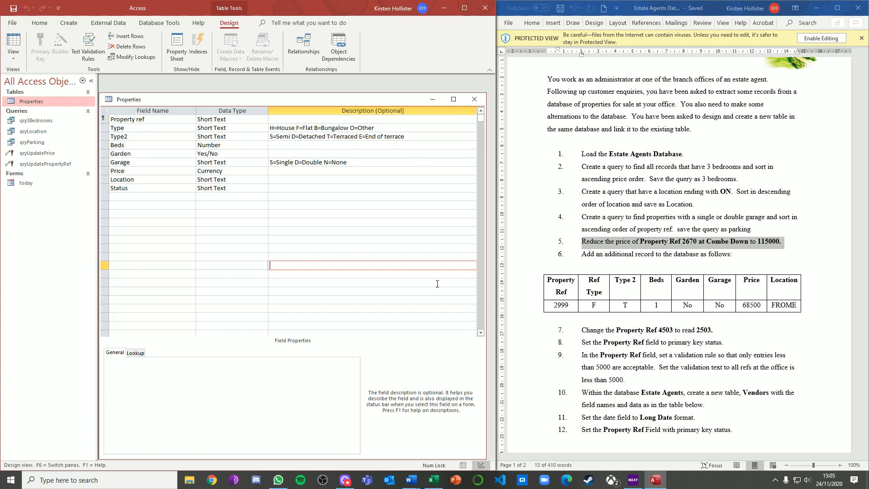
- Create a new table, switch it to its design and save it as Vendors
left_click(69, 25)
left_click(50, 45)
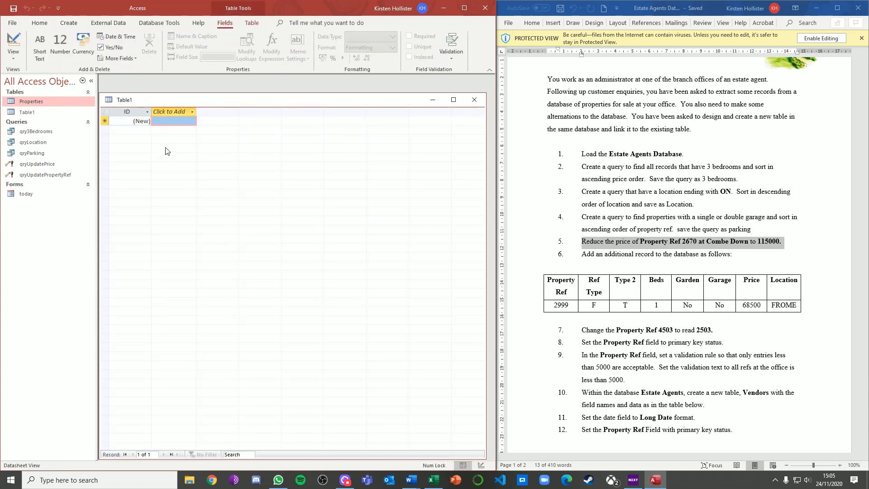
left_click(14, 46)
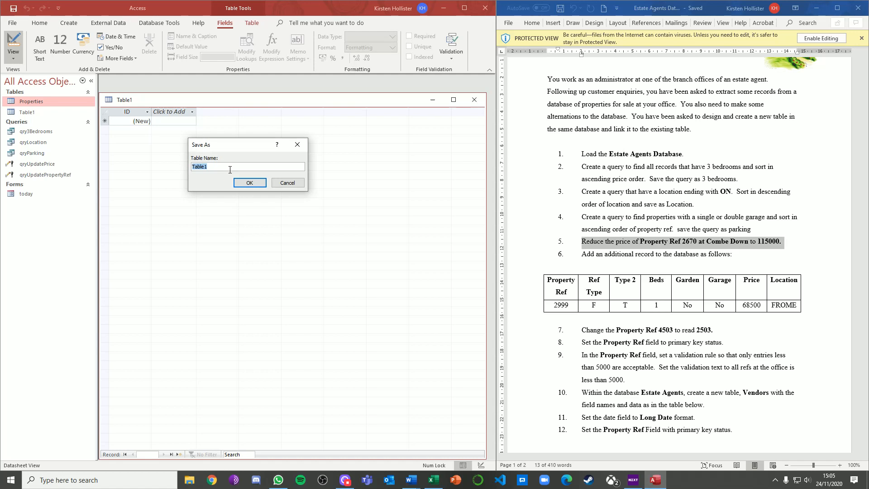
type("Vendors")
key("Return")
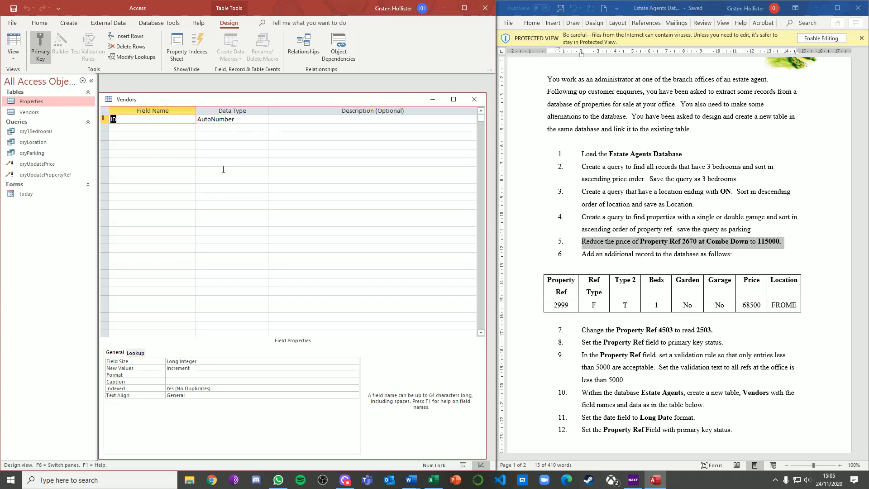
- Consult the vendor data table in the Word instructions, then rename the Vendors ID field Property Ref with data type Number
scroll(669, 330, "down", 5)
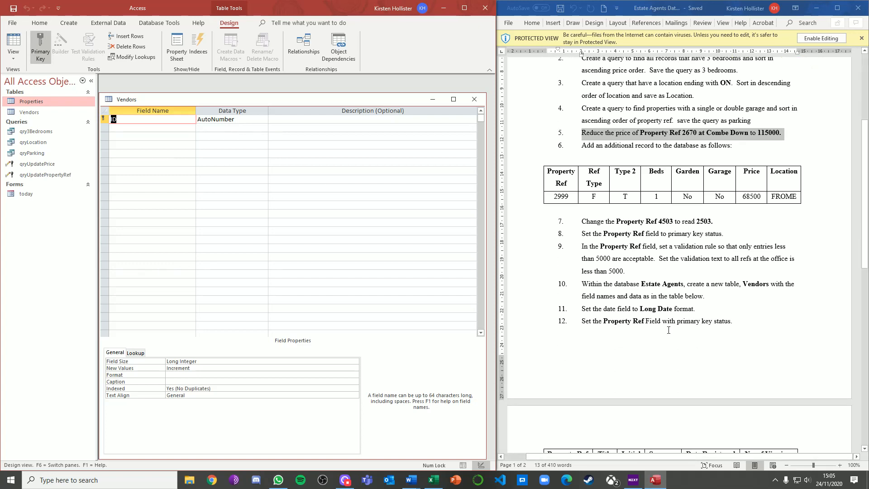
scroll(668, 331, "down", 1)
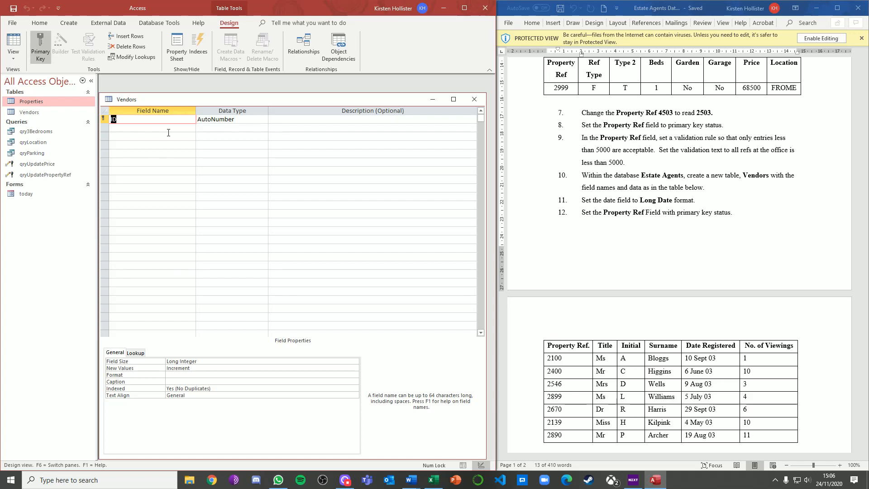
type("Property Ref")
key("Tab")
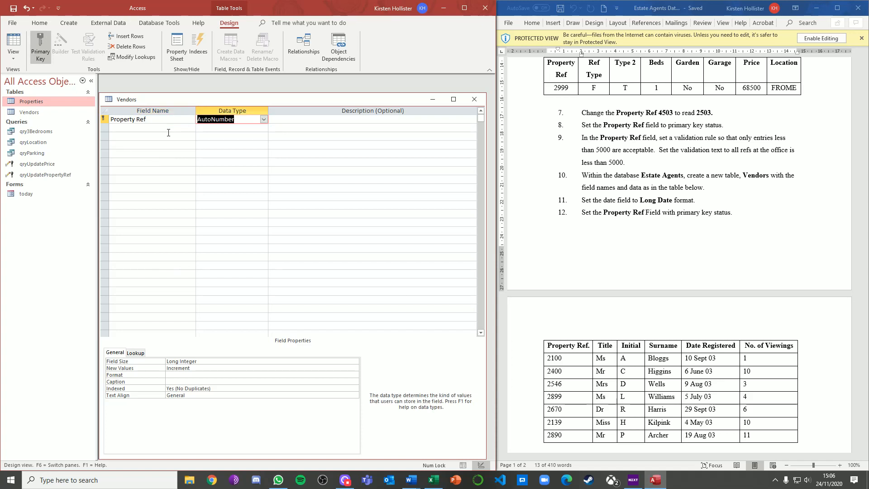
type("n")
key("Tab")
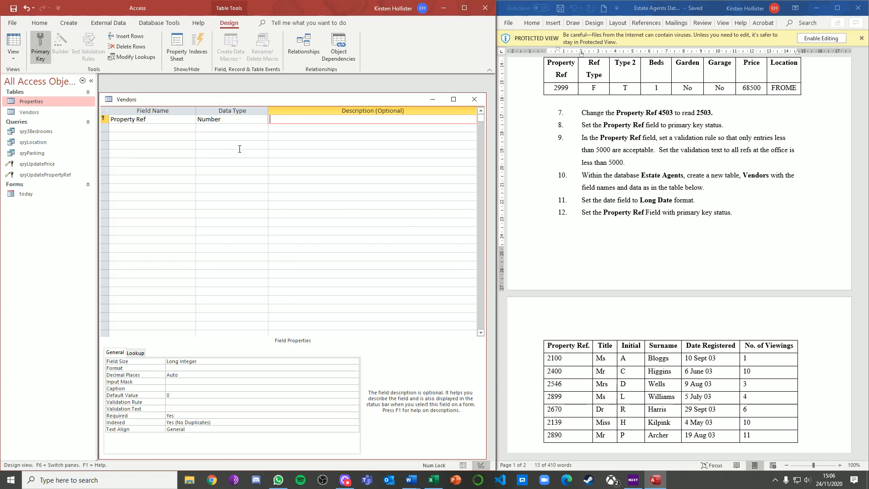
- Add a Short Text field named Title to Vendors with a field size of 5
left_click(153, 128)
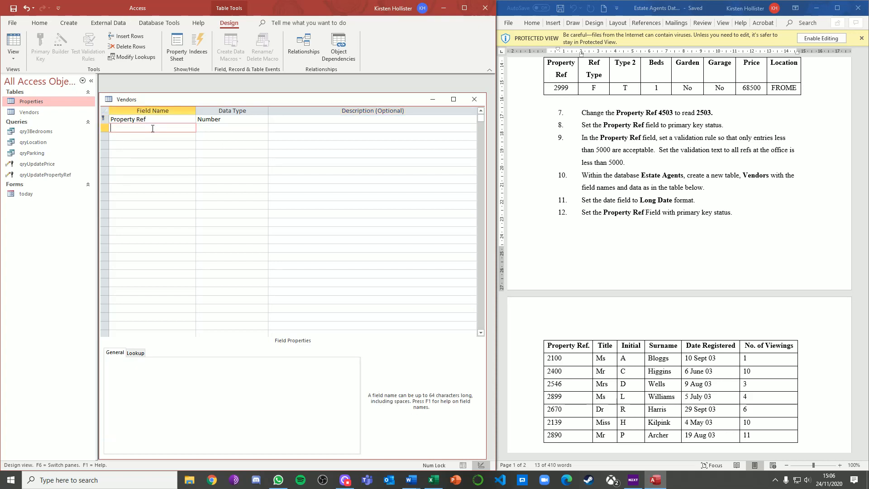
type("Title")
key("Tab")
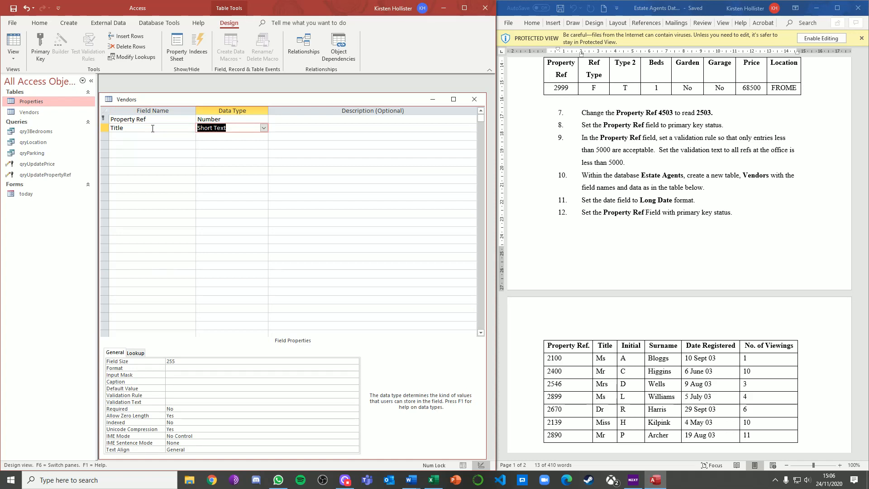
double_click(195, 360)
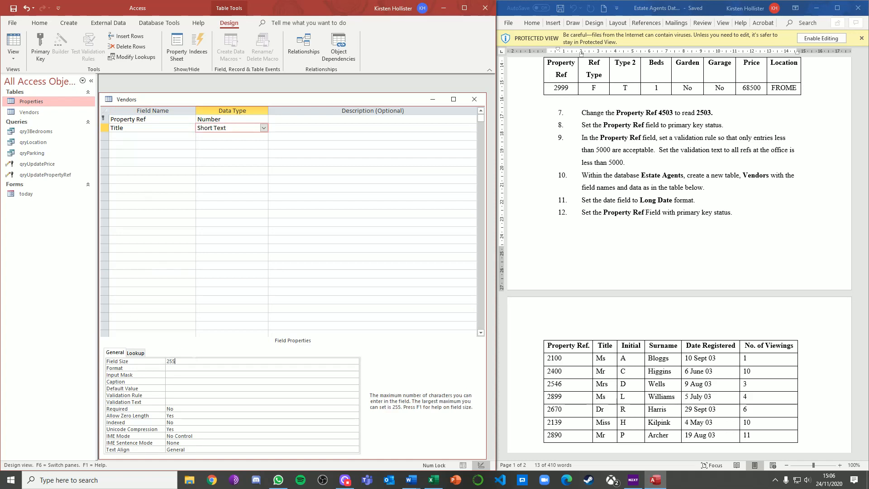
type("5")
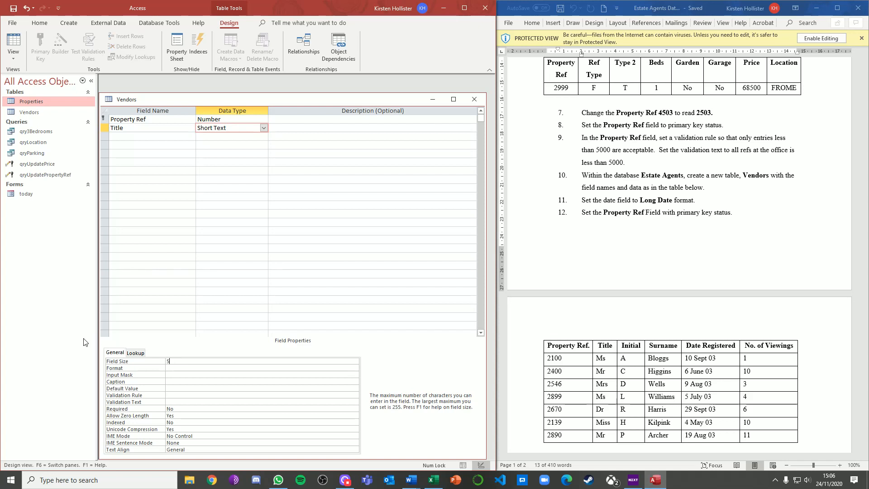
left_click(175, 144)
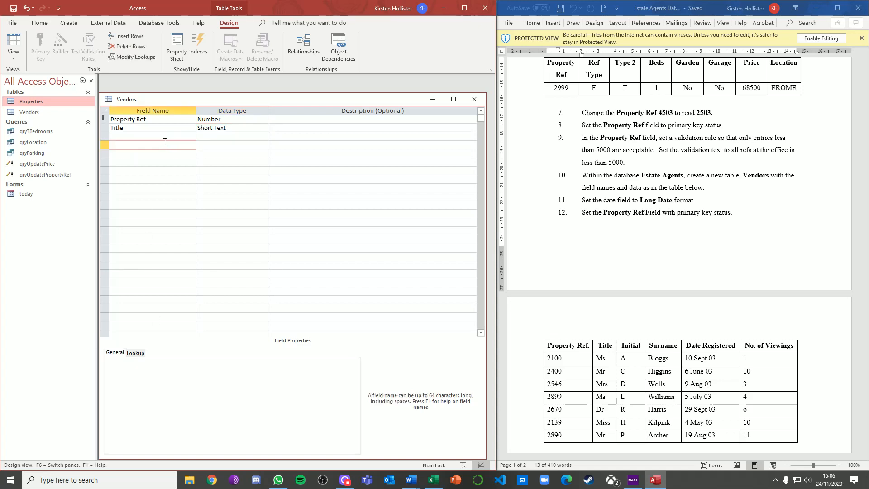
- Add a Short Text field named Initial to Vendors with a field size of 1
left_click(158, 135)
type("Initial")
key("Tab")
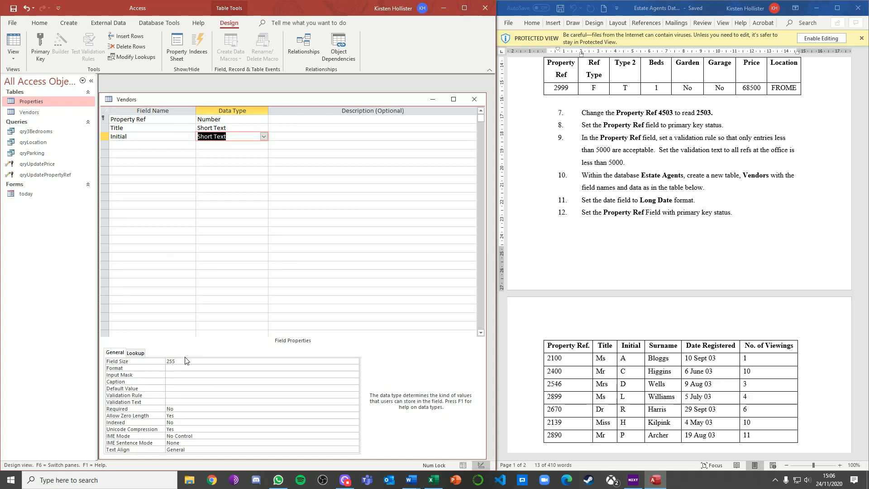
left_click(157, 360)
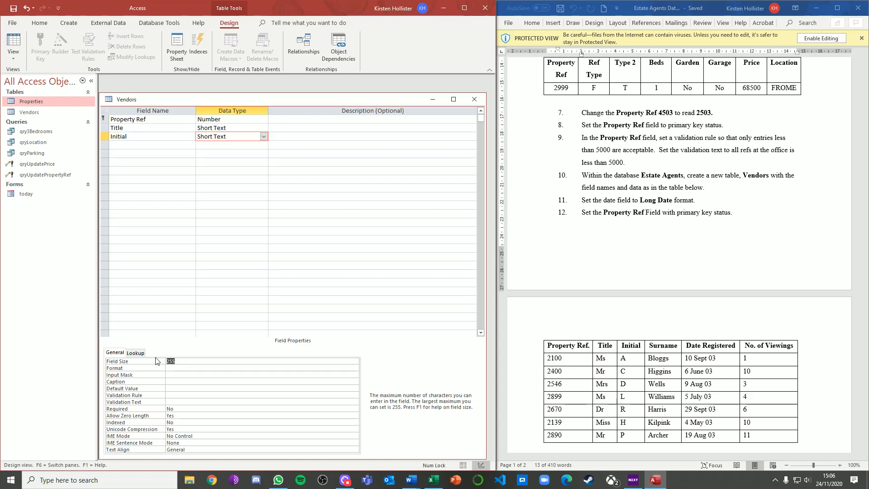
type("1")
- Add a Short Text field named Surname to Vendors with a field size of 50
left_click(141, 146)
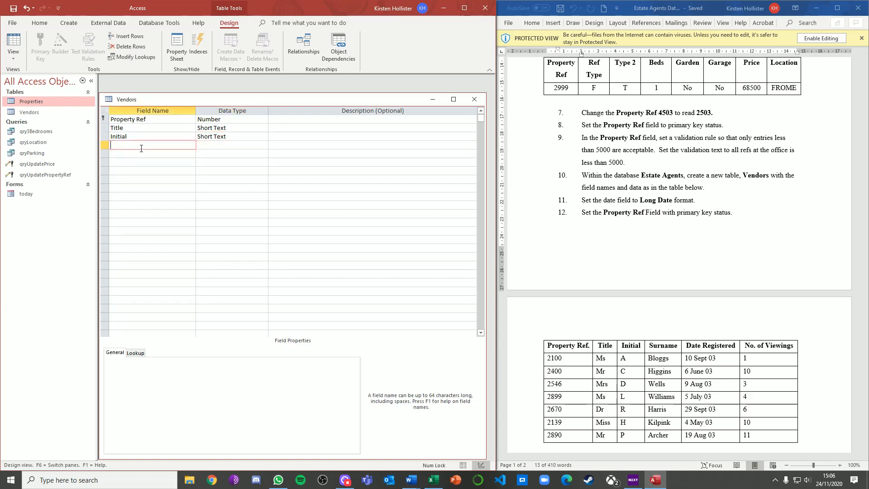
type("Surname")
key("Tab")
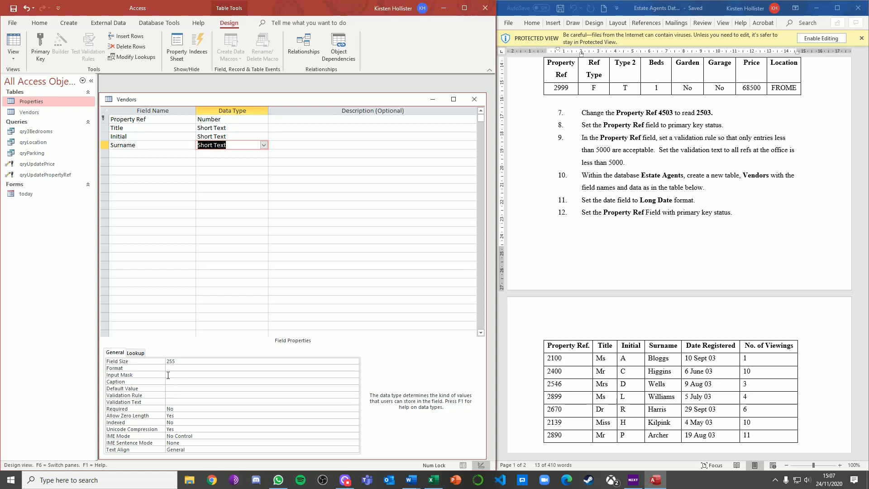
left_click(153, 361)
type("50")
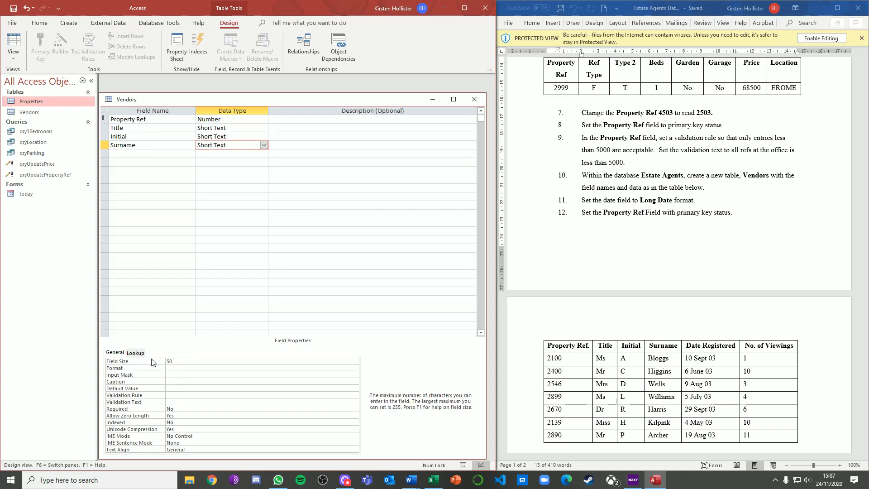
key("Return")
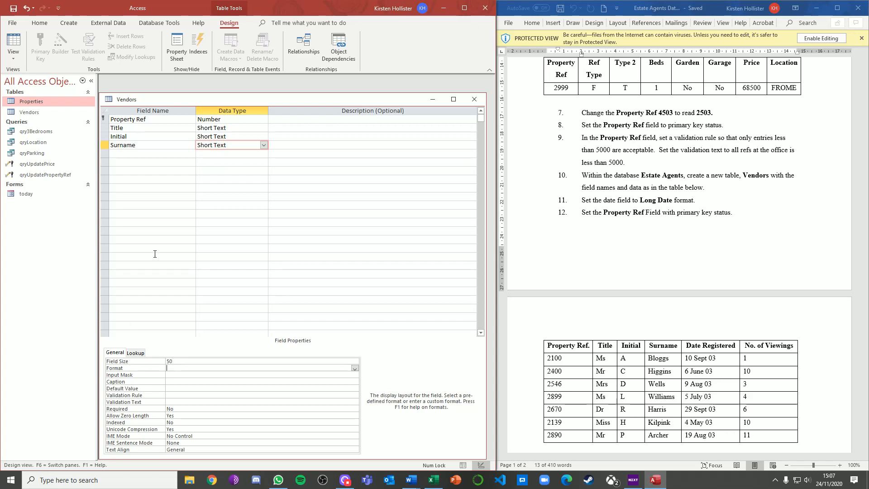
- Add a field named Date Registered to Vendors with the Date/Time data type
left_click(132, 162)
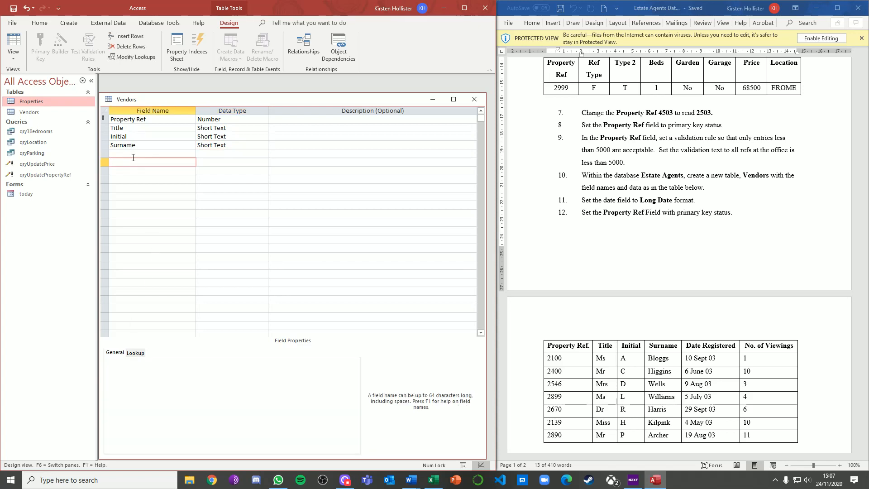
left_click(134, 154)
type("Date ")
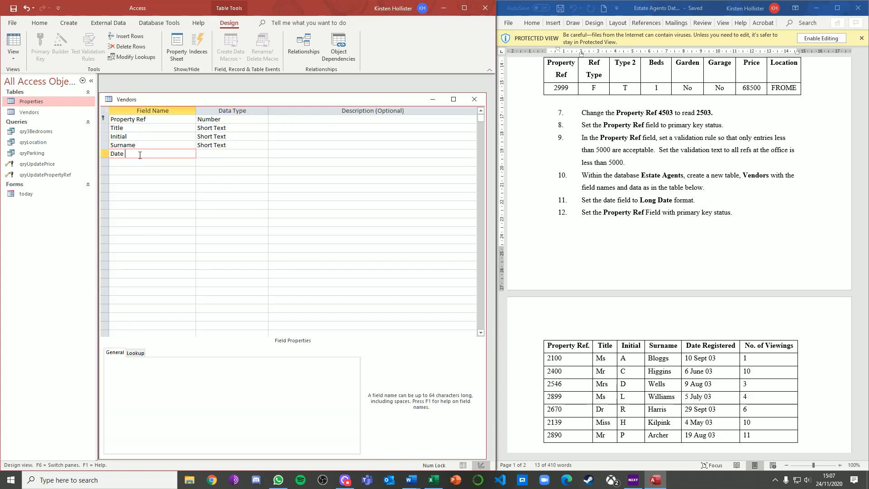
type("Registered")
key("BackSpace")
type("ed")
key("Tab")
type("d")
key("Tab")
key("Tab")
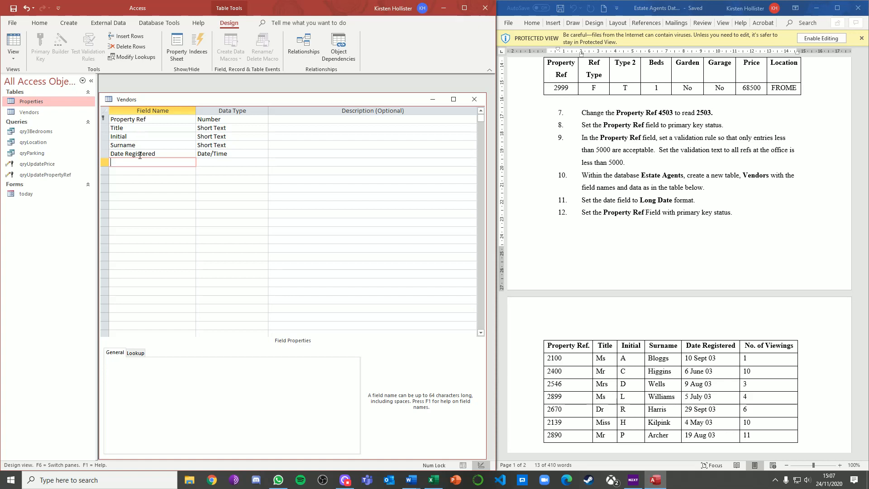
- Add a Short Text field named No of Viewings below Date Registered in the Vendors design
type("Number ")
type("of")
type(" viewings")
left_click(146, 163)
key("BackSpace")
type("V")
left_click(135, 161)
key("BackSpace")
key("BackSpace")
key("BackSpace")
key("BackSpace")
key("BackSpace")
type("o.")
left_click(155, 119)
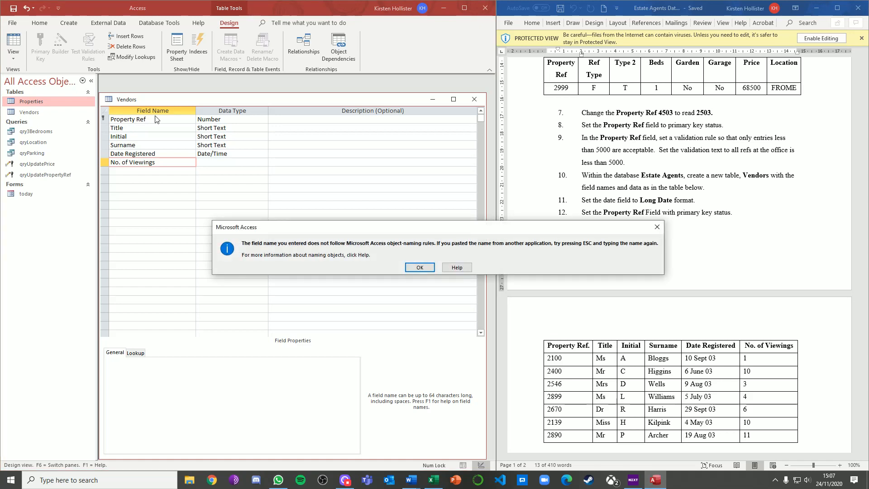
left_click(420, 267)
key("BackSpace")
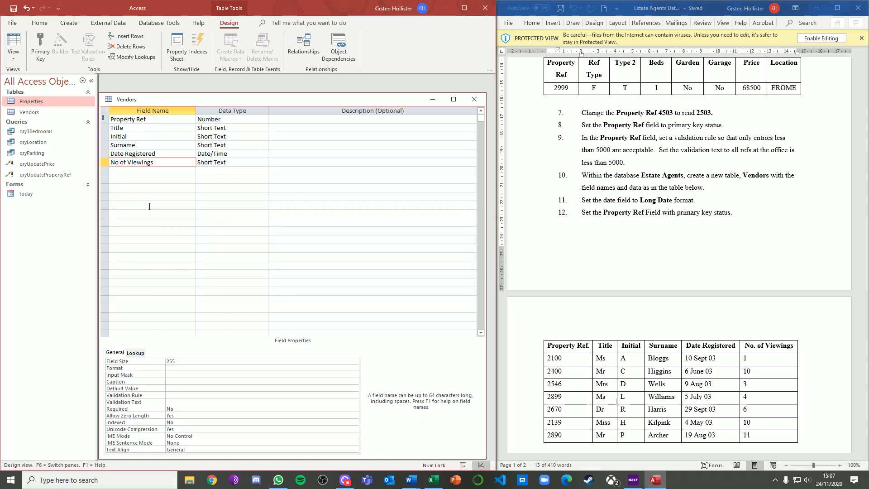
left_click(257, 162)
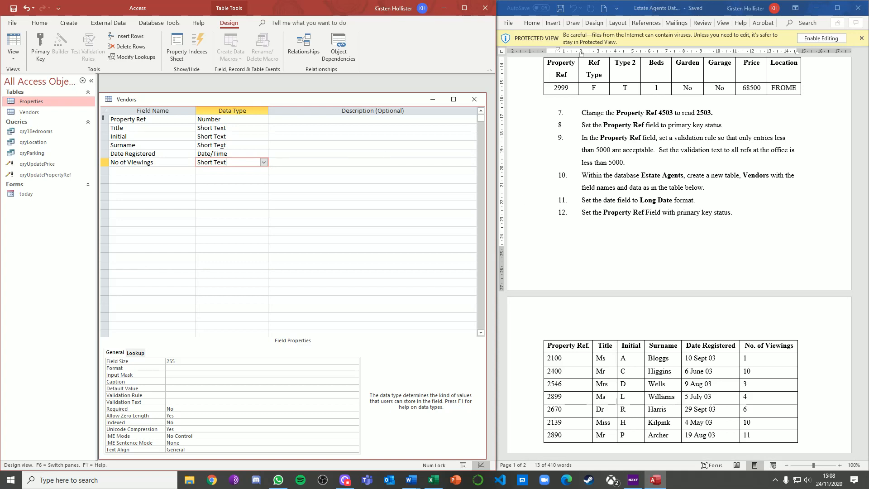
- Set the format of the Date Registered field to Long Date
left_click(239, 154)
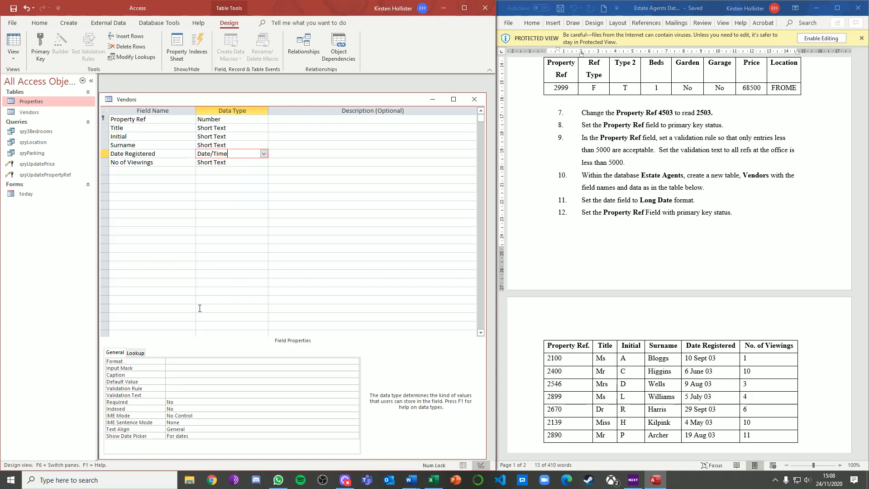
left_click(187, 361)
type("long Date")
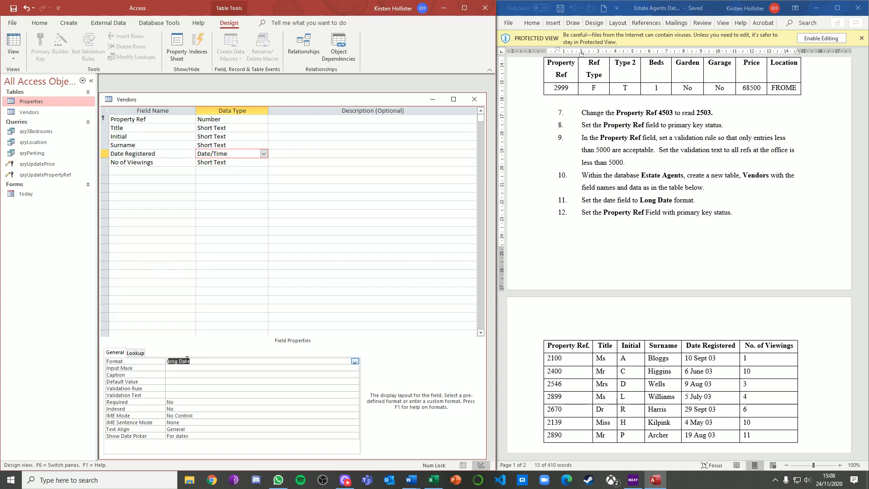
key("Return")
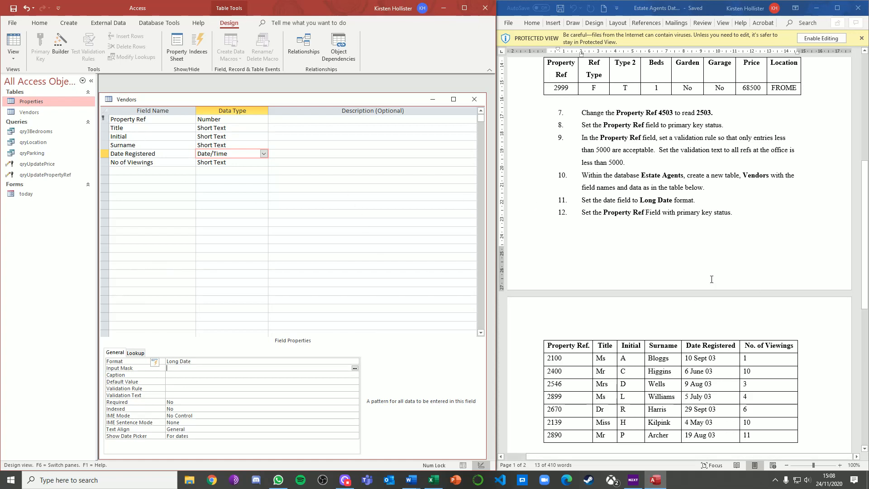
- Bring the remaining activity instructions into view and close the Vendors and Properties table designs
scroll(712, 279, "down", 5)
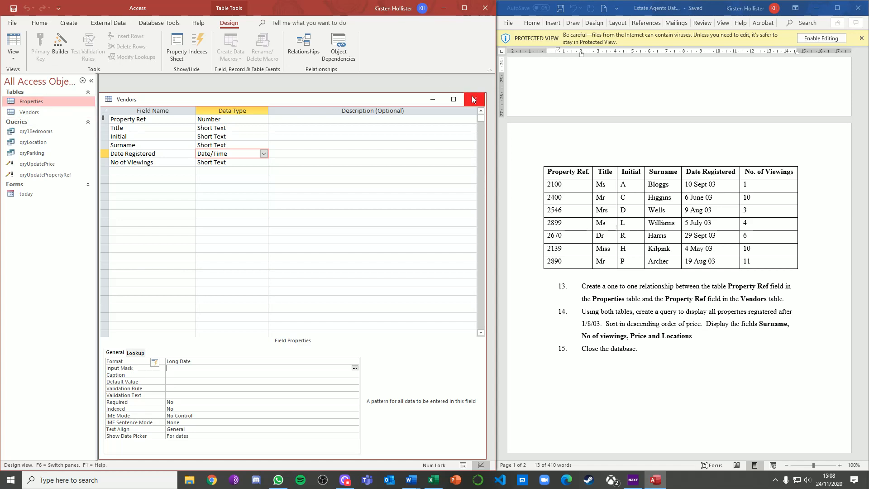
left_click(475, 100)
left_click(475, 101)
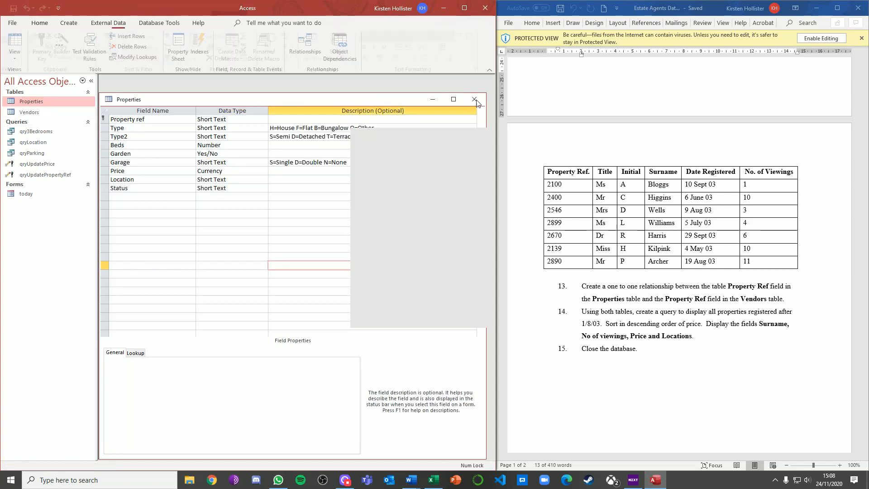
- Open the database relationships and add the Properties and Vendors tables to the layout
left_click(175, 23)
left_click(113, 45)
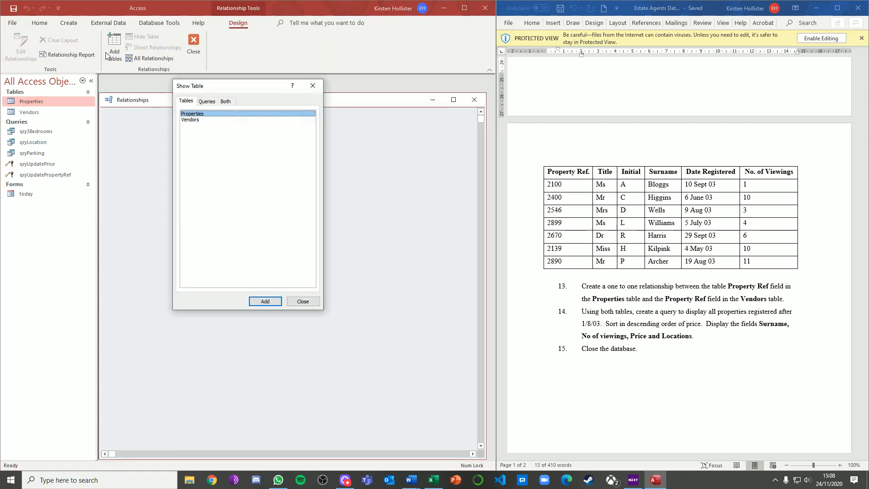
left_click(191, 120, "shift")
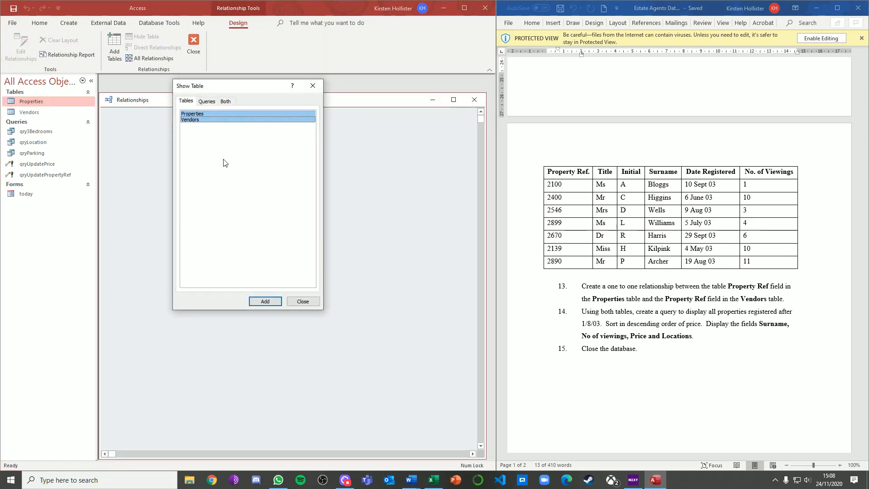
left_click(271, 300)
left_click(312, 85)
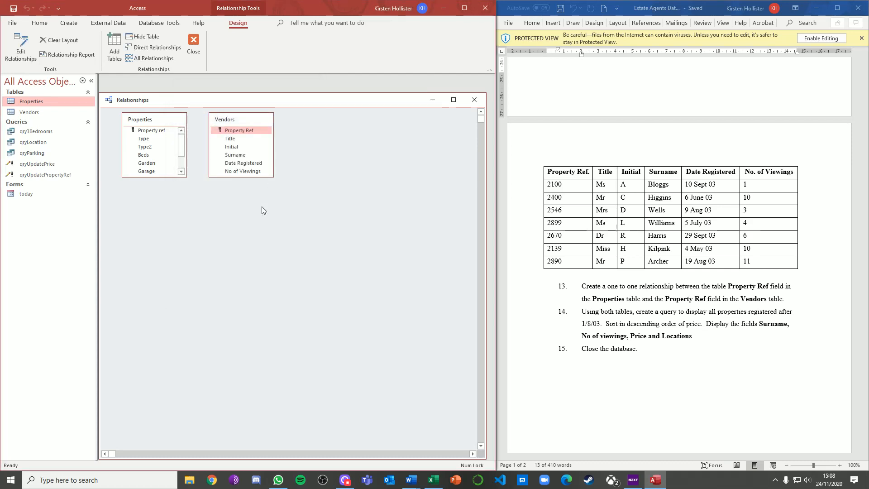
- Create a one-to-one relationship from Property ref in Properties to Property Ref in Vendors, and close the relationships layout
left_click_drag(145, 134, 226, 131)
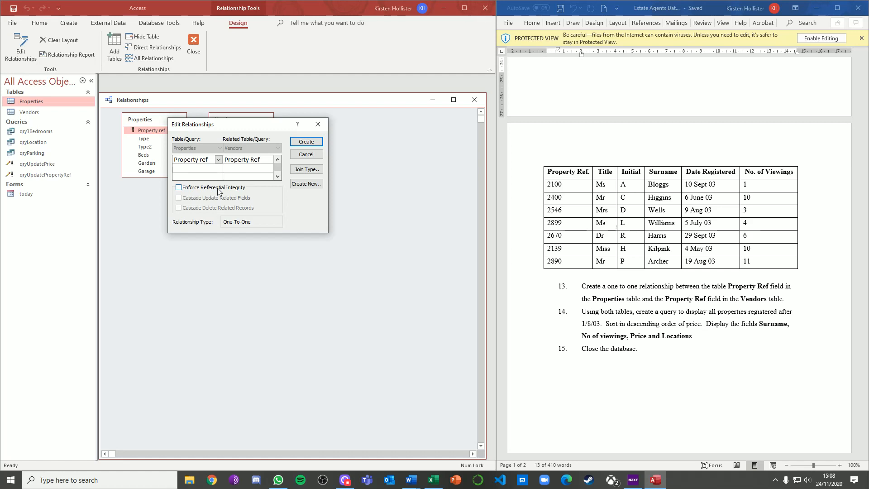
left_click(298, 143)
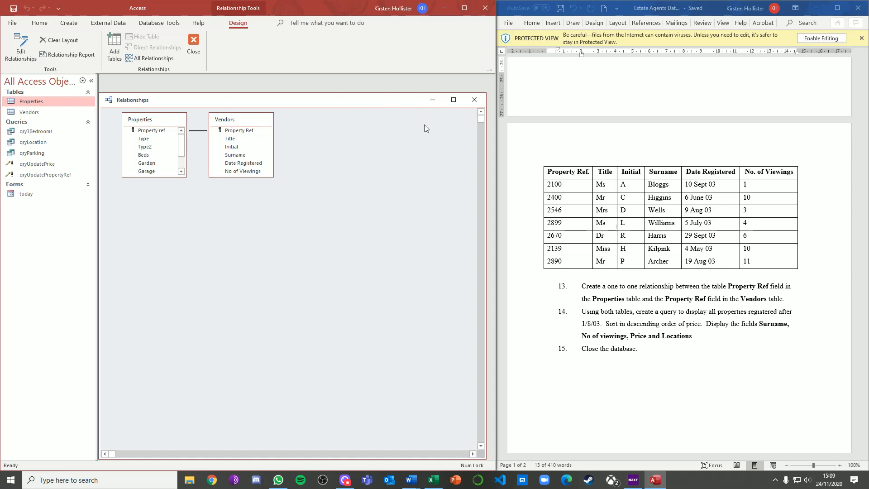
left_click(465, 102)
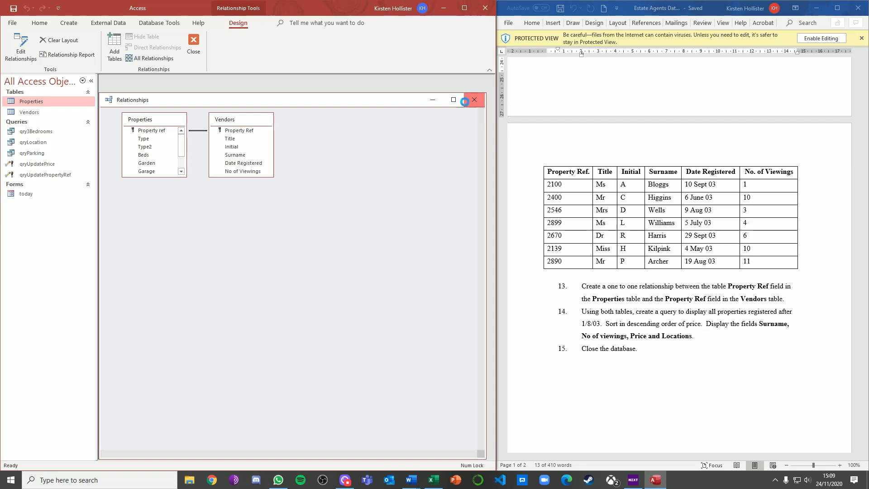
- Open the Vendors table and start its first record with Property Ref 2100, title Ms and initial A
double_click(44, 112)
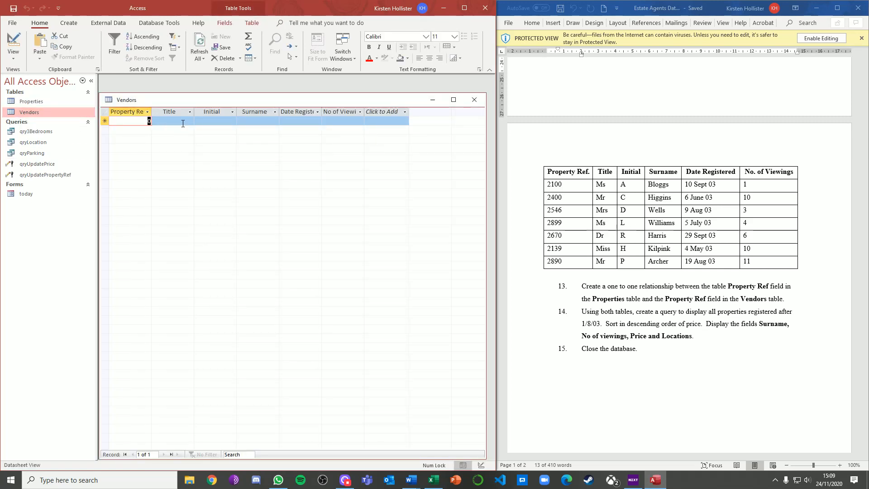
type("2100")
key("Tab")
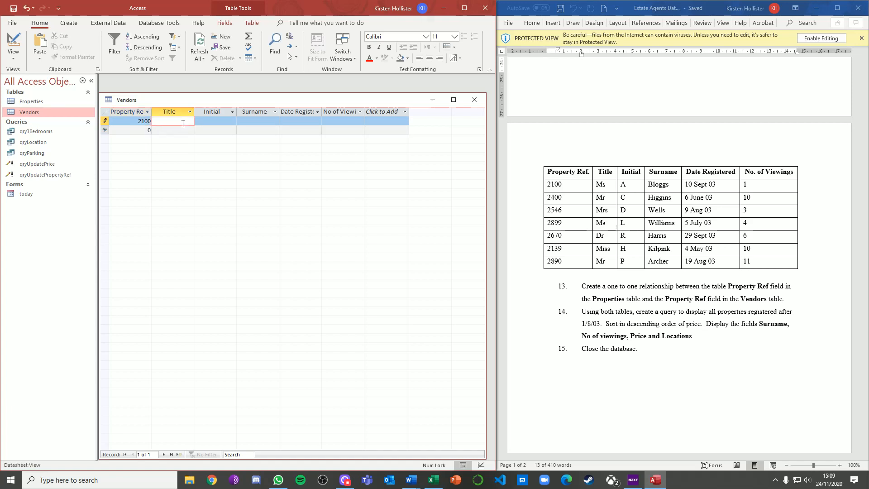
type("Ms")
key("Tab")
type("A")
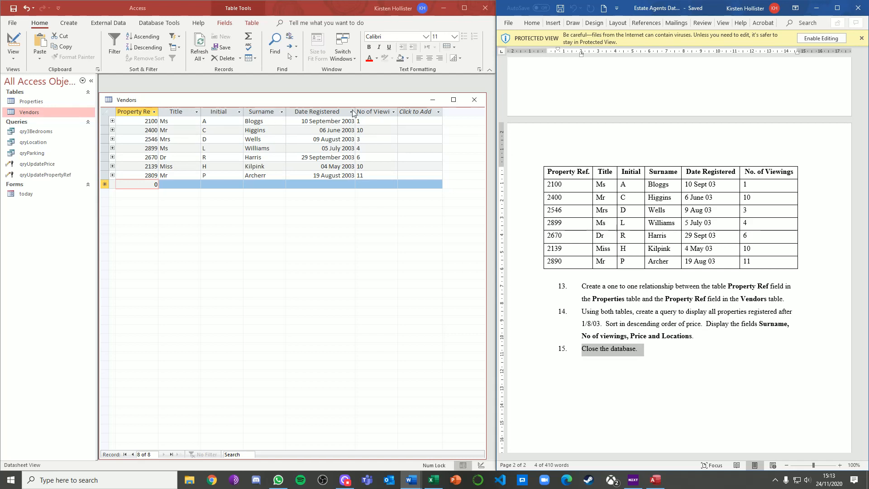
- Close the Vendors table and save its layout changes
left_click(479, 100)
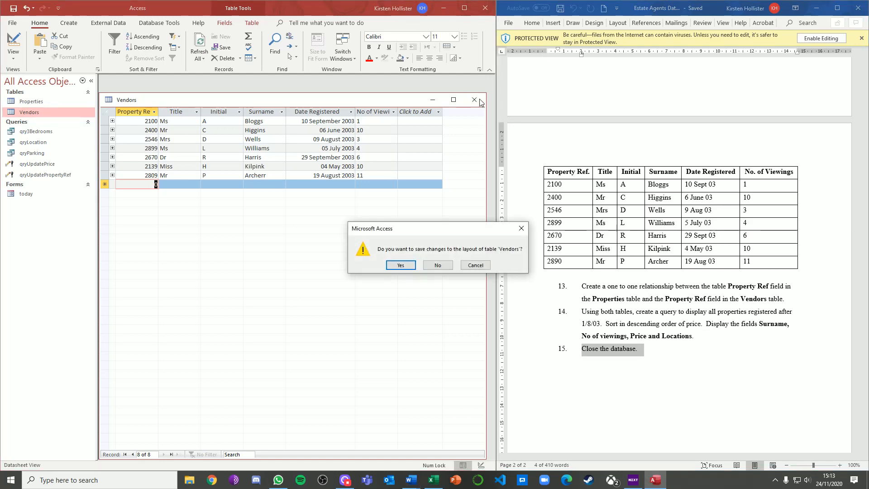
left_click(400, 265)
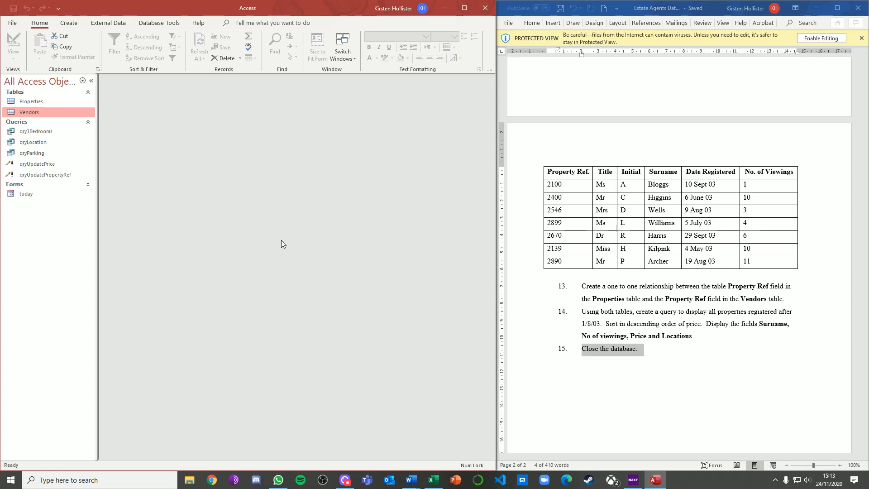
- Reopen the relationships and try to enforce referential integrity on the link between Properties and Vendors
left_click(109, 24)
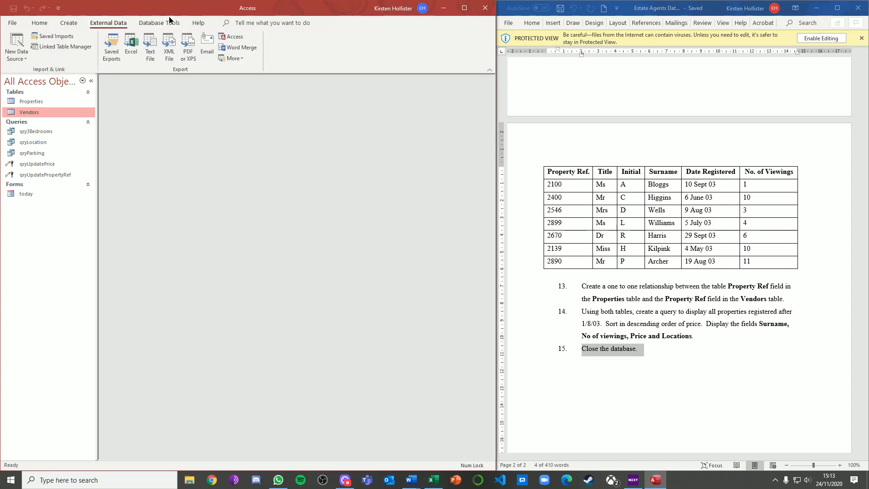
left_click(170, 23)
left_click(110, 46)
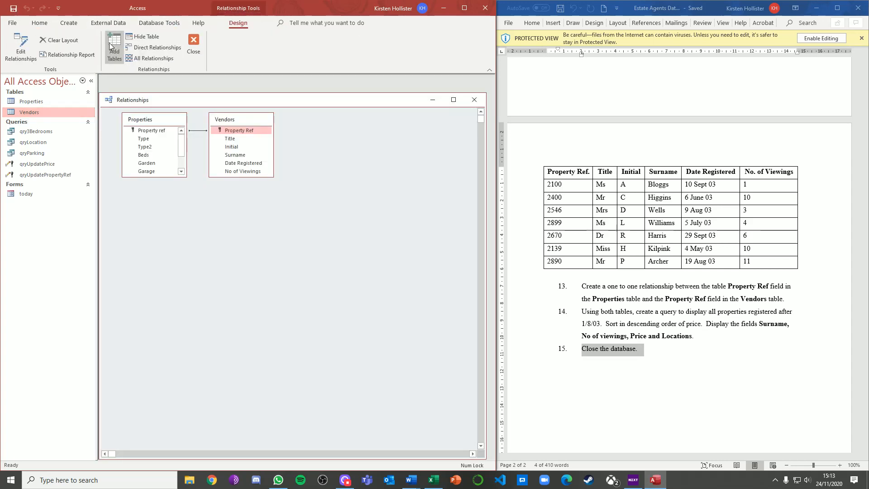
left_click(199, 131)
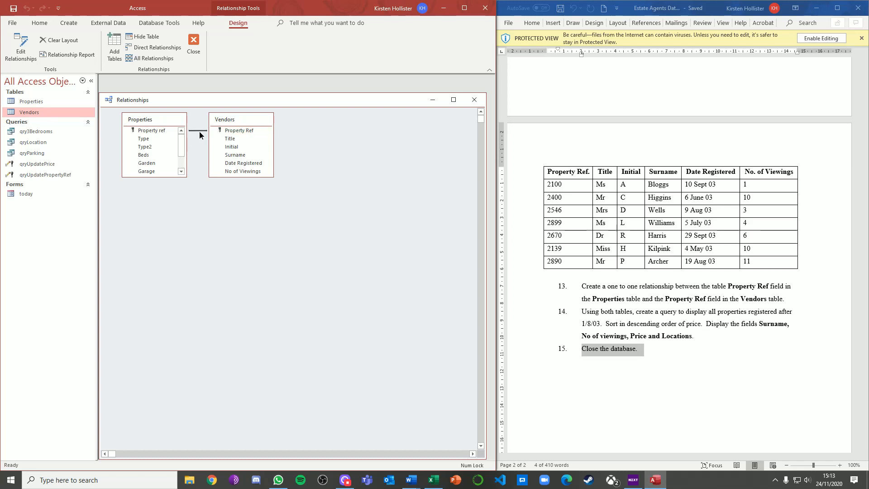
double_click(200, 133)
left_click(200, 188)
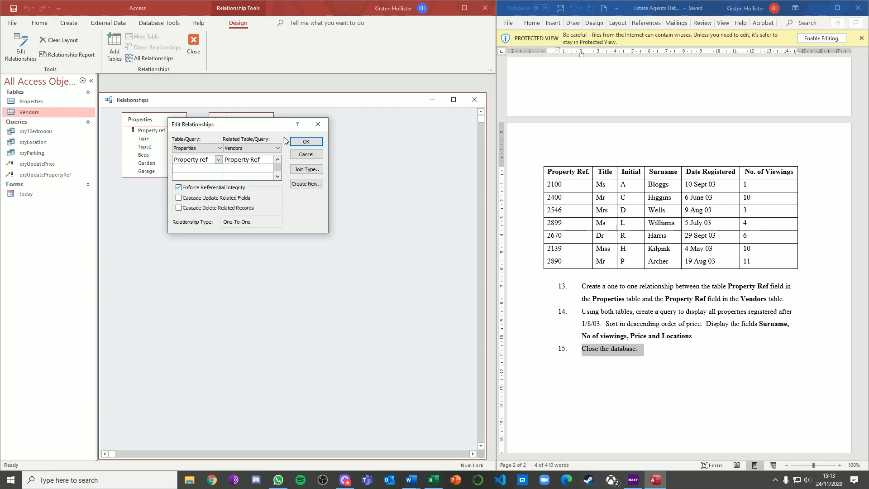
left_click(306, 141)
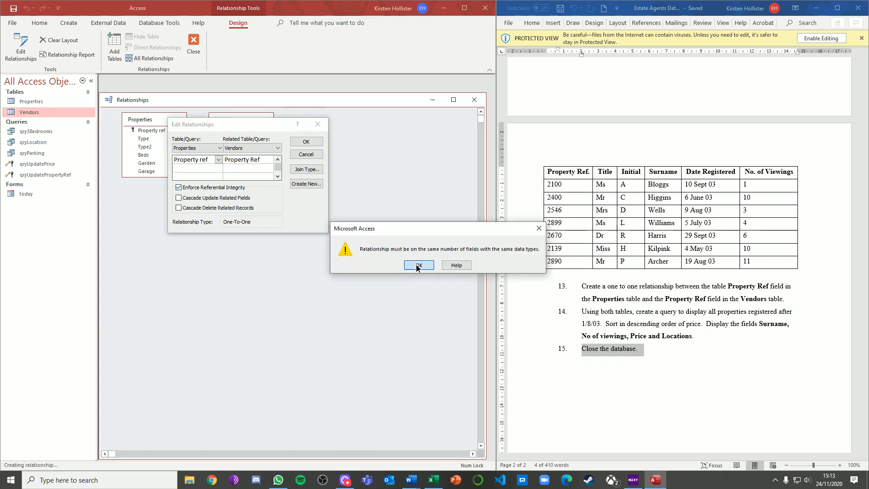
left_click(417, 267)
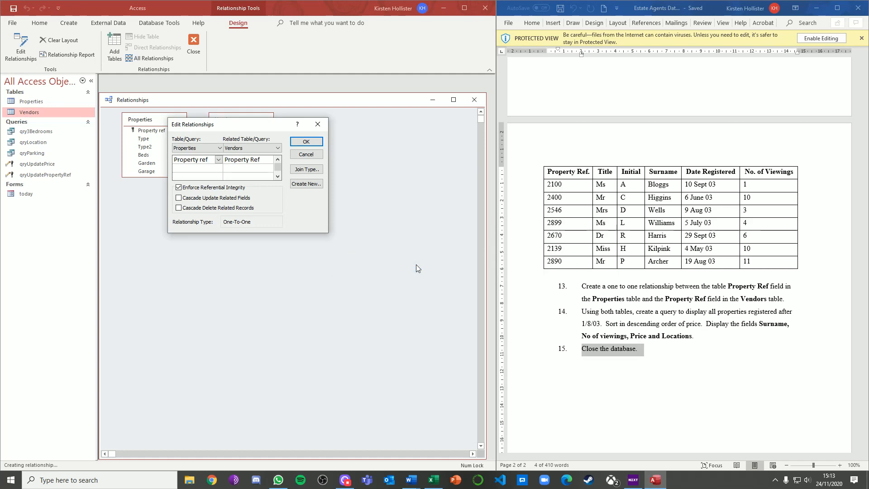
left_click(308, 156)
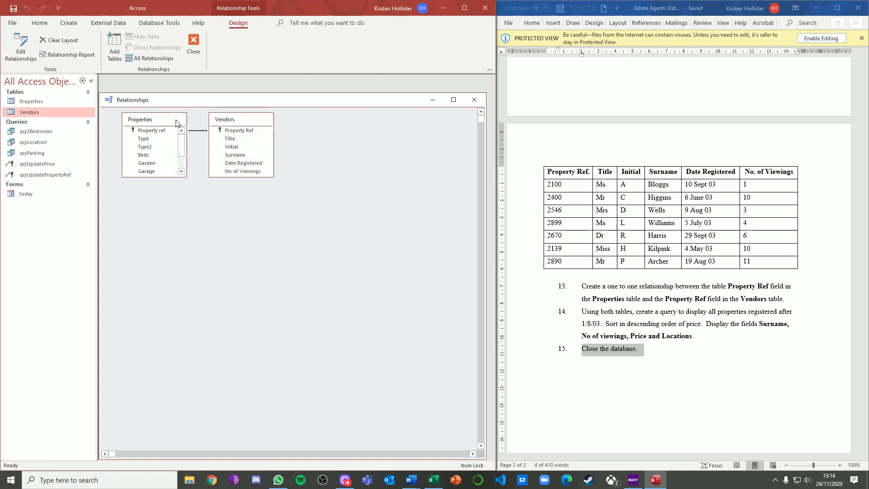
- Close the relationships layout and check the data type of Property ref in the Properties table's design
left_click(474, 100)
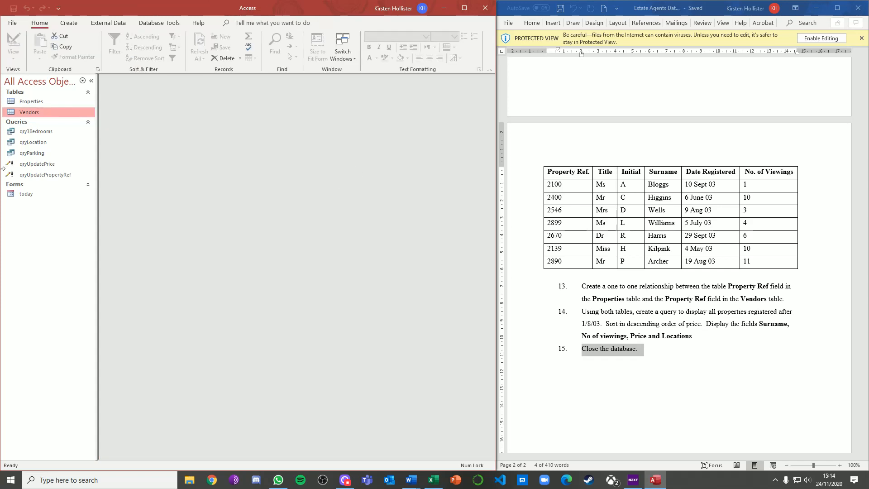
double_click(27, 102)
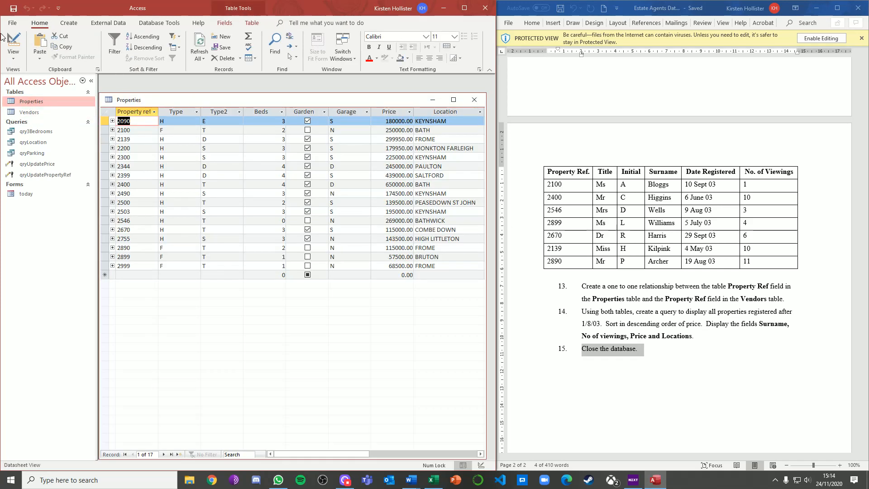
left_click(11, 44)
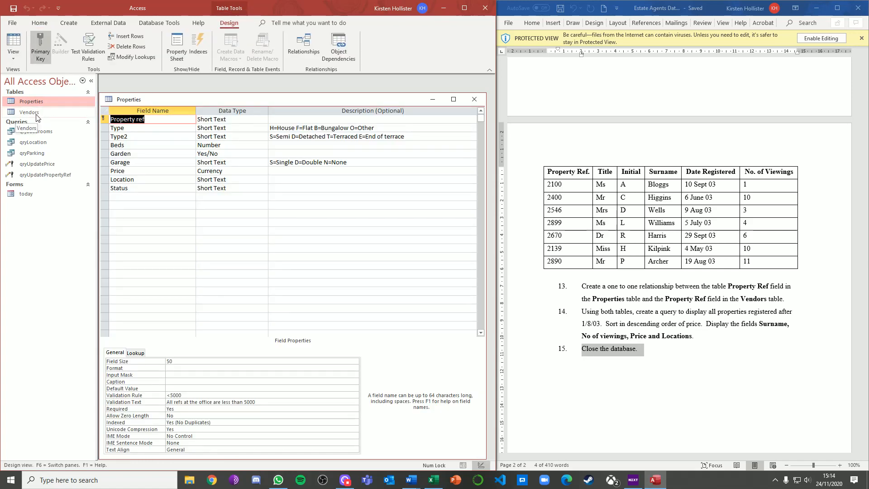
left_click(17, 47)
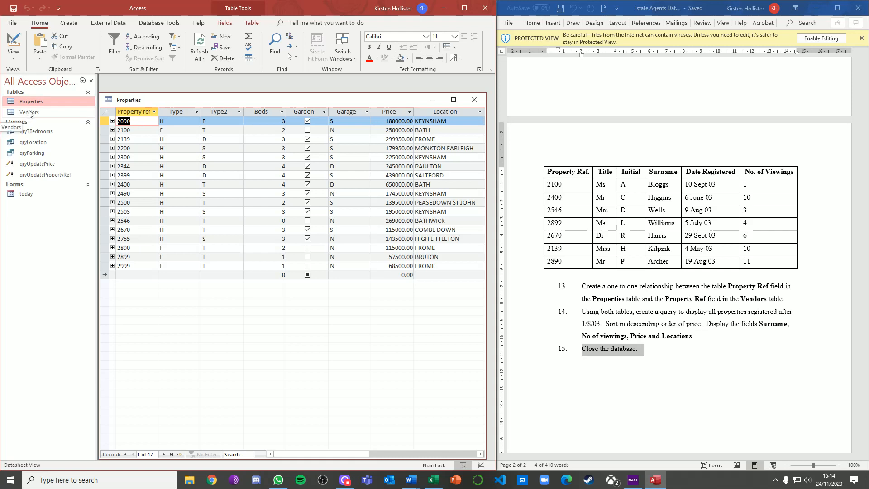
left_click(475, 100)
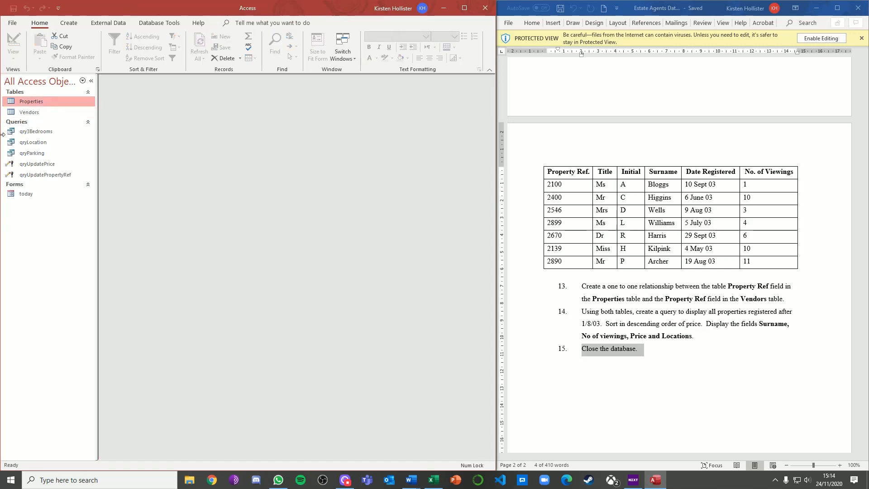
- Try to change the Property Ref data type in the Vendors table to Short Text, and close its design without saving
double_click(43, 112)
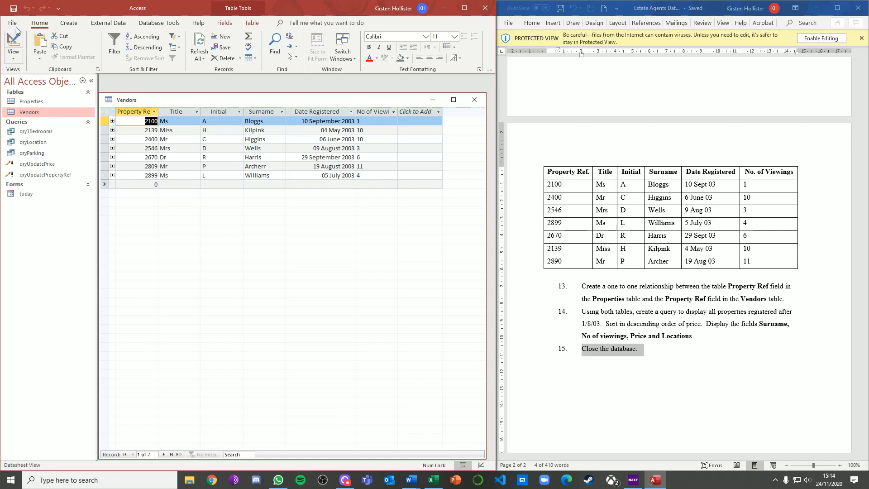
left_click(13, 42)
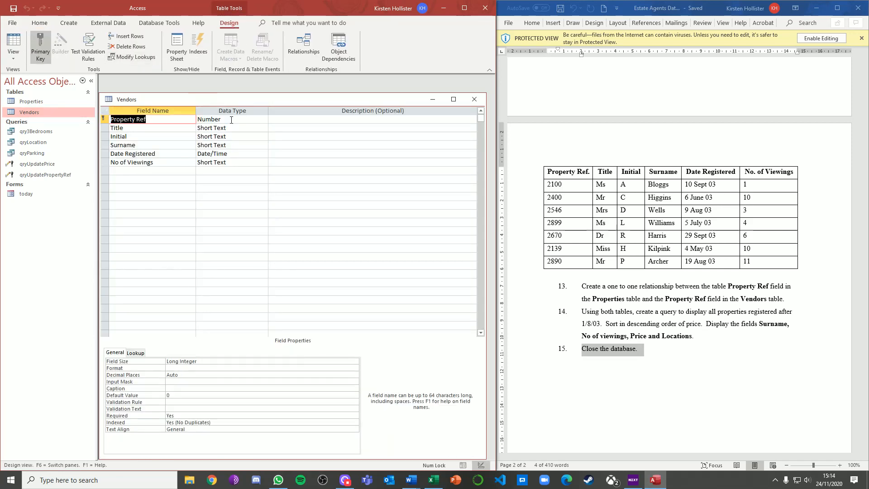
left_click(231, 120)
left_click(263, 119)
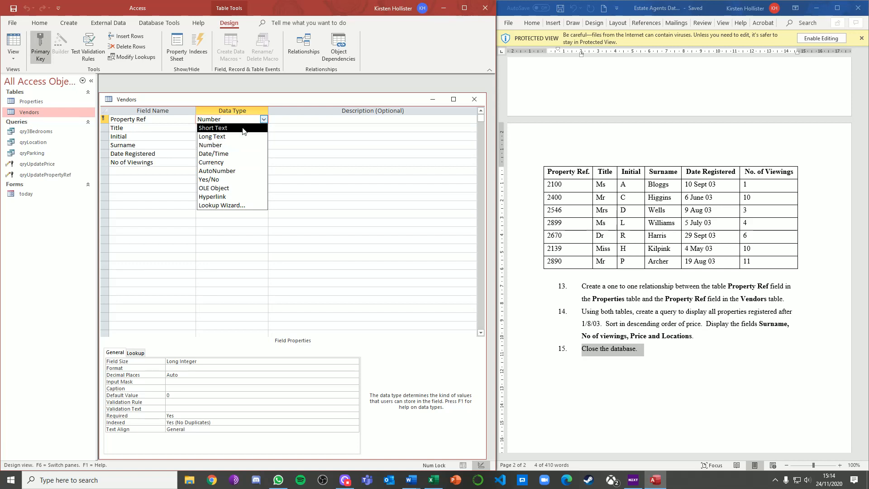
left_click(243, 129)
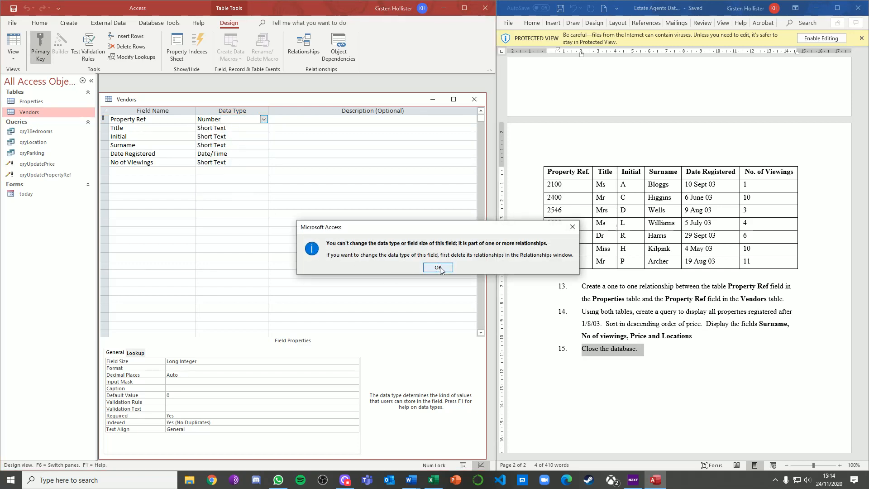
left_click(438, 268)
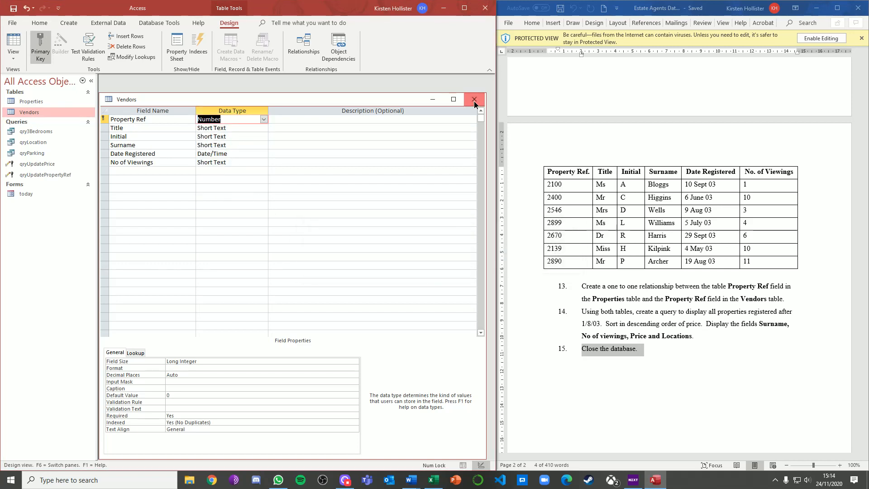
left_click(474, 102)
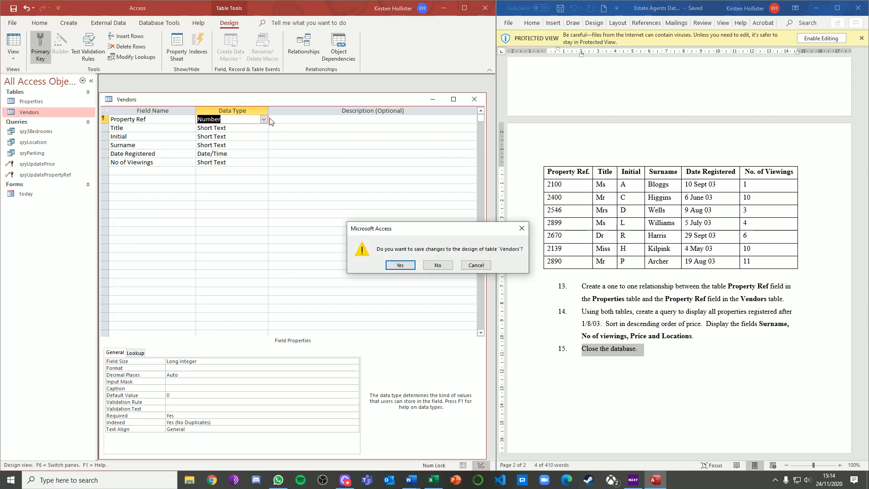
left_click(437, 265)
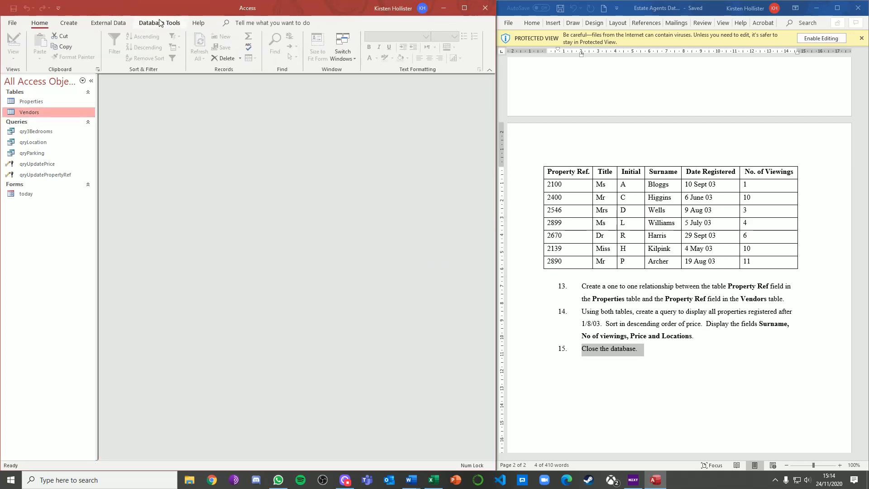
- Delete the relationship between the Properties and Vendors tables and close the relationships layout
left_click(151, 22)
left_click(118, 50)
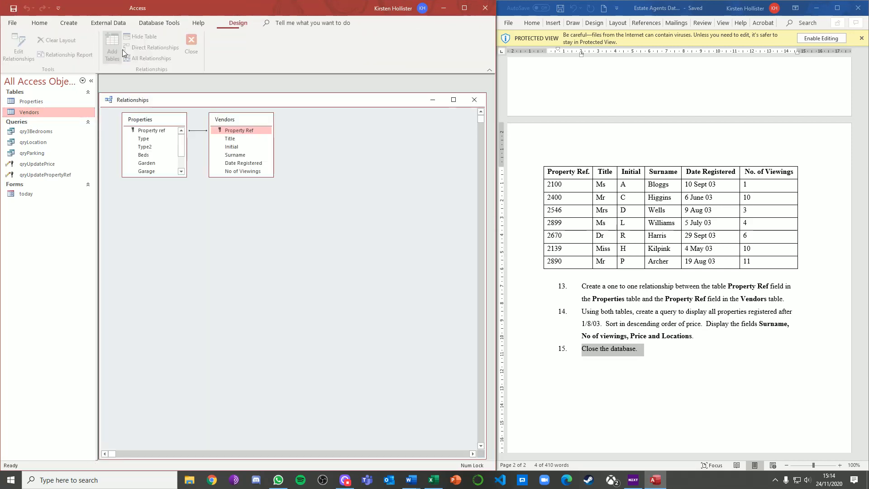
left_click(200, 130)
key("Delete")
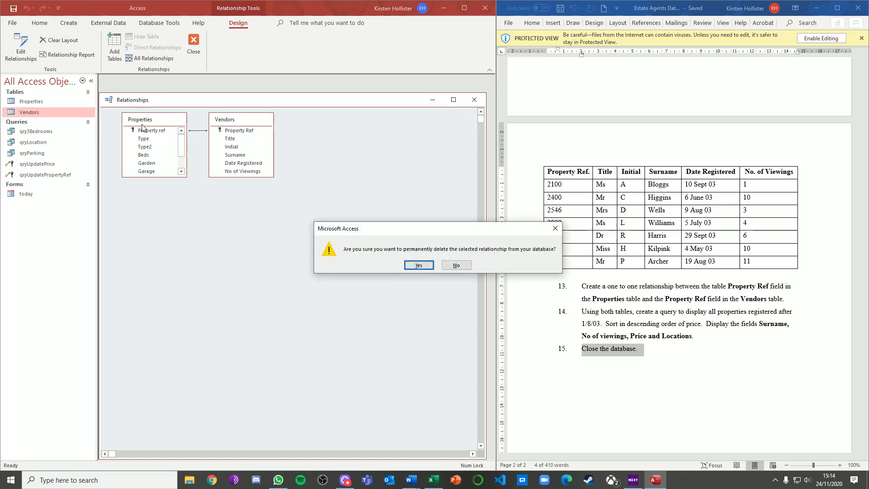
left_click(414, 267)
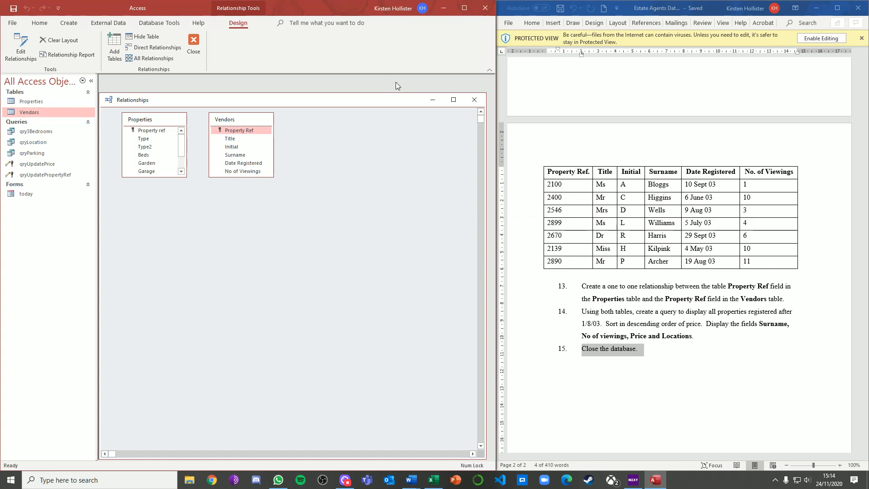
left_click(474, 99)
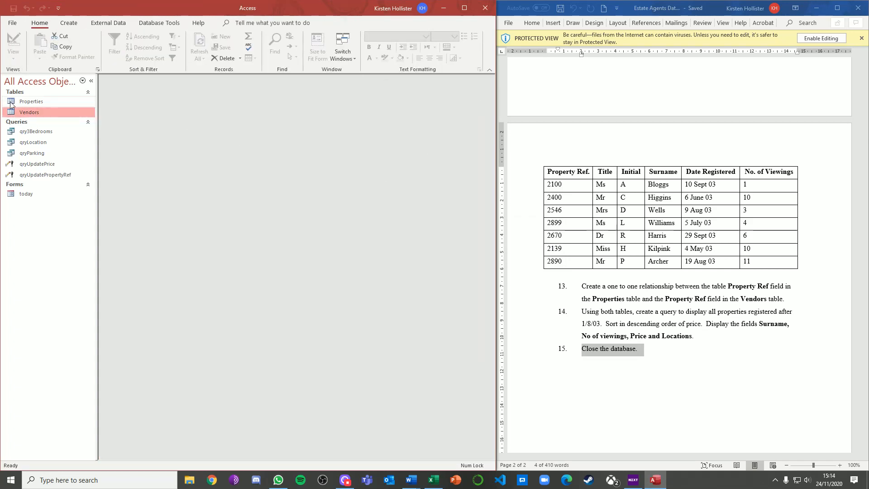
- Set the data type of Property Ref in the Vendors table to Short Text and save the design
double_click(40, 110)
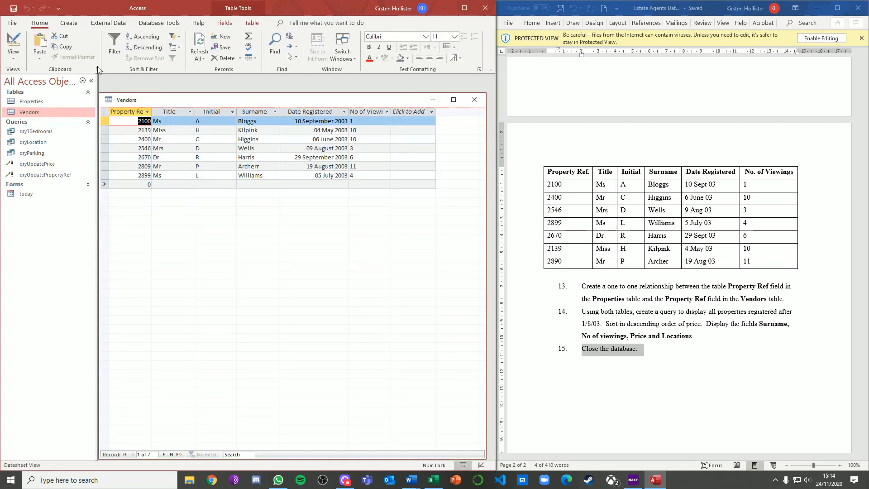
left_click(13, 45)
left_click(253, 119)
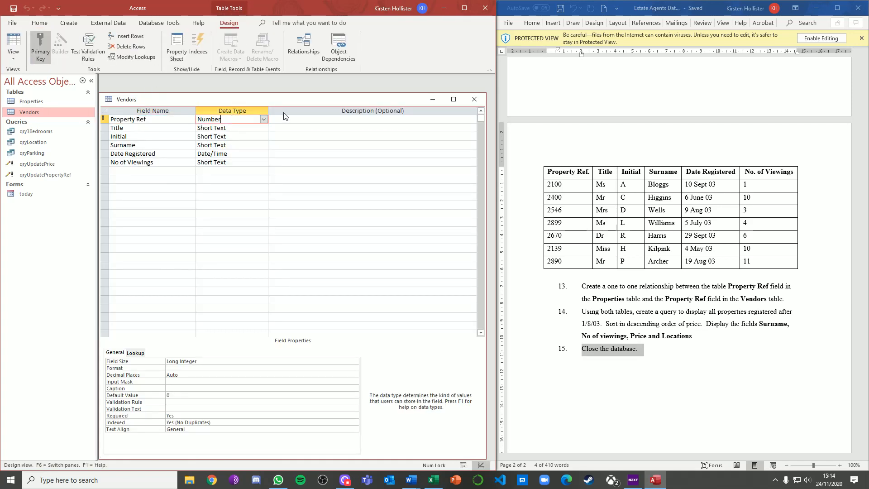
left_click(263, 119)
left_click(215, 126)
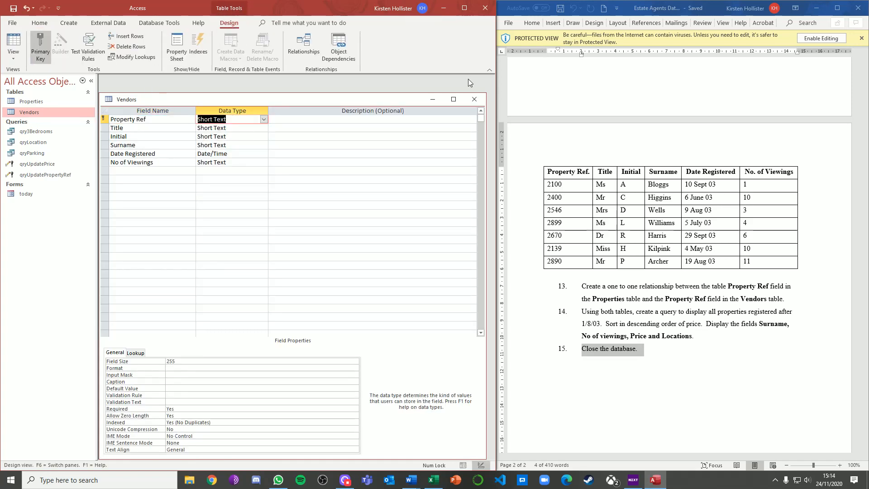
left_click(474, 101)
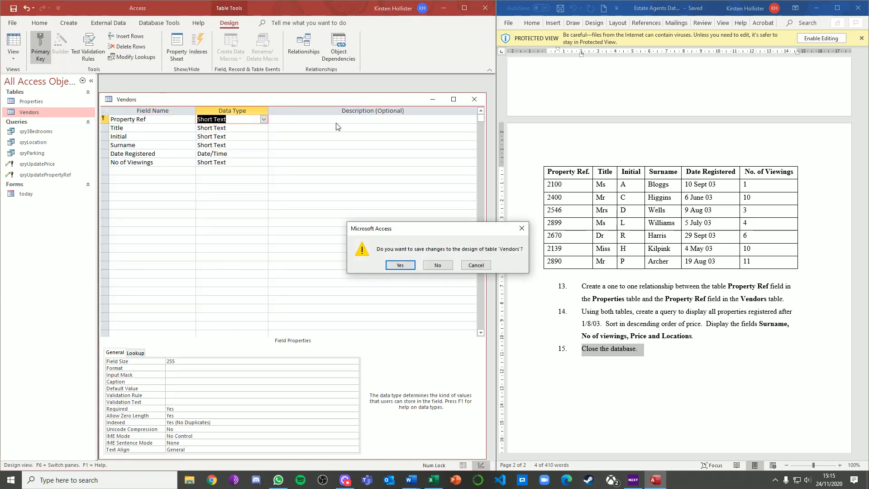
left_click(392, 266)
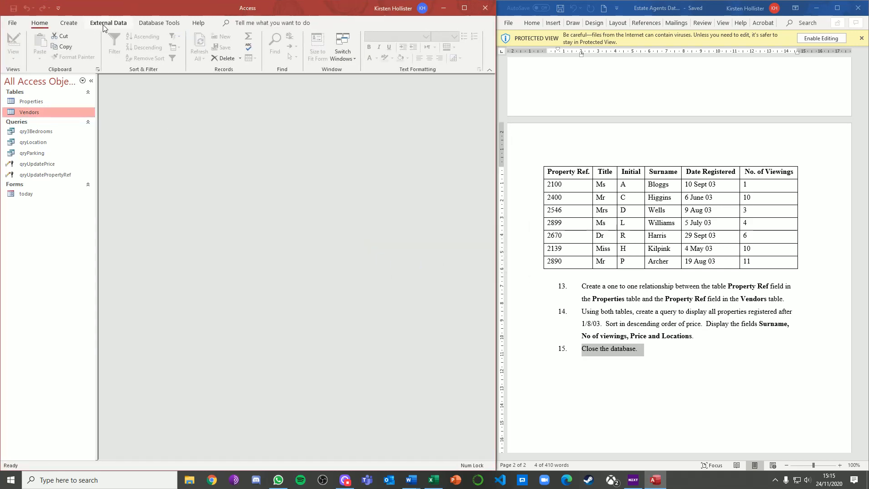
- Link Property ref in Properties to Property Ref in Vendors and try to create the relationship with referential integrity enforced
left_click(159, 23)
left_click(111, 45)
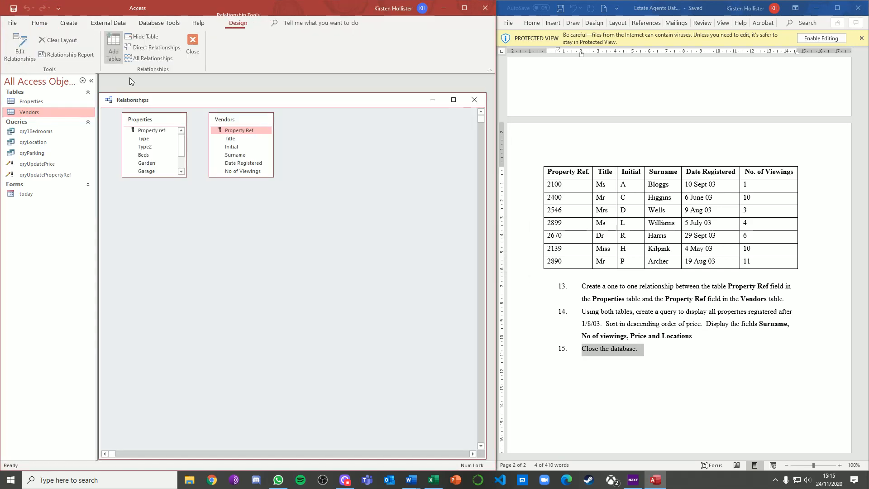
left_click_drag(174, 132, 220, 131)
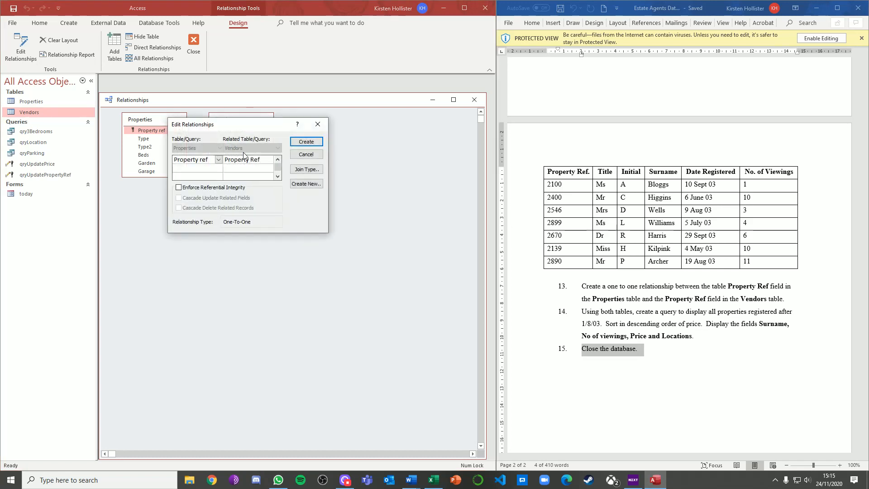
left_click(237, 188)
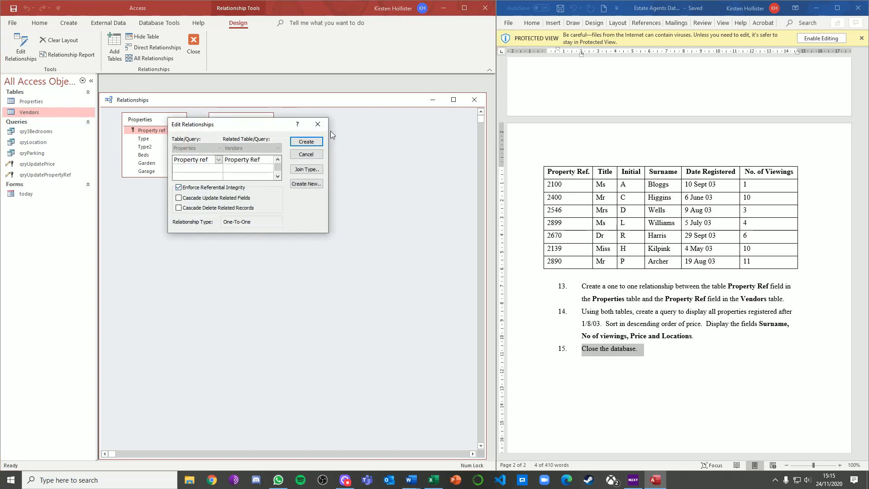
left_click(315, 142)
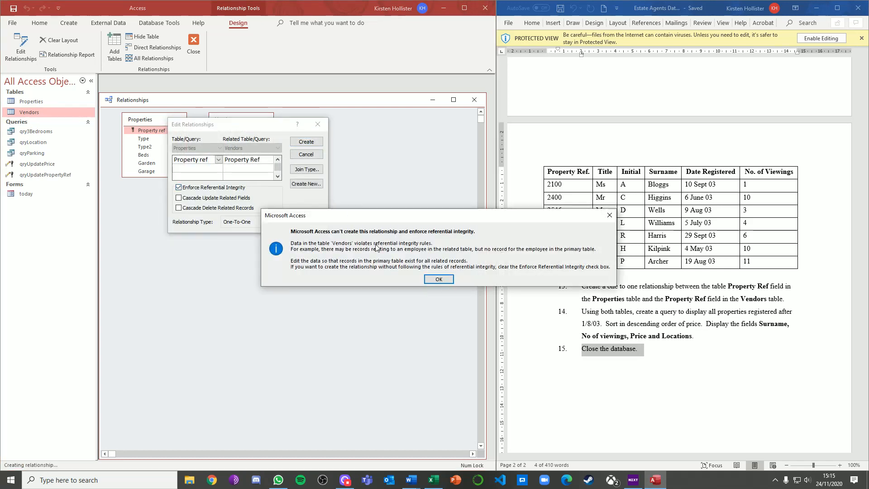
left_click(439, 282)
- Create the one-to-one relationship without enforcing referential integrity, and close the relationships layout
left_click(208, 187)
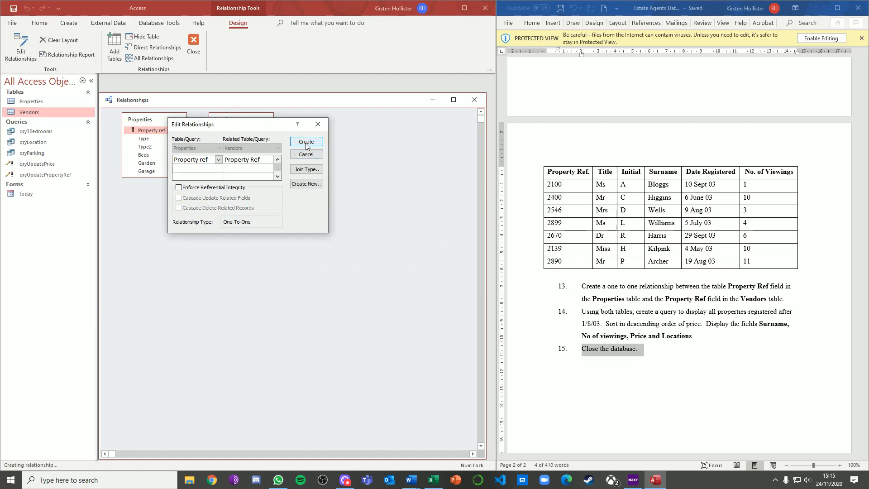
left_click(304, 142)
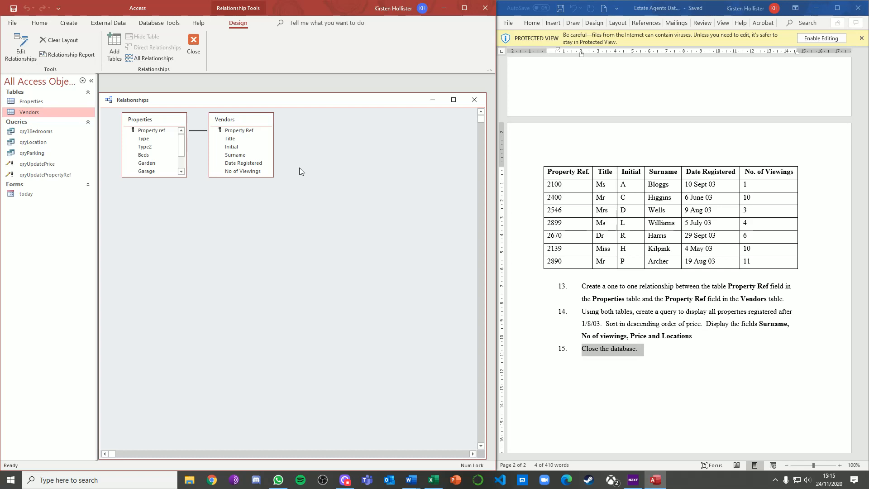
left_click(480, 99)
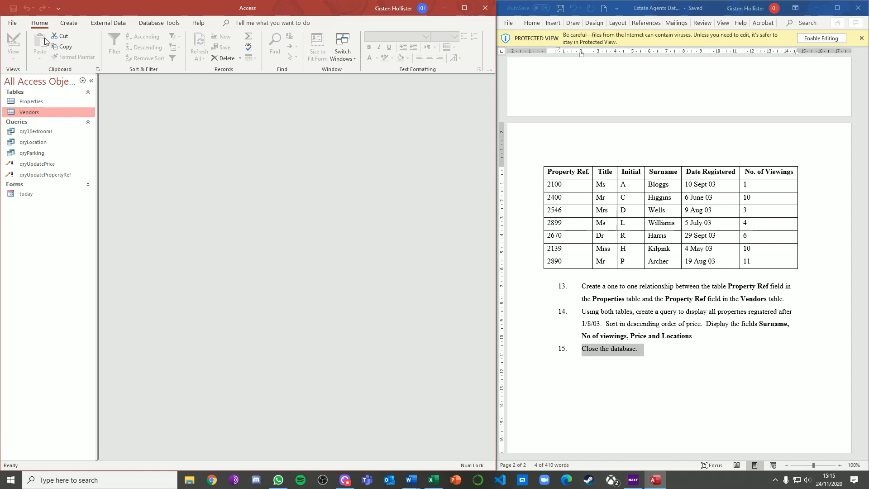
- Start a new query in design view with both the Properties and Vendors tables
left_click(71, 24)
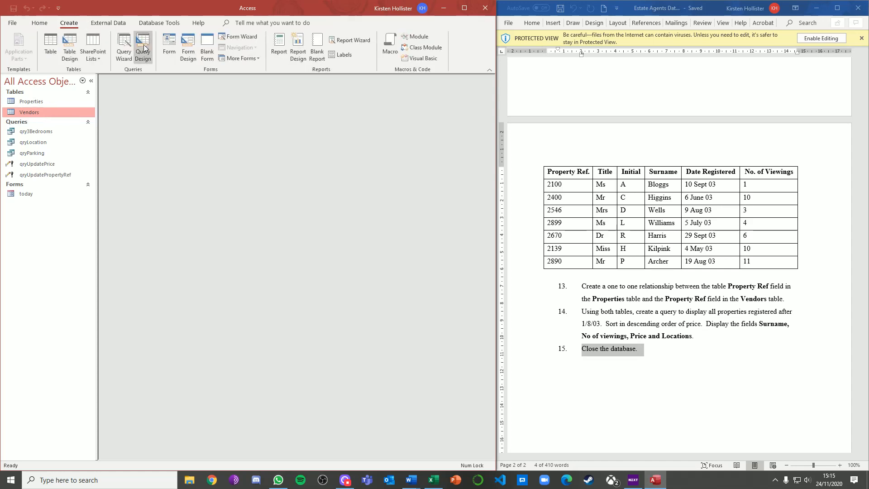
left_click(140, 51)
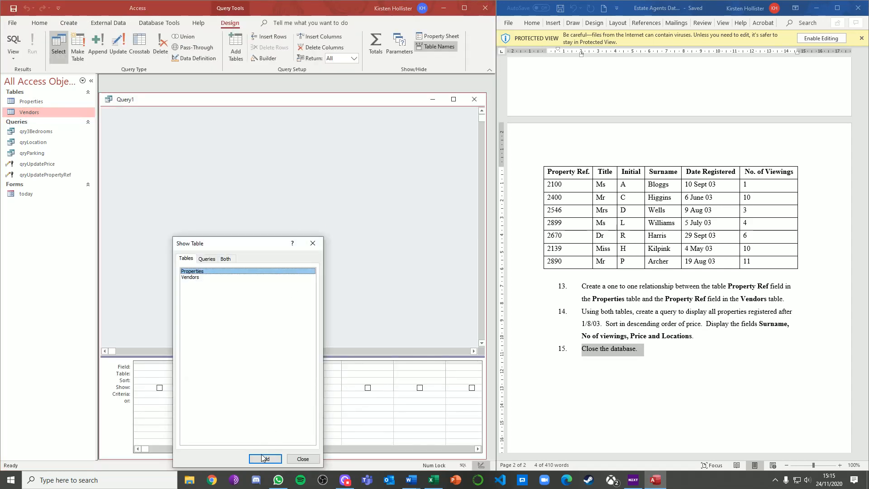
left_click(187, 277, "shift")
left_click(266, 458)
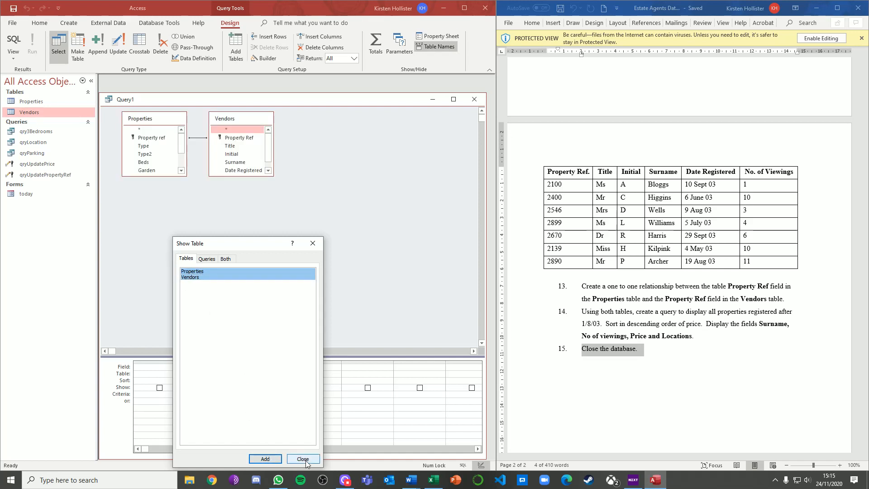
left_click(302, 459)
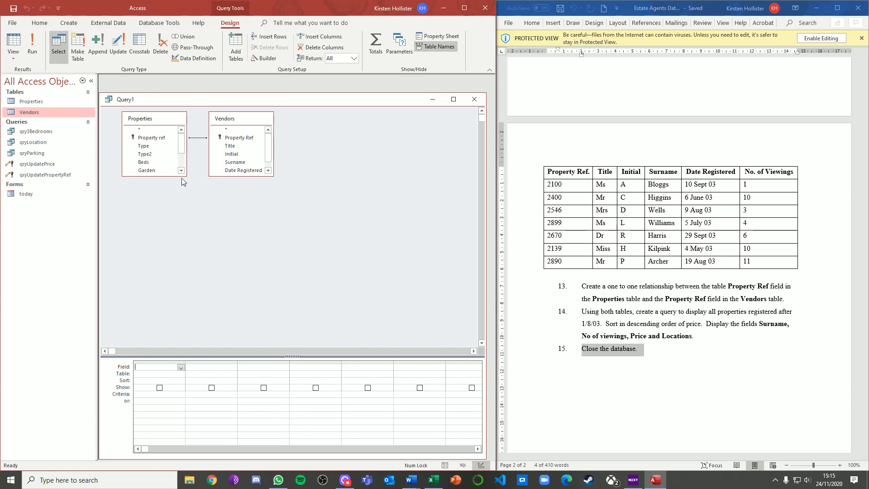
left_click_drag(148, 130, 135, 335)
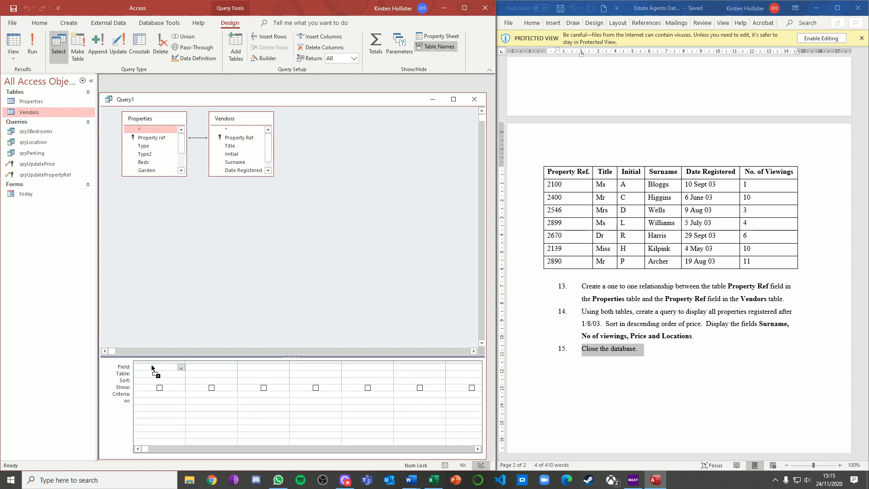
left_click_drag(151, 365, 151, 366)
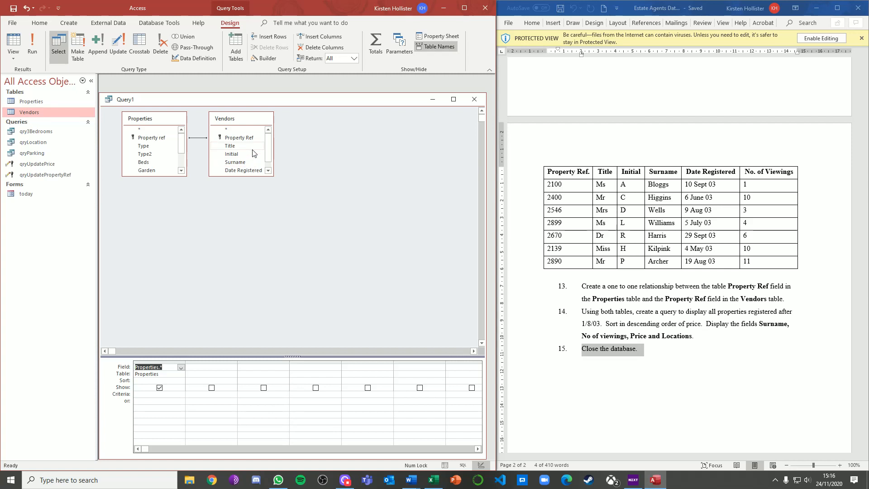
left_click(166, 361)
key("Delete")
- Add the Surname and No of Viewings fields from Vendors to the query
double_click(244, 164)
scroll(246, 167, "down", 1)
double_click(246, 171)
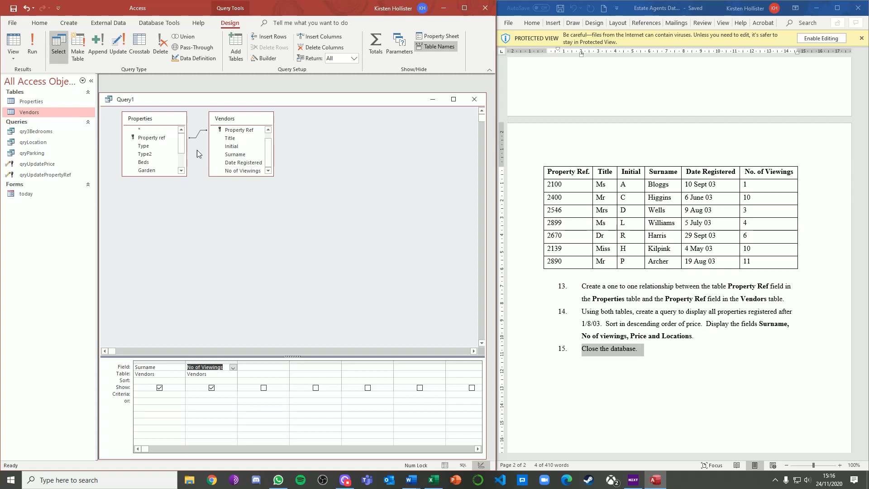
- Add the Price and Location fields from Properties and the Date Registered field from Vendors to the query
scroll(157, 162, "down", 4)
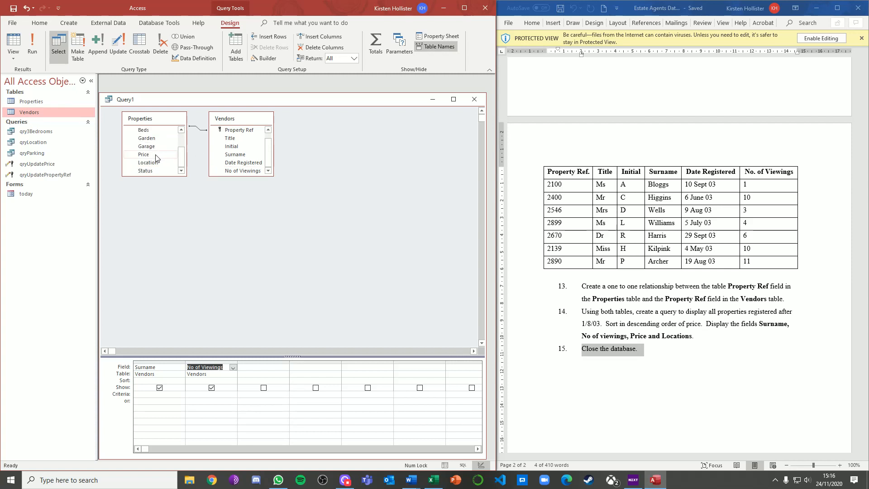
double_click(156, 154)
double_click(148, 163)
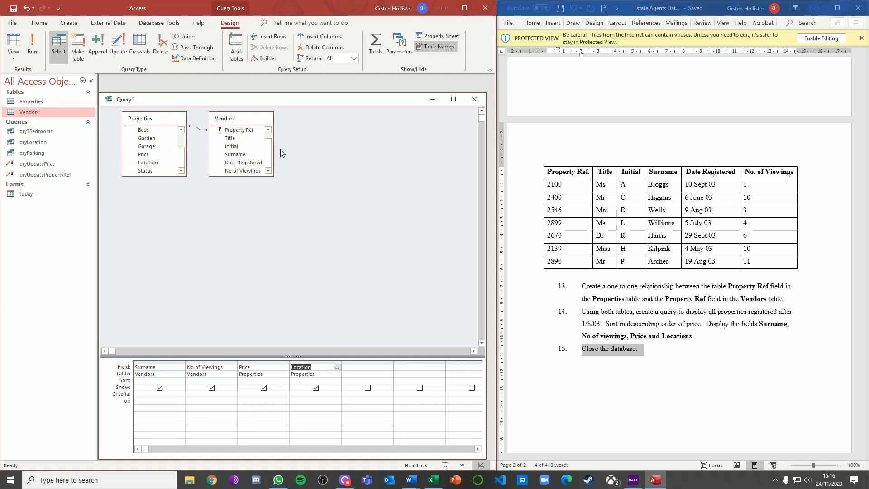
left_click_drag(274, 170, 288, 172)
double_click(258, 163)
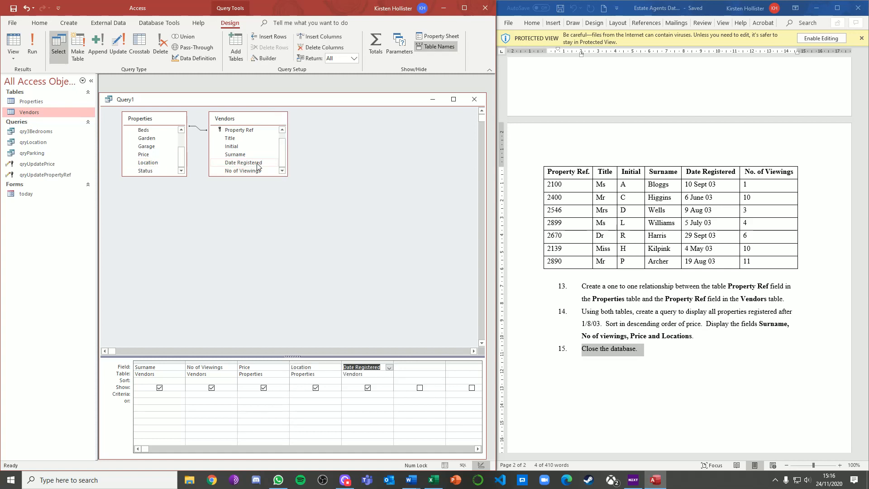
- Set the Date Registered criteria to >#01/08/2003#, hide that field from the output, and check the query results before returning to the design
left_click(361, 393)
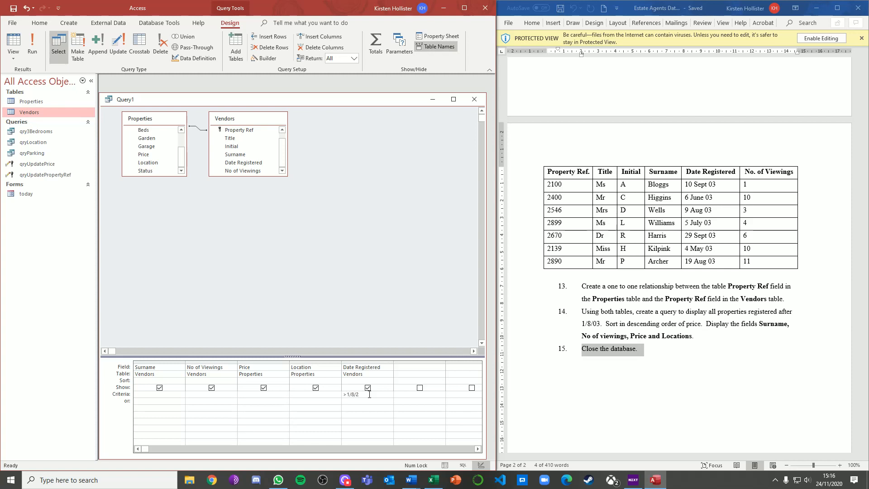
key("Tab")
left_click(368, 387)
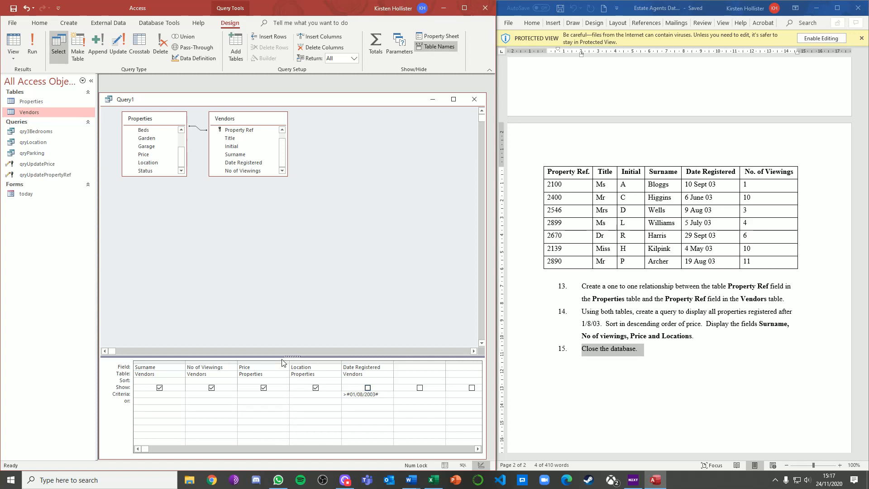
left_click(15, 45)
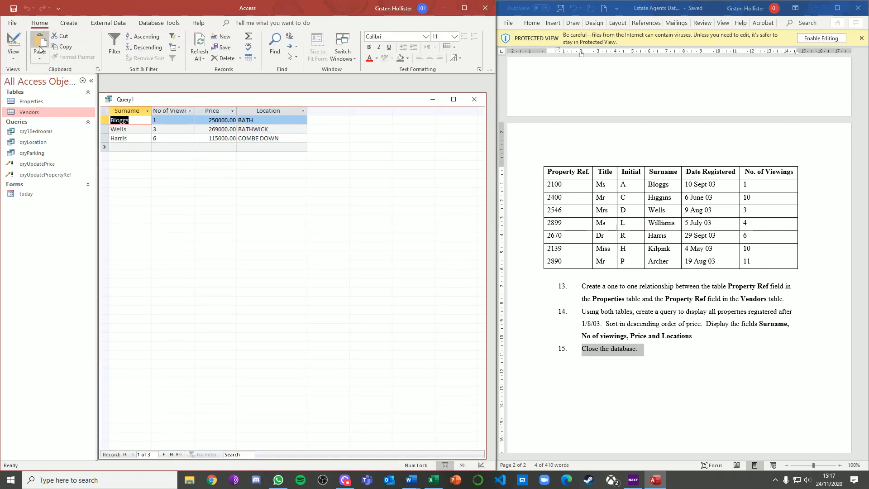
left_click(12, 44)
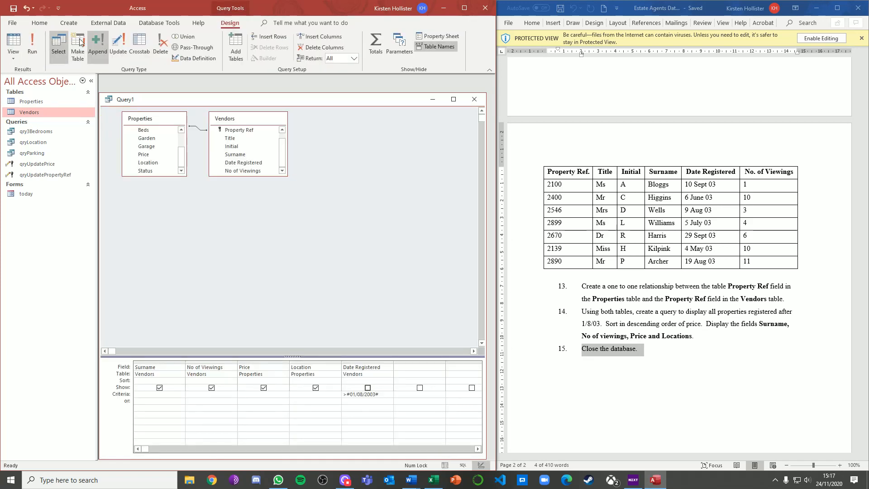
- Save the query as qryPropertiesRegistered
key("ctrl+s")
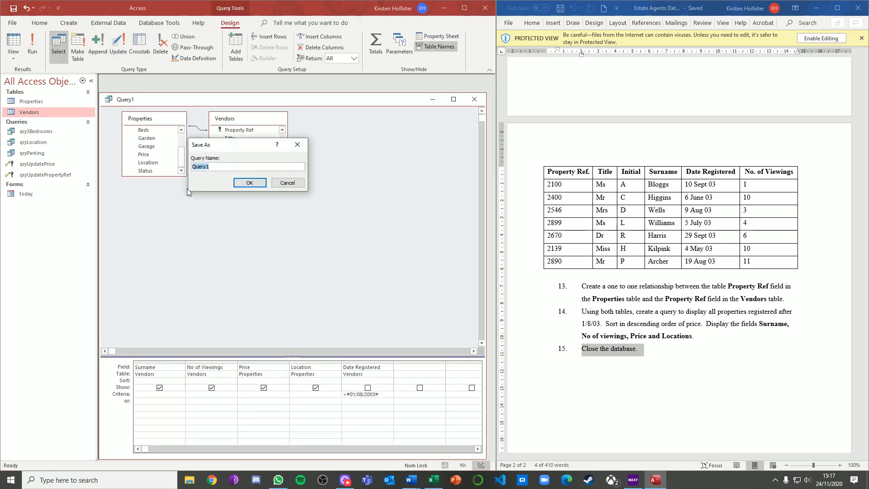
type("q")
type("ryProert")
key("BackSpace")
key("BackSpace")
key("BackSpace")
type("perties Registeres")
key("BackSpace")
type("d")
key("Return")
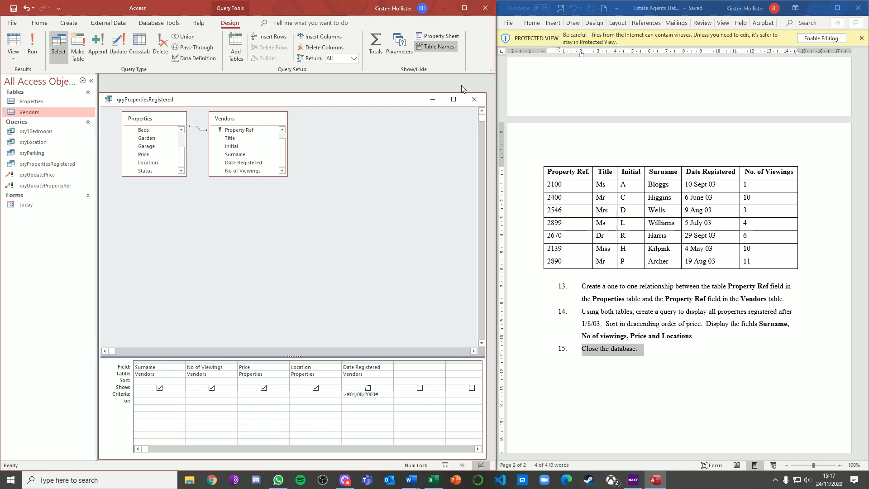
left_click(346, 482)
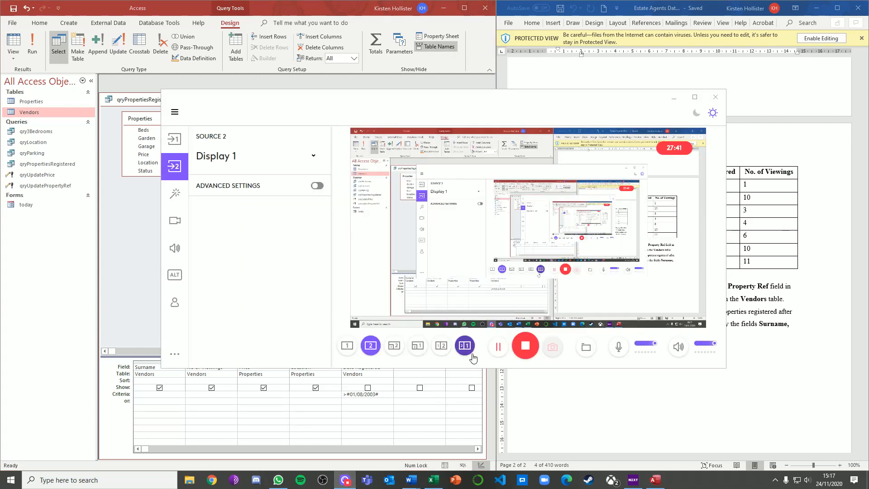